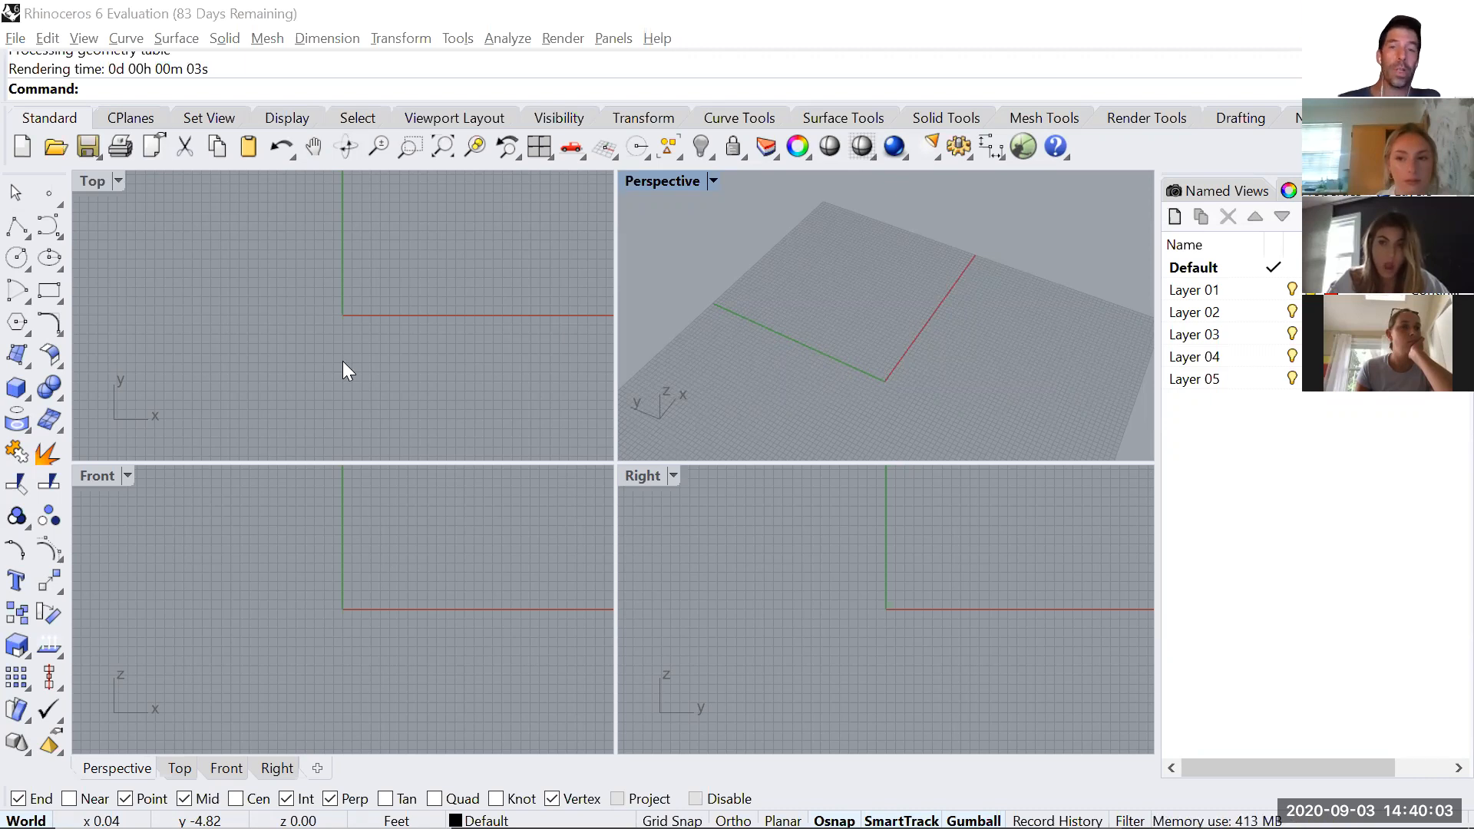
Maximize the Top viewport and turn on Grid Snap.
{"action": "double_click", "coordinate": [96, 180]}
{"action": "right_click_drag", "start_coordinate": [550, 349], "coordinate": [421, 454]}
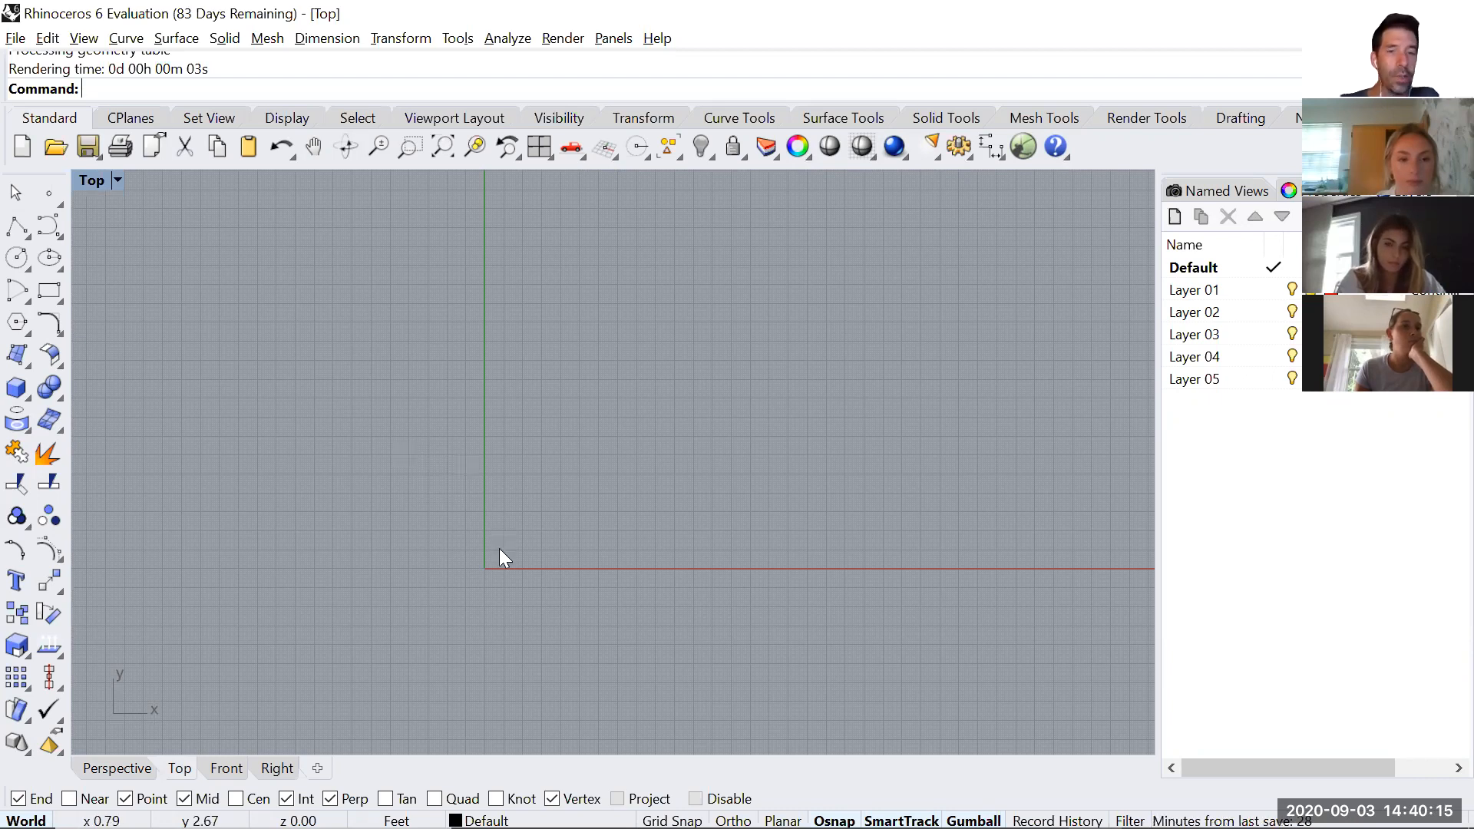
{"action": "scroll", "coordinate": [494, 585], "scroll_direction": "up", "scroll_amount": 1}
{"action": "scroll", "coordinate": [418, 474], "scroll_direction": "up", "scroll_amount": 3}
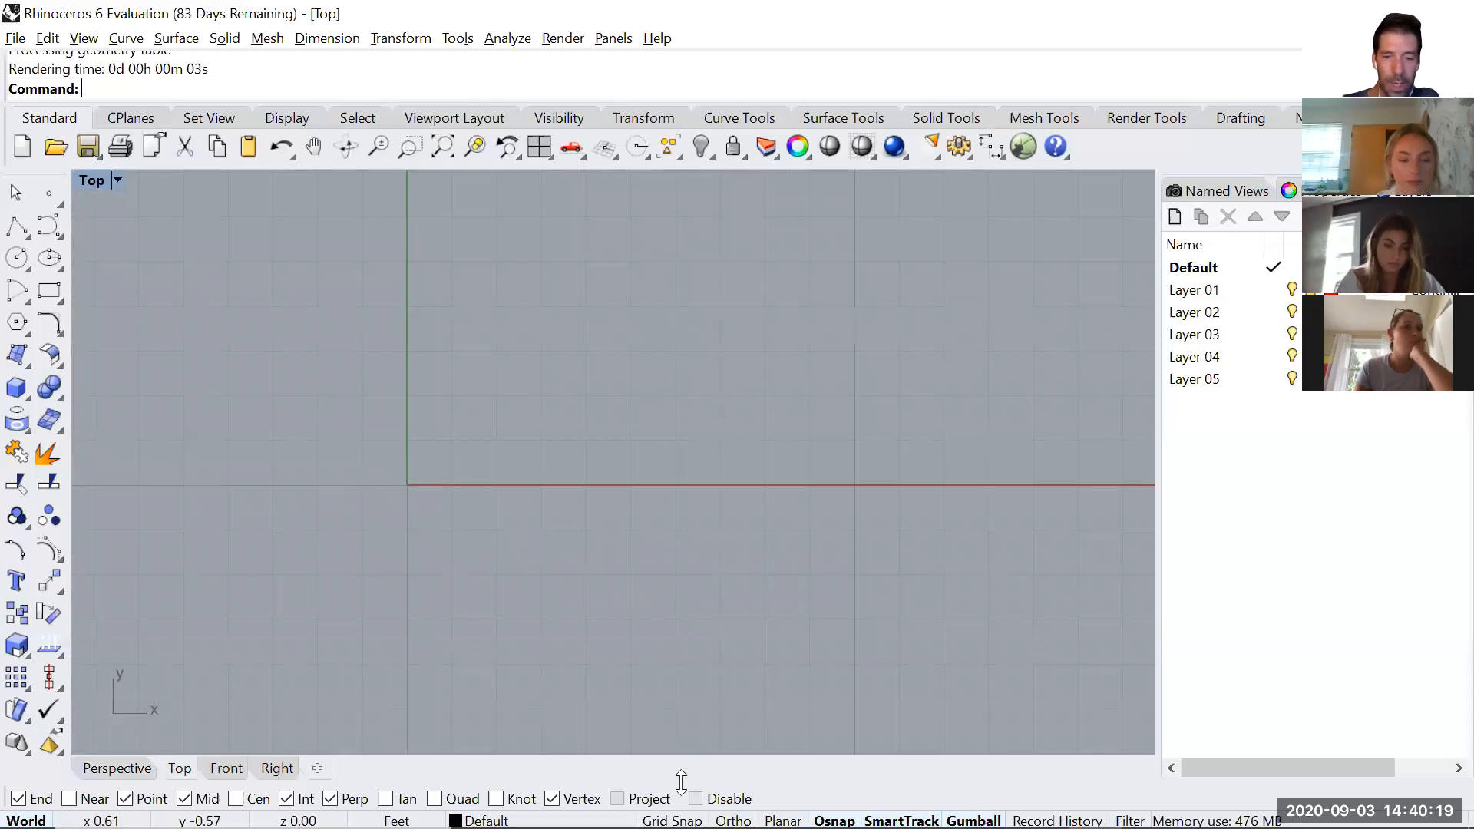
{"action": "key", "text": "F9"}
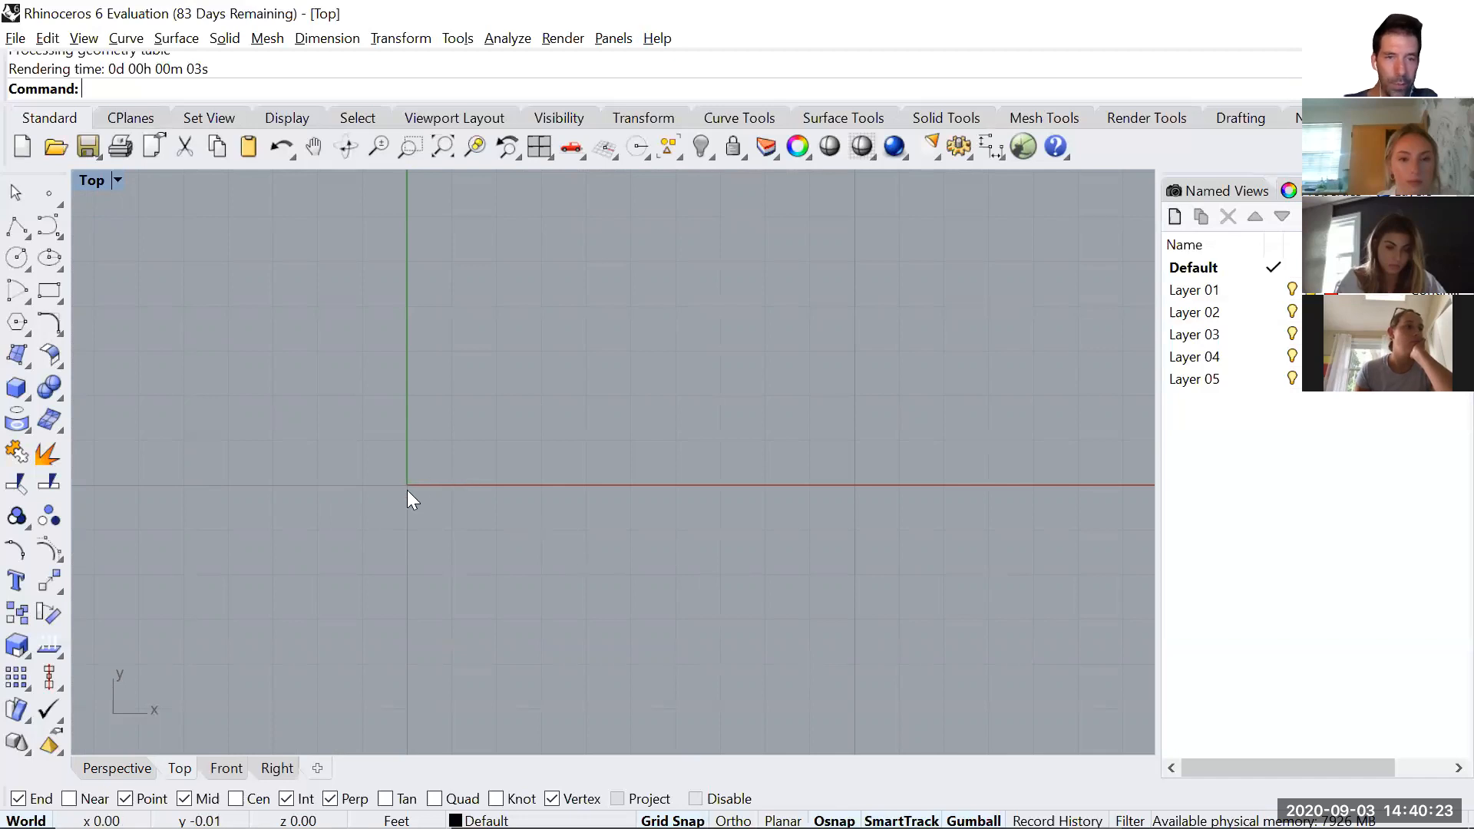
{"action": "scroll", "coordinate": [485, 442], "scroll_direction": "down", "scroll_amount": 10}
{"action": "right_click_drag", "start_coordinate": [668, 308], "coordinate": [679, 529]}
{"action": "scroll", "coordinate": [679, 528], "scroll_direction": "down", "scroll_amount": 3}
{"action": "type", "text": "Polyline"}
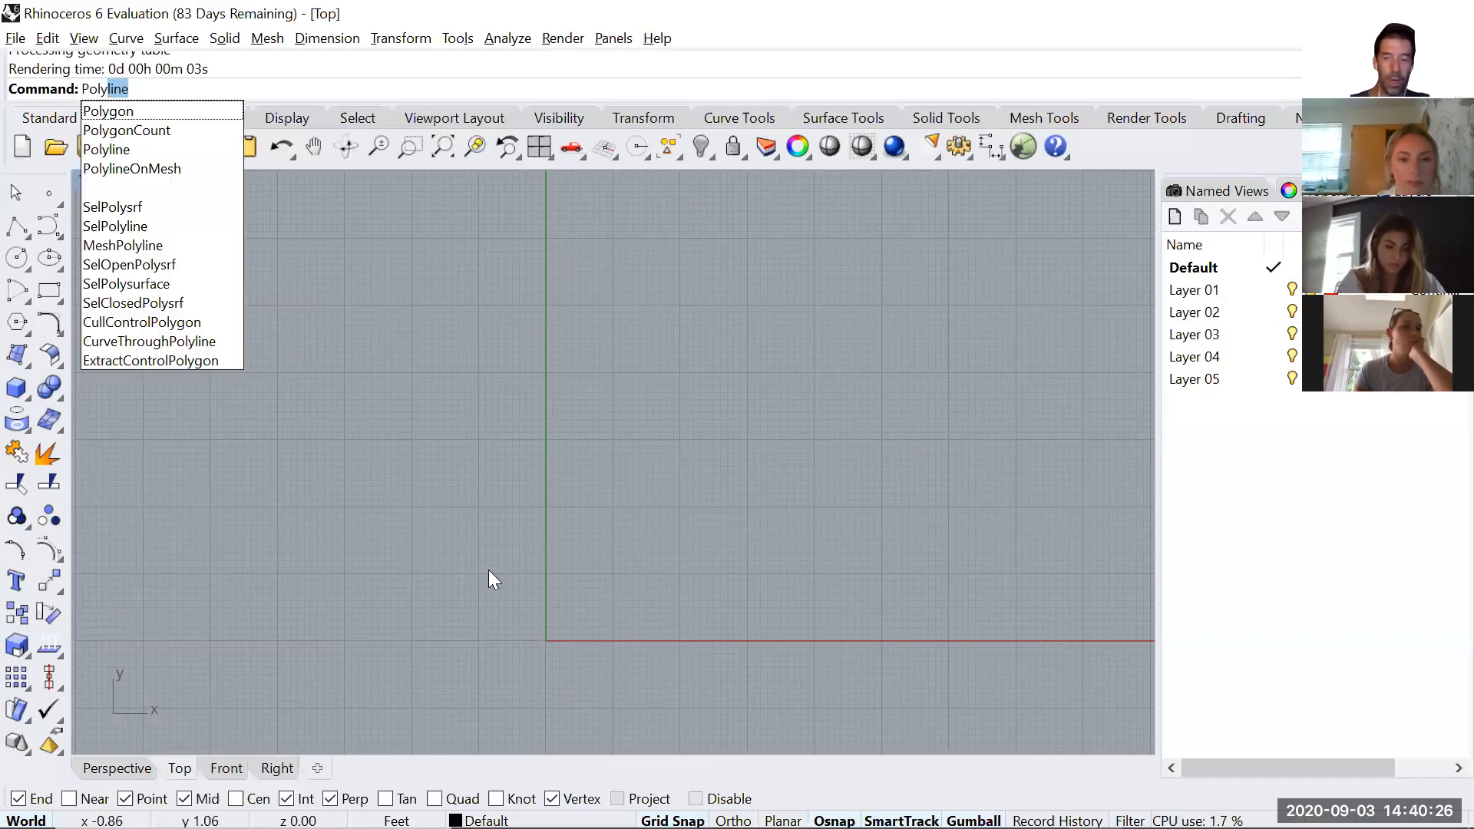
{"action": "key", "text": "Return"}
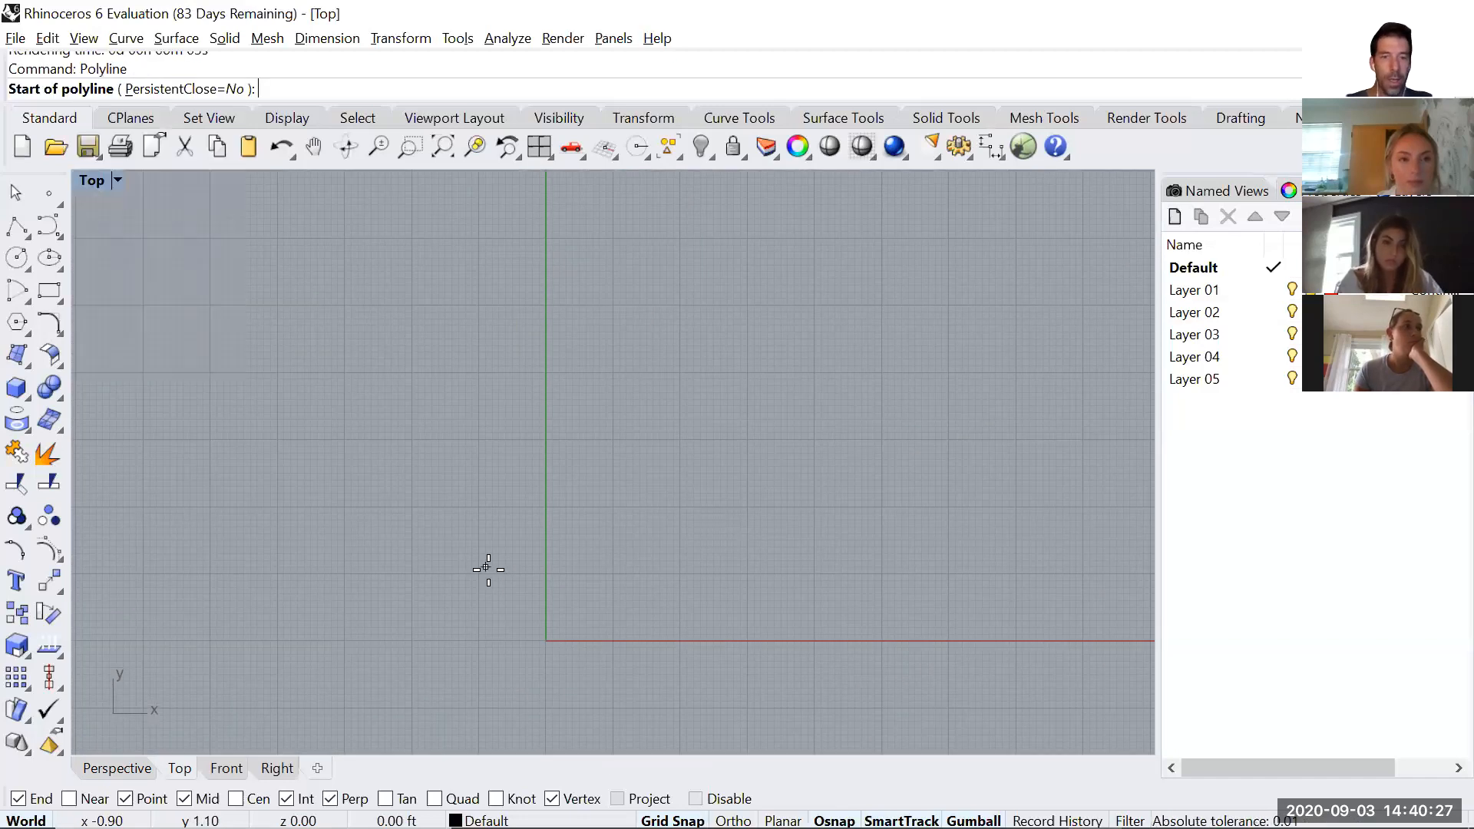
{"action": "key", "text": "Escape"}
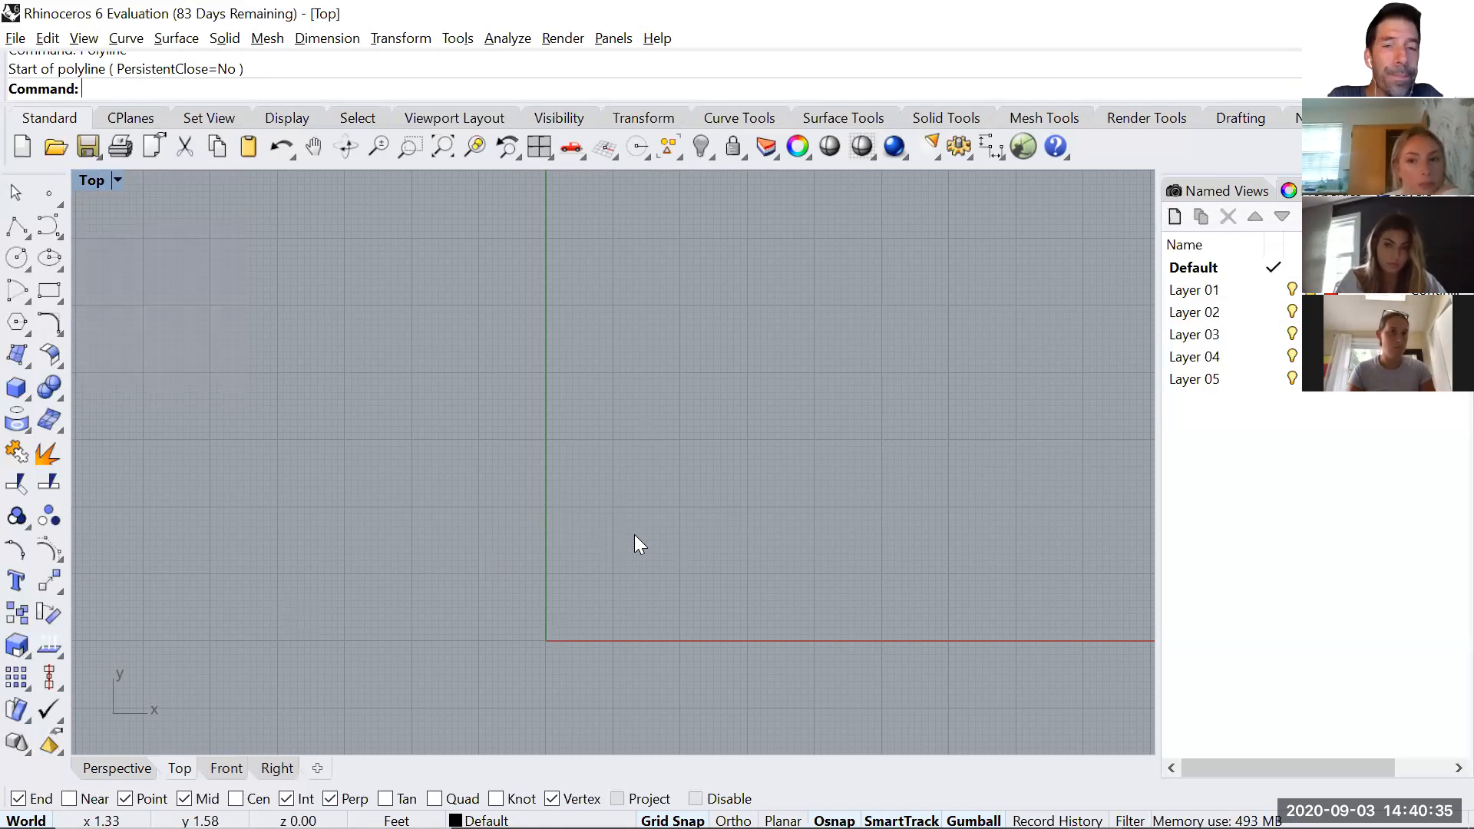
Set the model's distance display to Feet & Inches in the document unit properties.
{"action": "type", "text": "Units"}
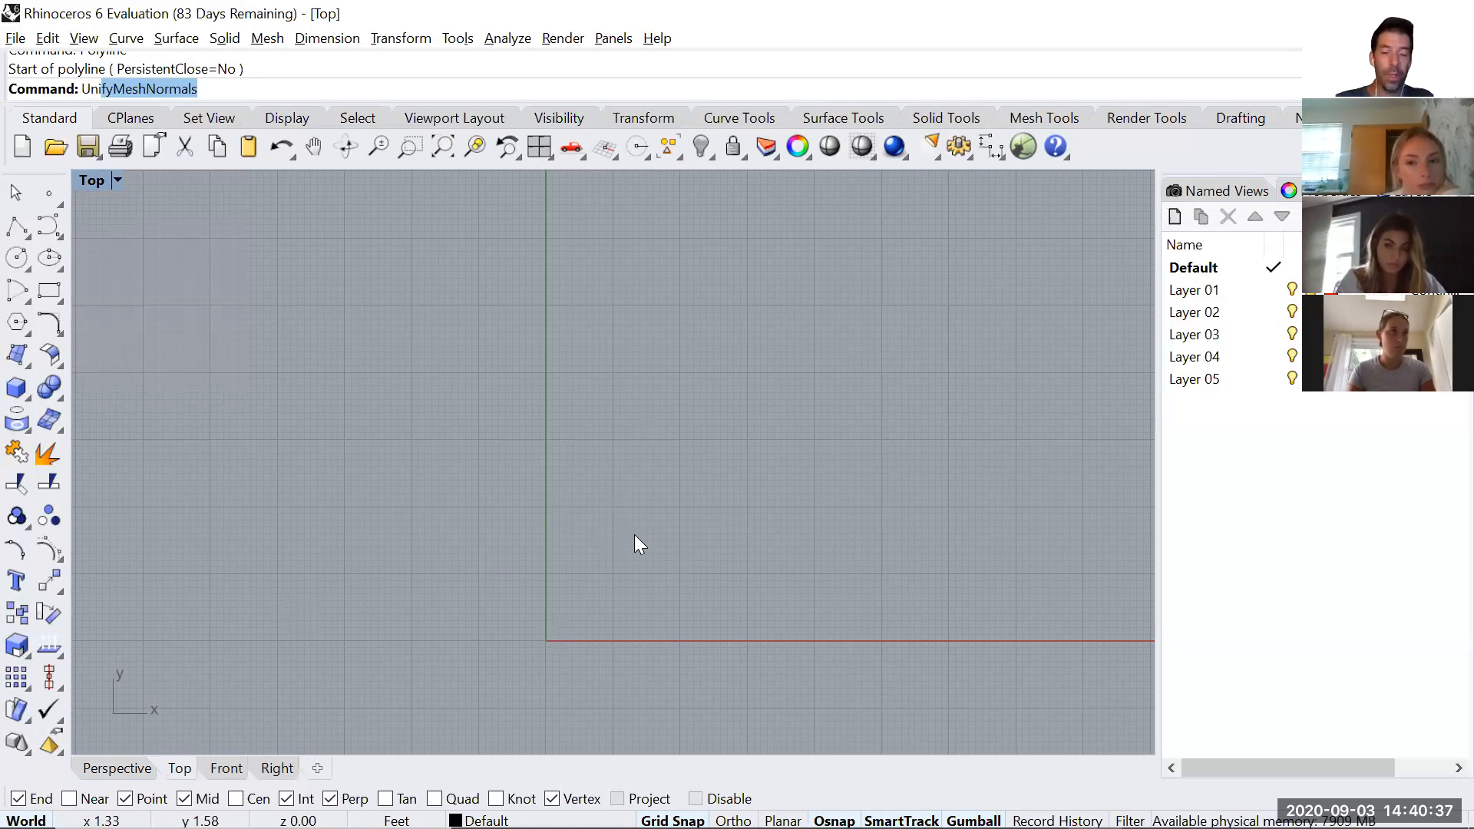
{"action": "key", "text": "Return"}
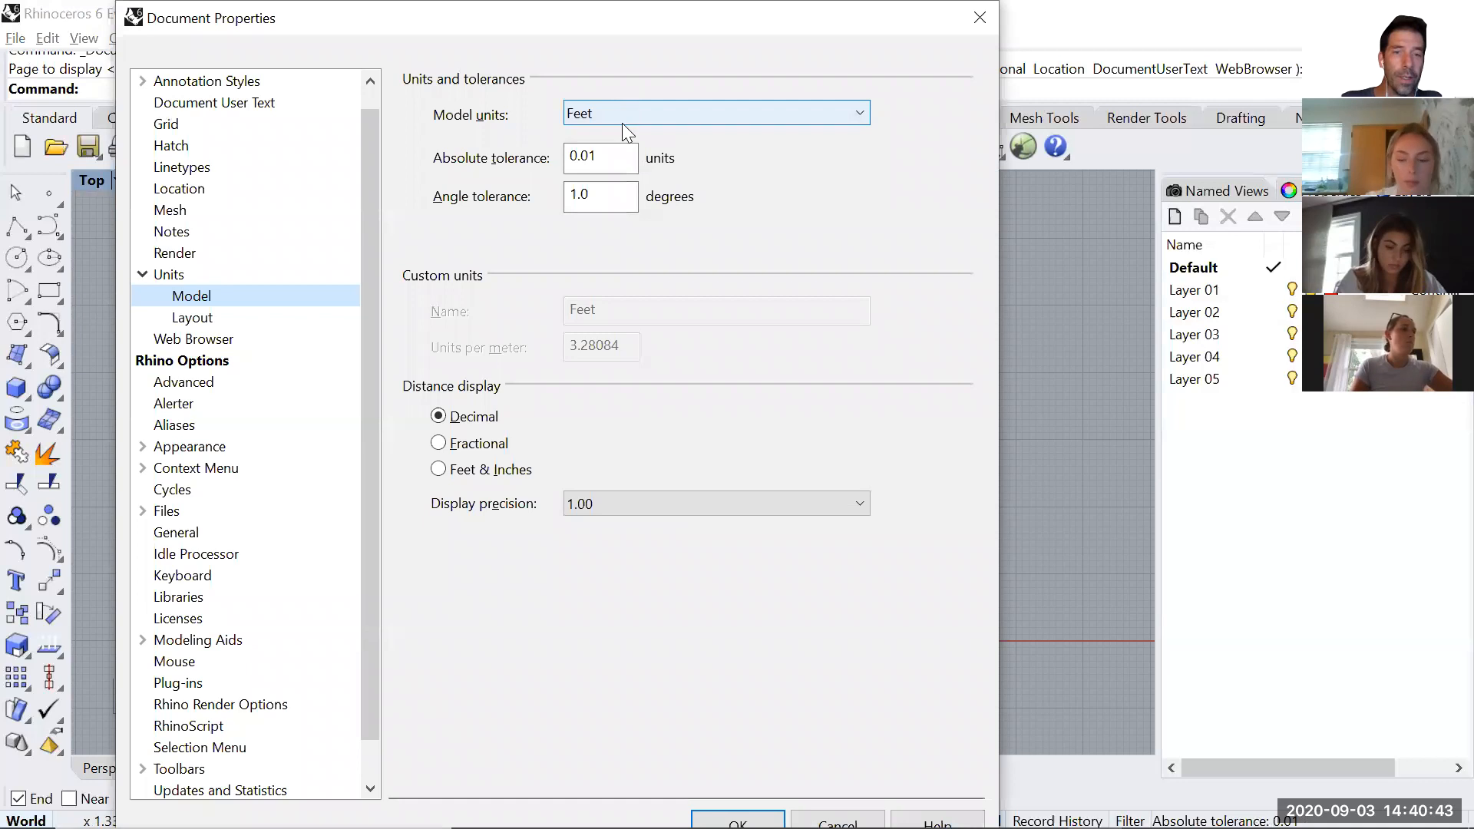
{"action": "left_click", "coordinate": [441, 472]}
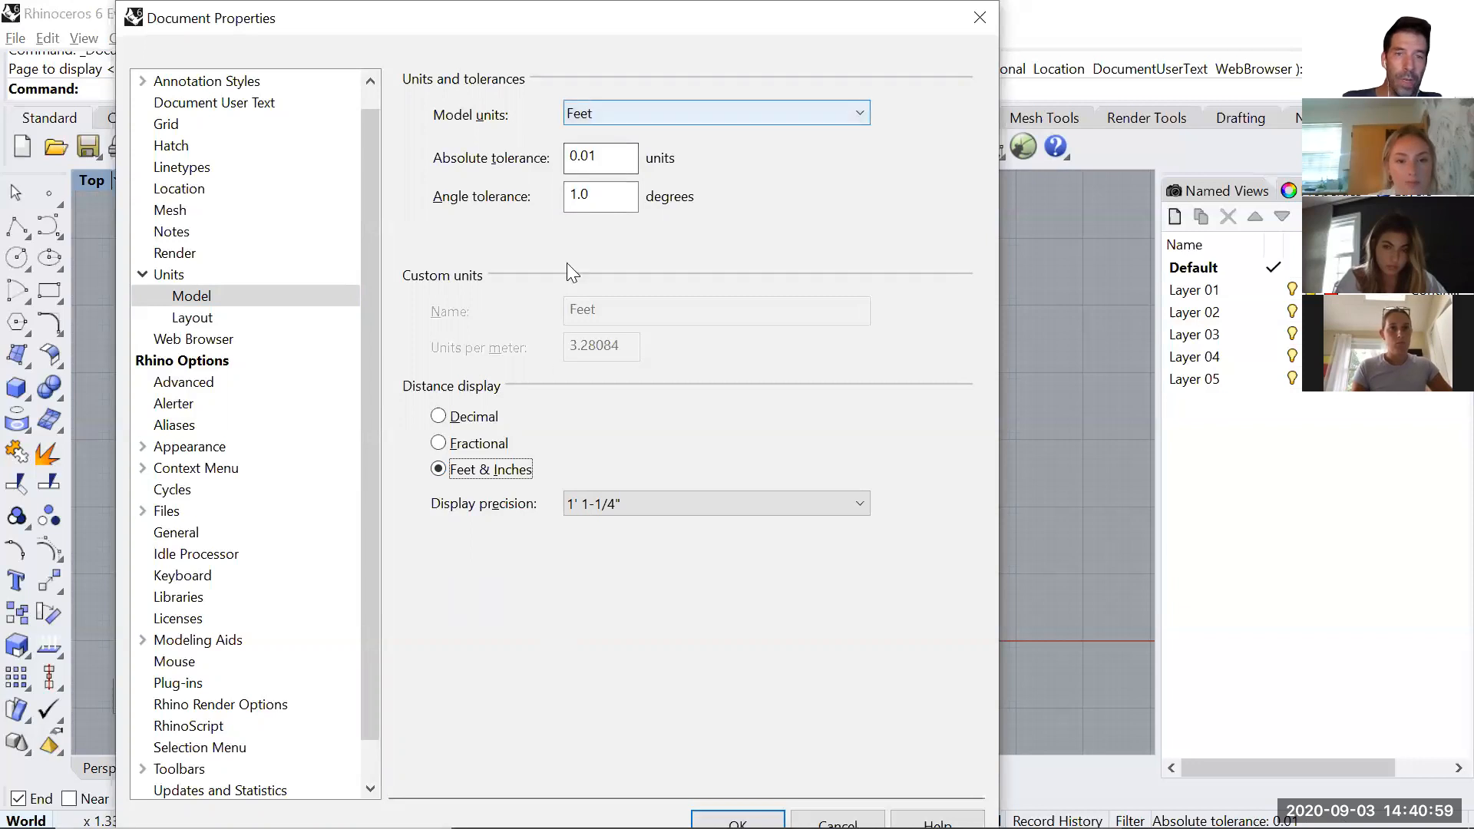
{"action": "left_click", "coordinate": [738, 820]}
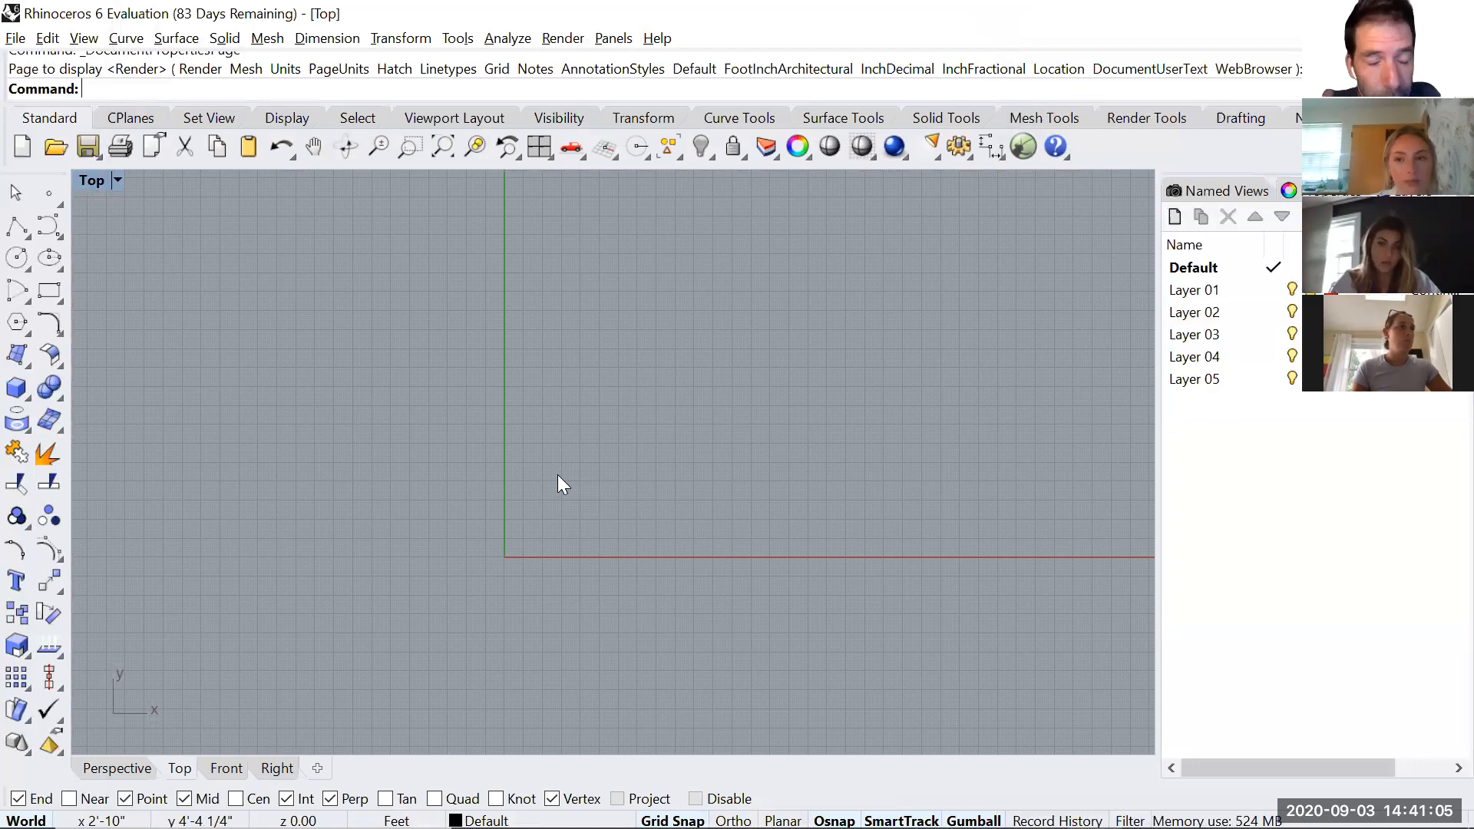
{"action": "scroll", "coordinate": [587, 568], "scroll_direction": "down", "scroll_amount": 2}
{"action": "type", "text": "Polyline"}
{"action": "key", "text": "Return"}
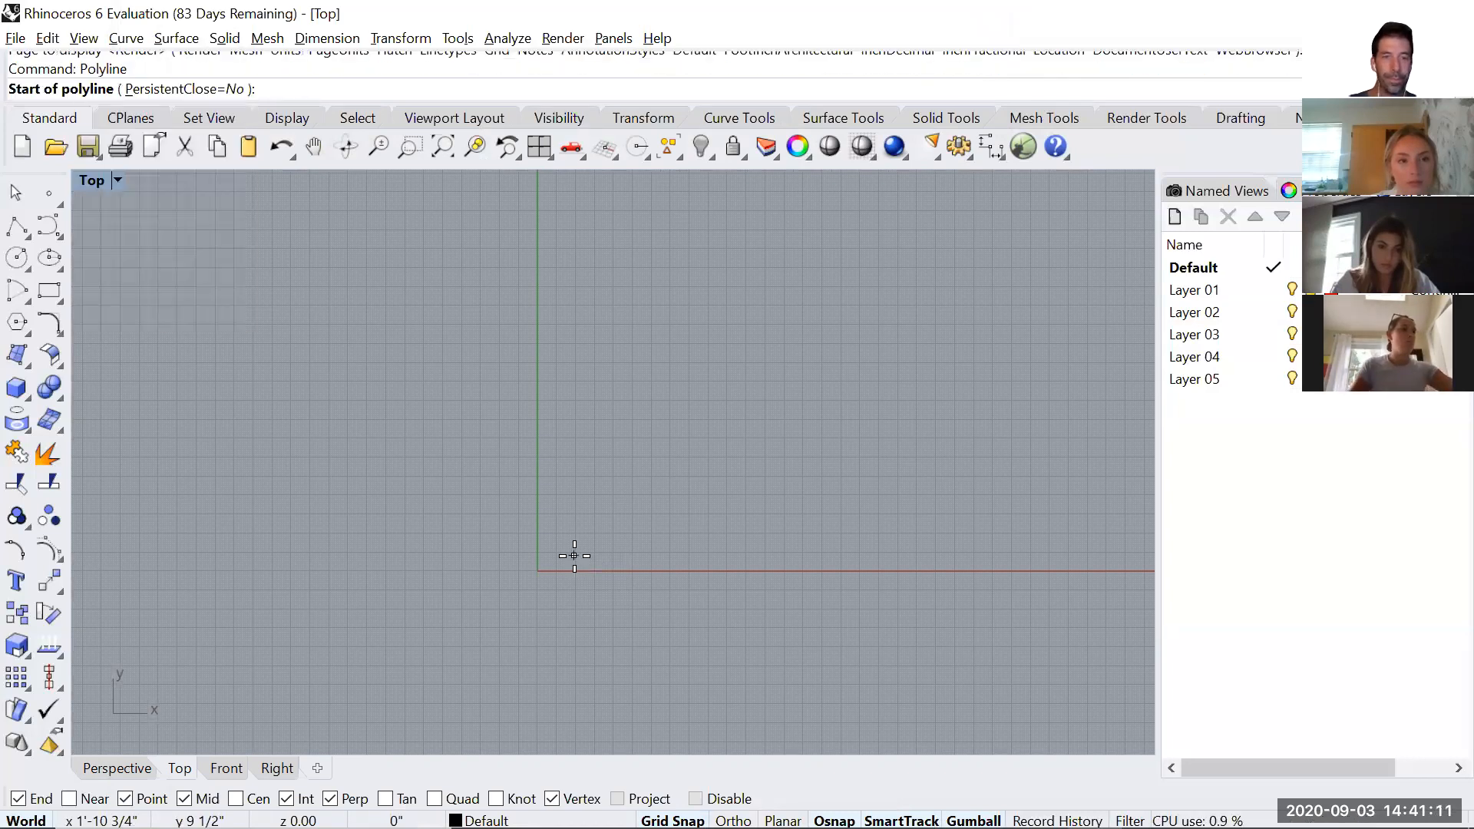
{"action": "scroll", "coordinate": [573, 566], "scroll_direction": "up", "scroll_amount": 3}
{"action": "right_click_drag", "start_coordinate": [336, 561], "coordinate": [649, 352]}
{"action": "scroll", "coordinate": [571, 508], "scroll_direction": "up", "scroll_amount": 14}
{"action": "key", "text": "Escape"}
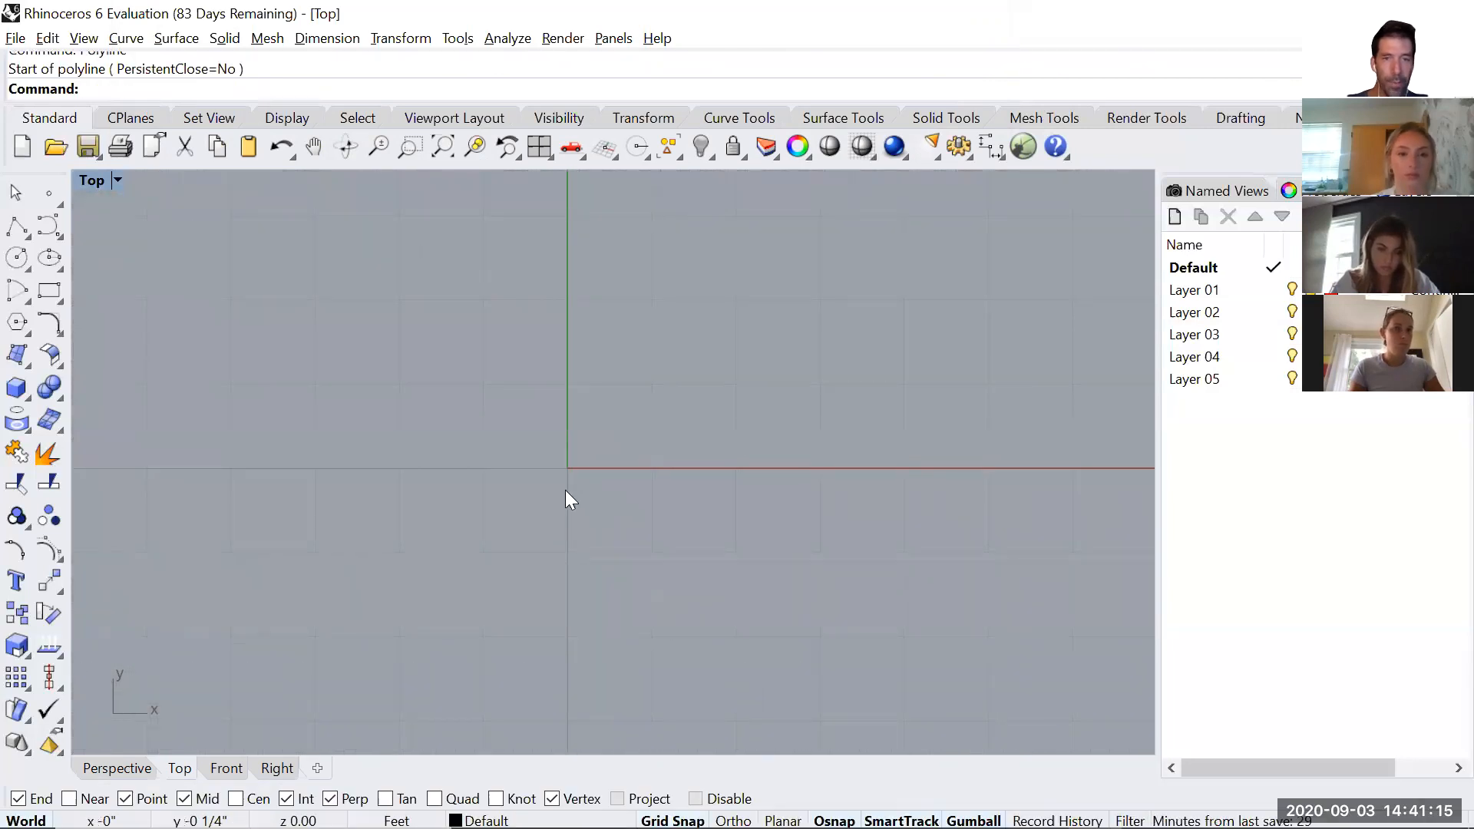
Start a polyline at the origin and, with Ortho on, draw its first side 28' up along the Y axis.
{"action": "key", "text": "Return"}
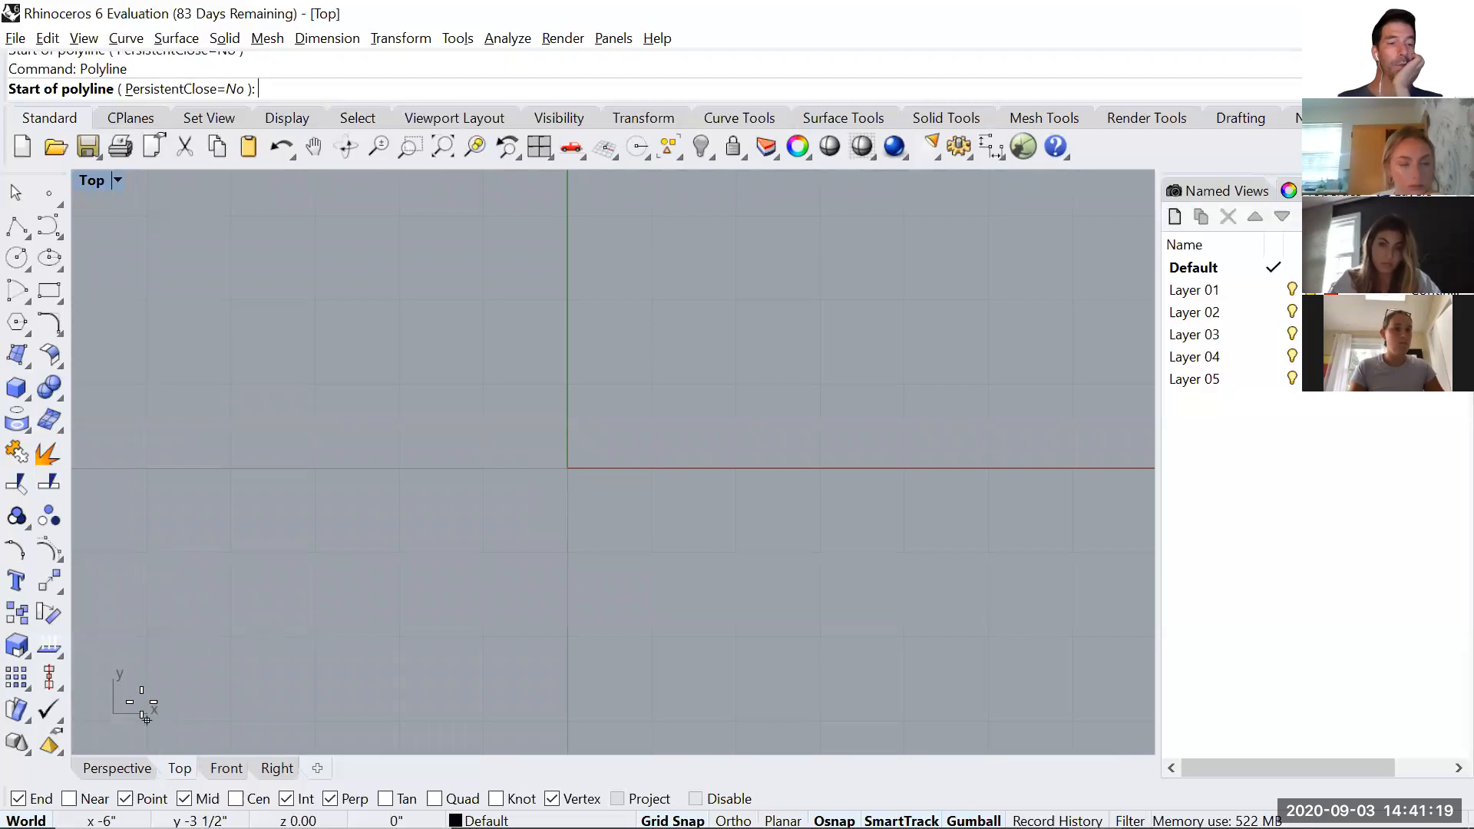
{"action": "left_click", "coordinate": [560, 464]}
{"action": "scroll", "coordinate": [551, 459], "scroll_direction": "down", "scroll_amount": 5}
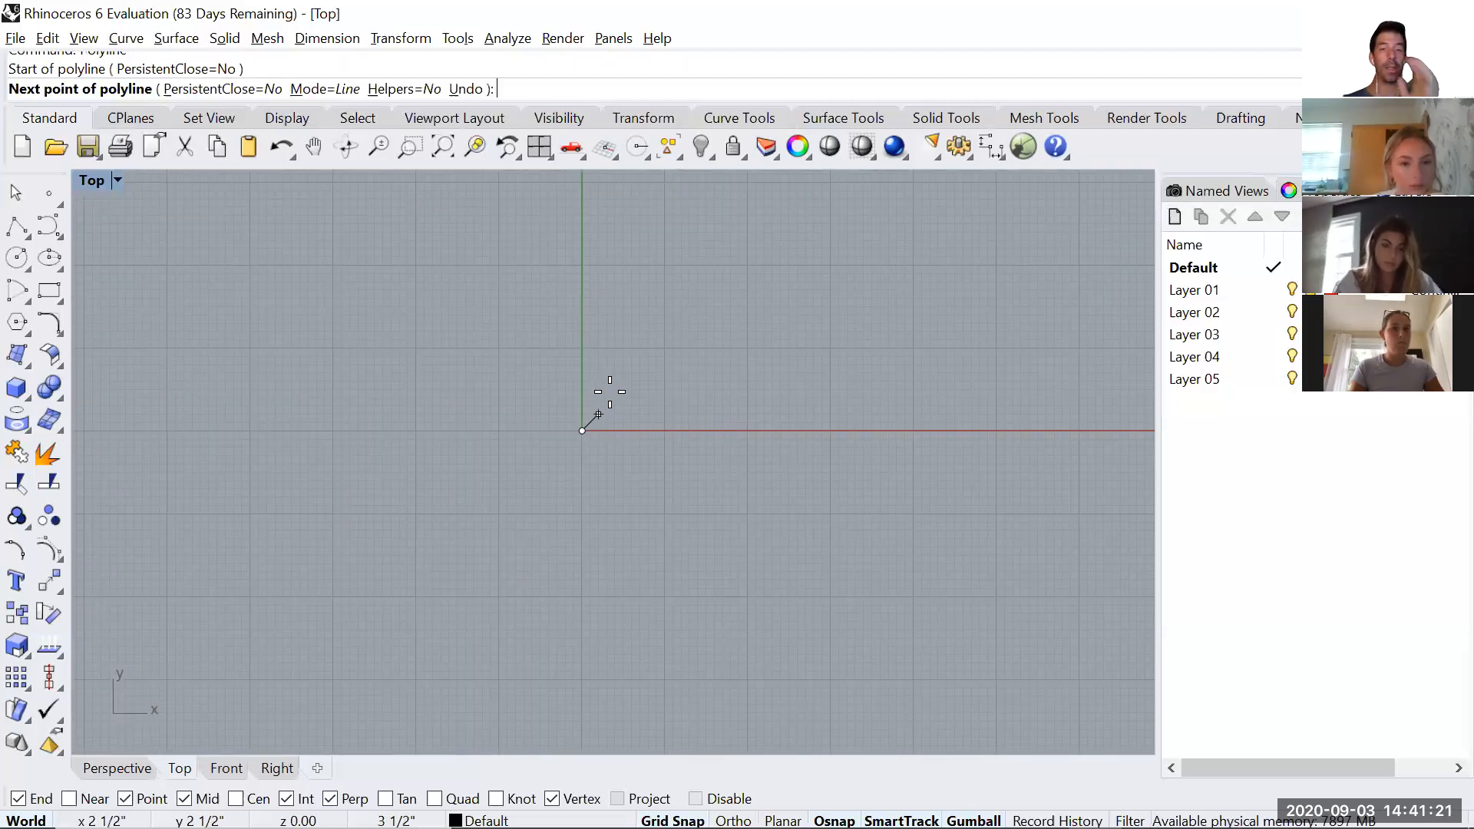
{"action": "left_click", "coordinate": [647, 265]}
{"action": "scroll", "coordinate": [647, 265], "scroll_direction": "down", "scroll_amount": 2}
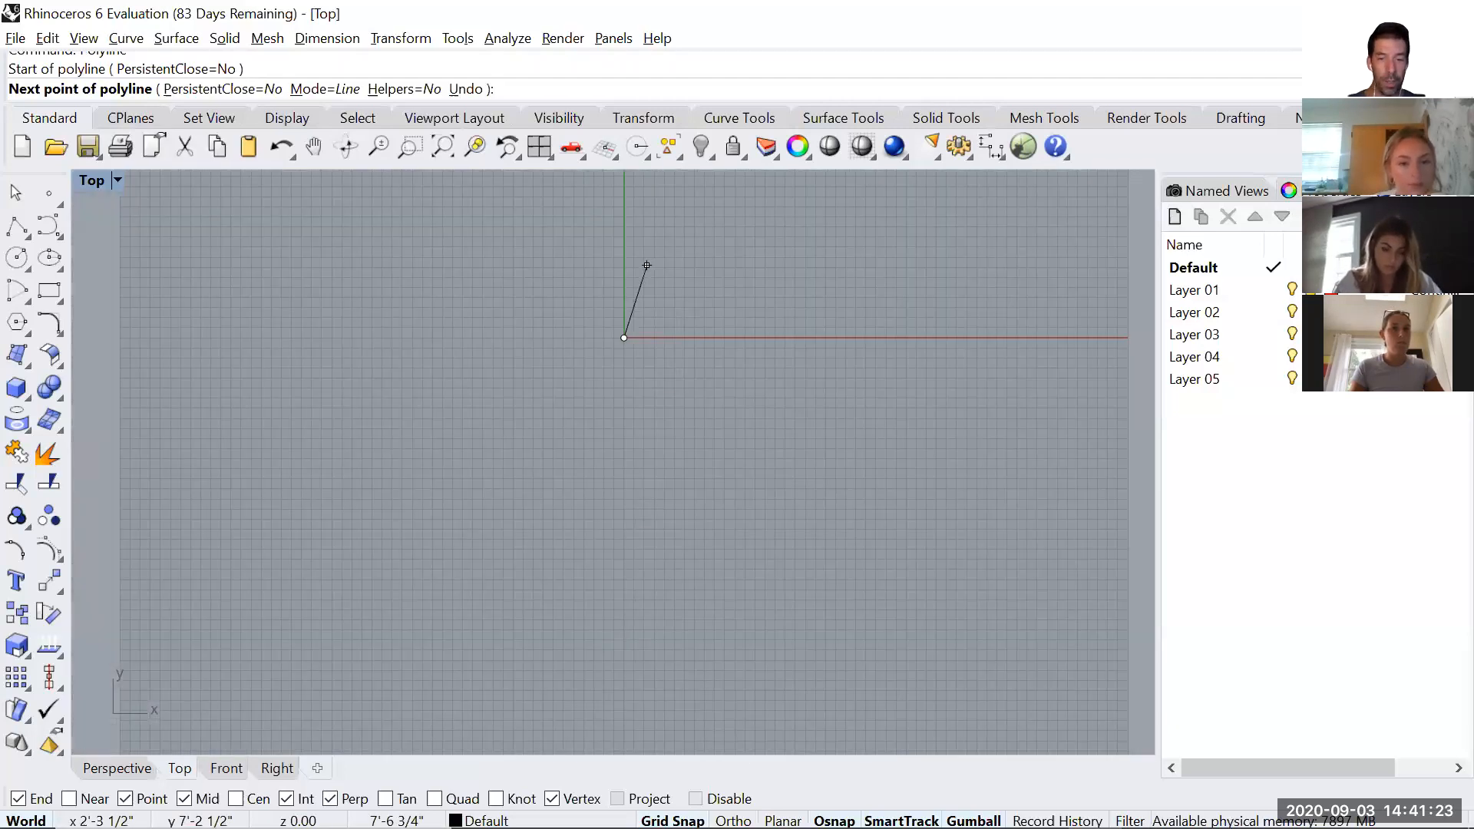
{"action": "right_click_drag", "start_coordinate": [765, 562], "coordinate": [725, 748], "text": "shift"}
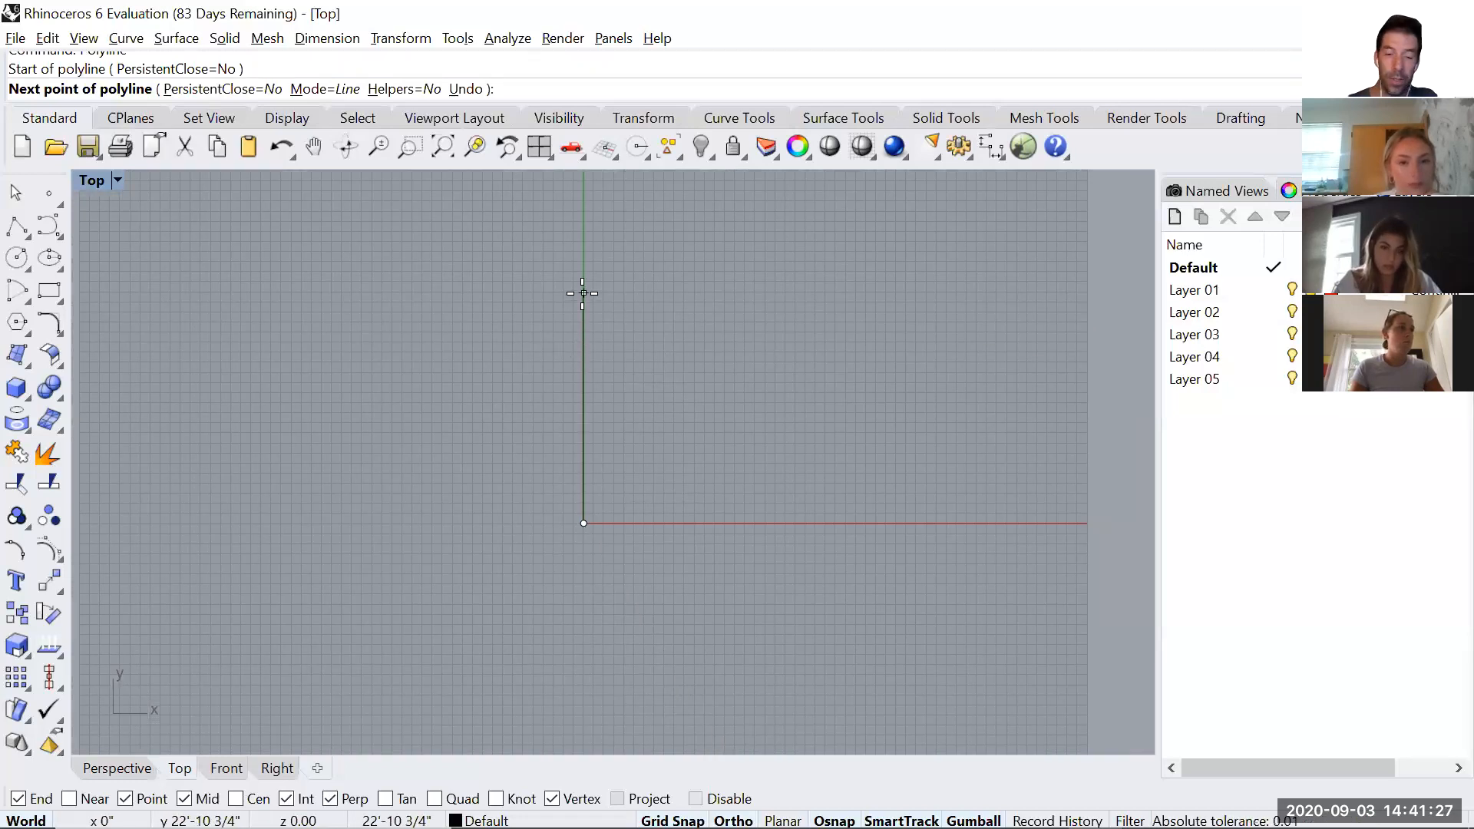
{"action": "type", "text": "28'"}
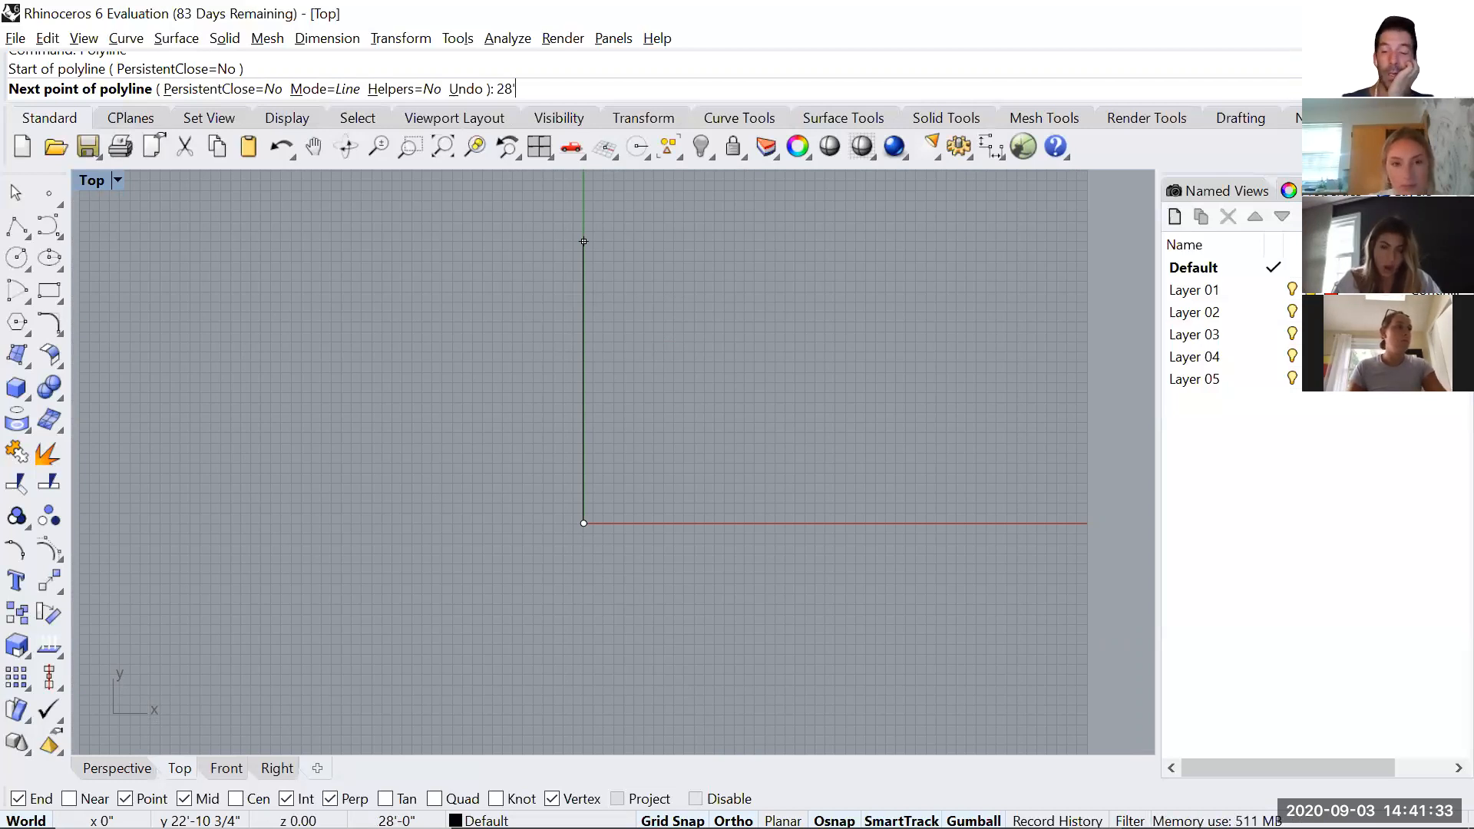
{"action": "key", "text": "Return"}
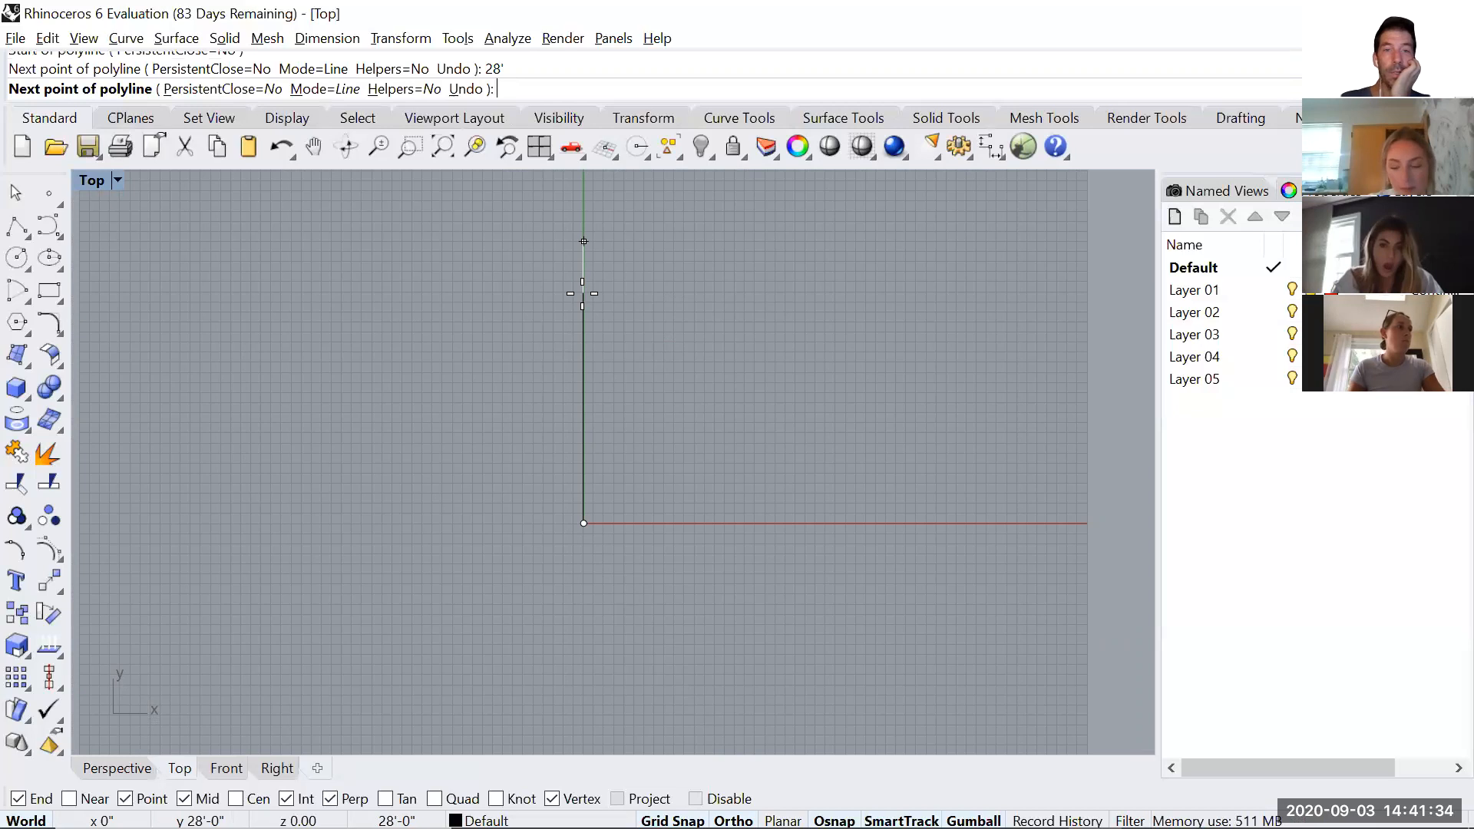
{"action": "left_click", "coordinate": [658, 223]}
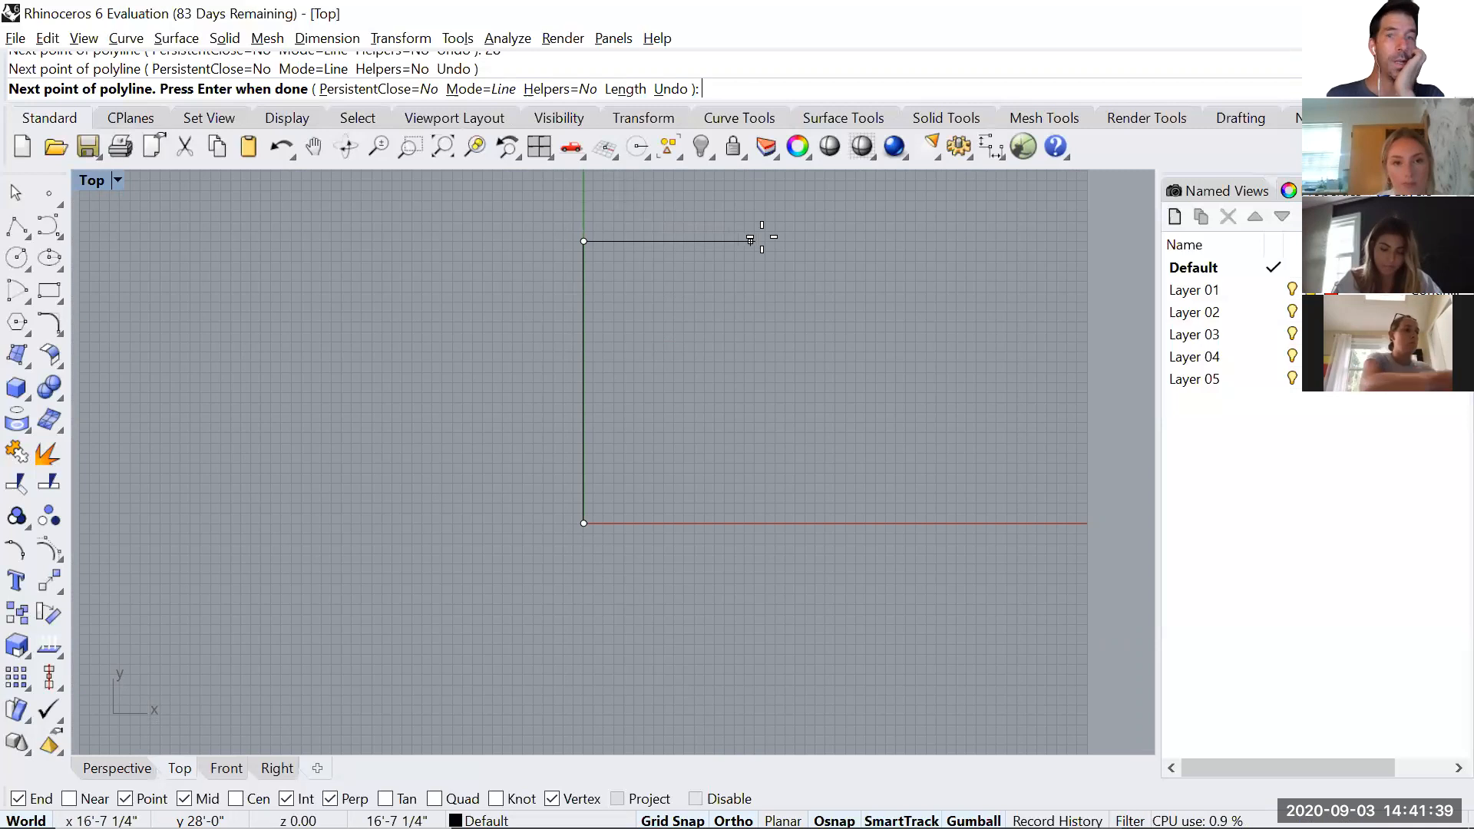
Draw the polyline's second side 28' horizontally in the positive X direction.
{"action": "type", "text": "28"}
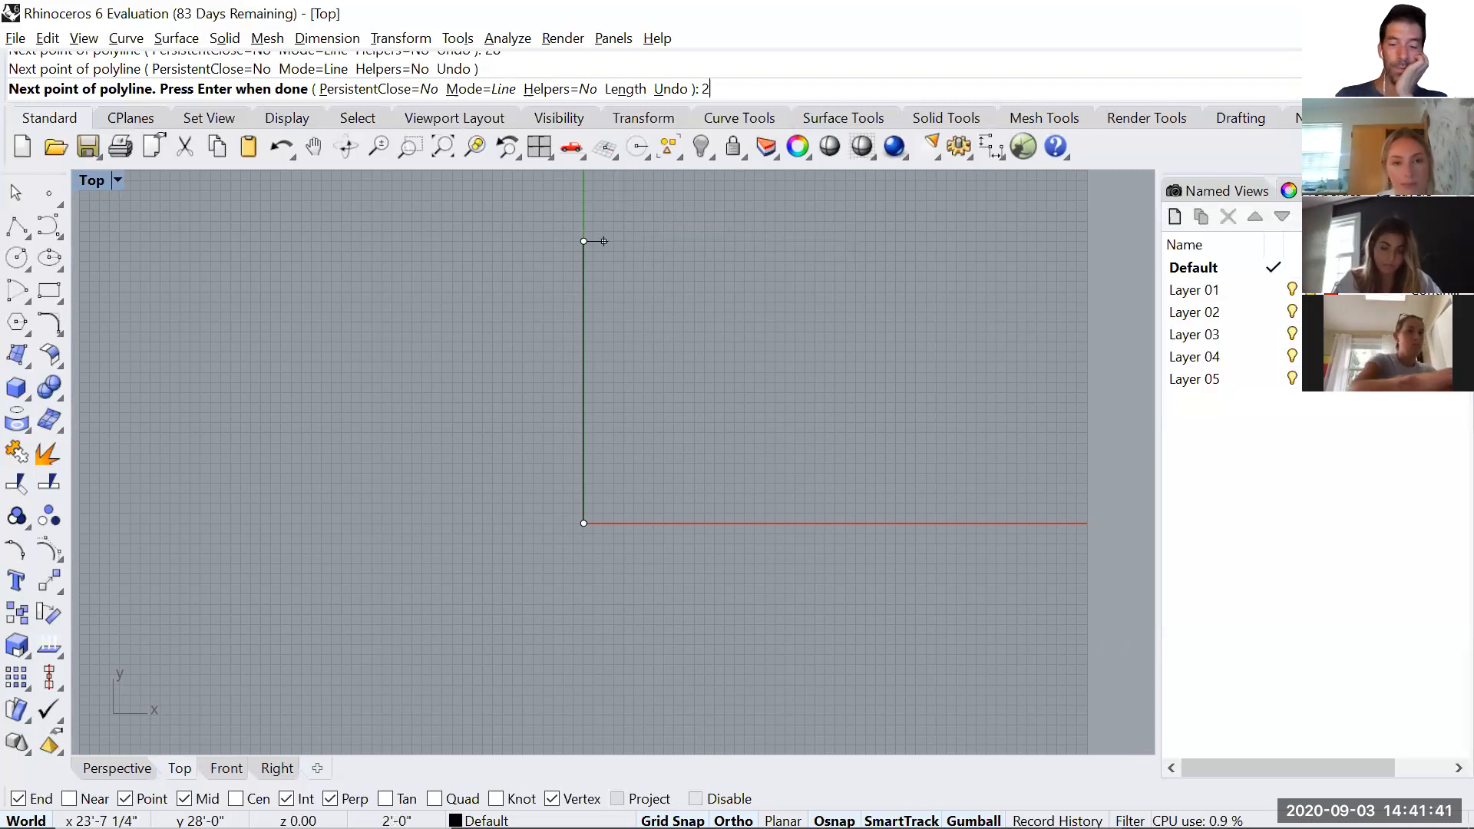
{"action": "key", "text": "Return"}
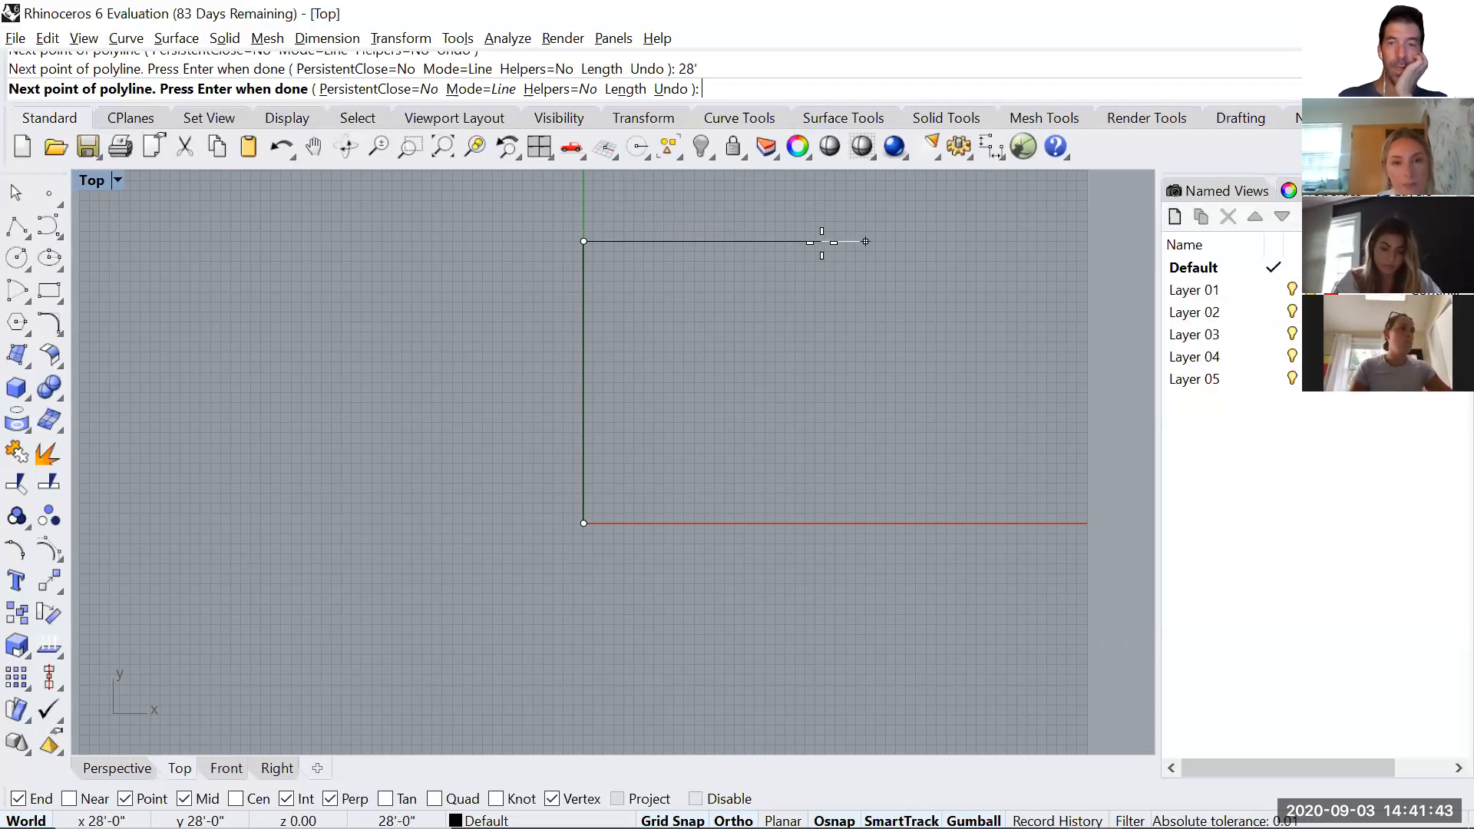
{"action": "left_click", "coordinate": [863, 242]}
Draw the third side down to the X axis and close the polyline at the origin to complete the square.
{"action": "scroll", "coordinate": [865, 510], "scroll_direction": "up", "scroll_amount": 5}
{"action": "scroll", "coordinate": [849, 461], "scroll_direction": "up", "scroll_amount": 3}
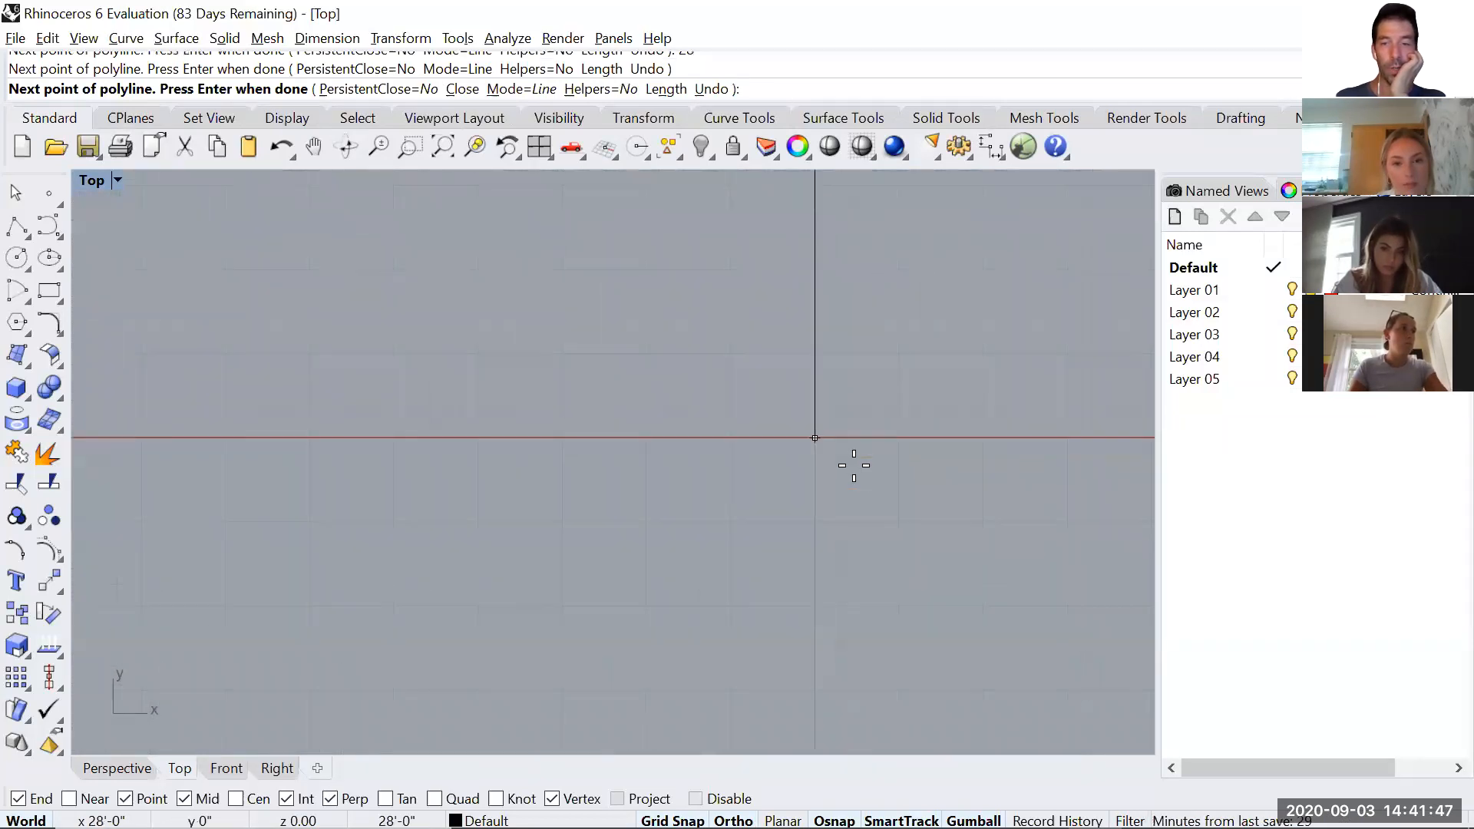
{"action": "left_click", "coordinate": [817, 440]}
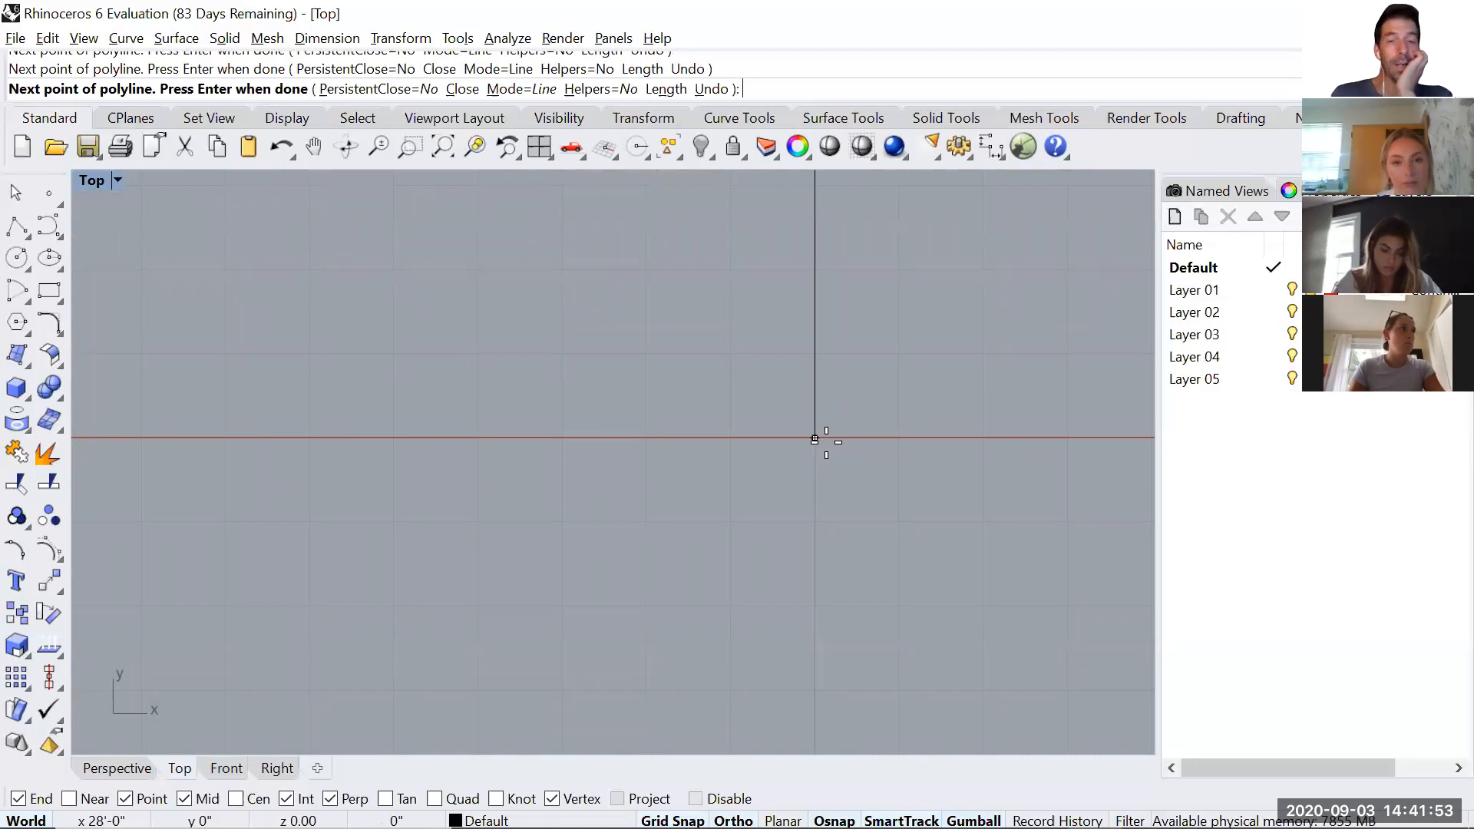
{"action": "scroll", "coordinate": [783, 470], "scroll_direction": "down", "scroll_amount": 3}
{"action": "scroll", "coordinate": [510, 454], "scroll_direction": "down", "scroll_amount": 2}
{"action": "scroll", "coordinate": [325, 453], "scroll_direction": "down", "scroll_amount": 2}
{"action": "left_click", "coordinate": [386, 467]}
{"action": "scroll", "coordinate": [433, 549], "scroll_direction": "down", "scroll_amount": 2}
{"action": "left_click", "coordinate": [571, 434]}
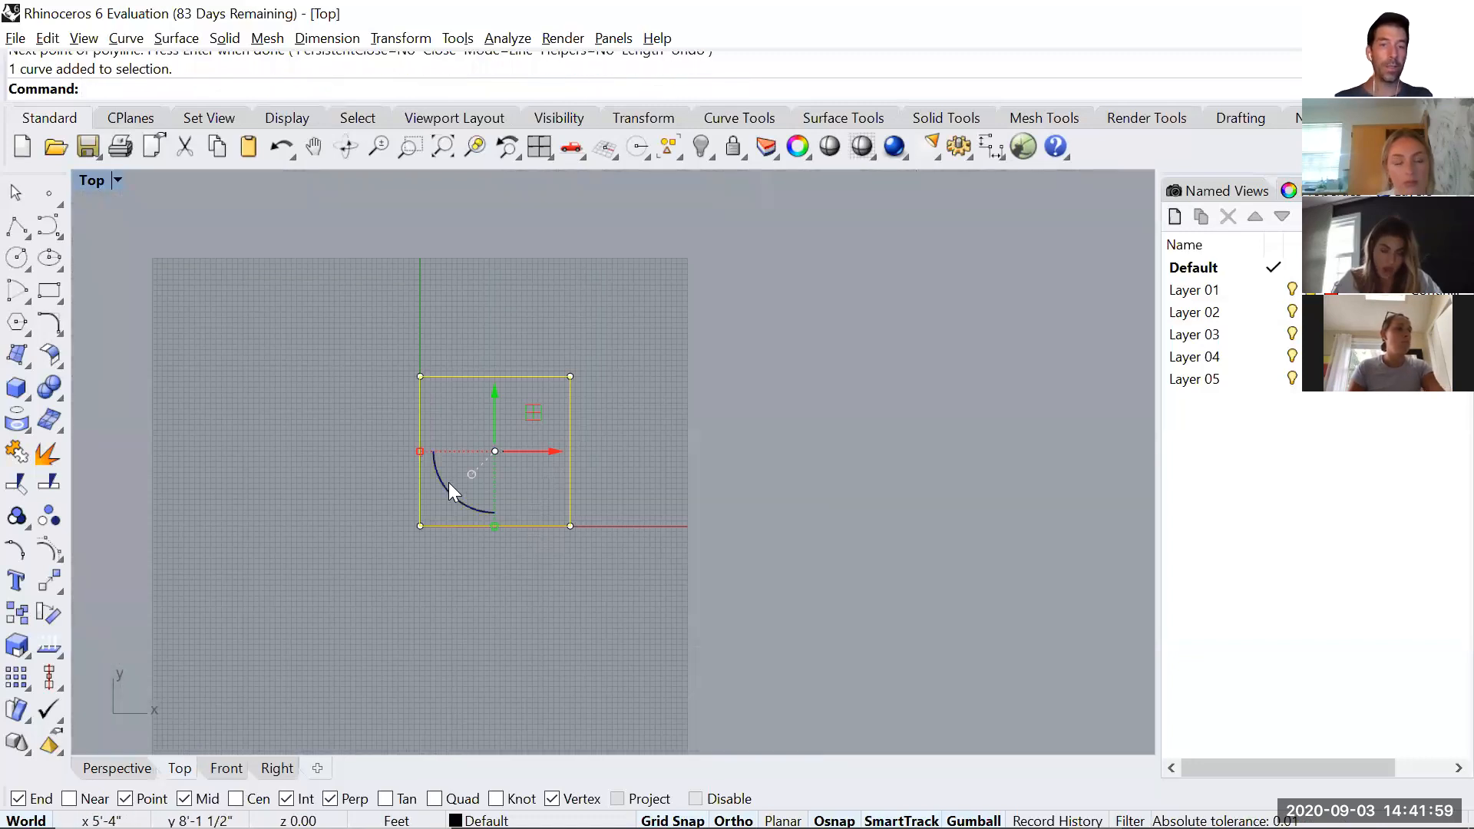
{"action": "scroll", "coordinate": [447, 487], "scroll_direction": "up", "scroll_amount": 2}
{"action": "key", "text": "Escape"}
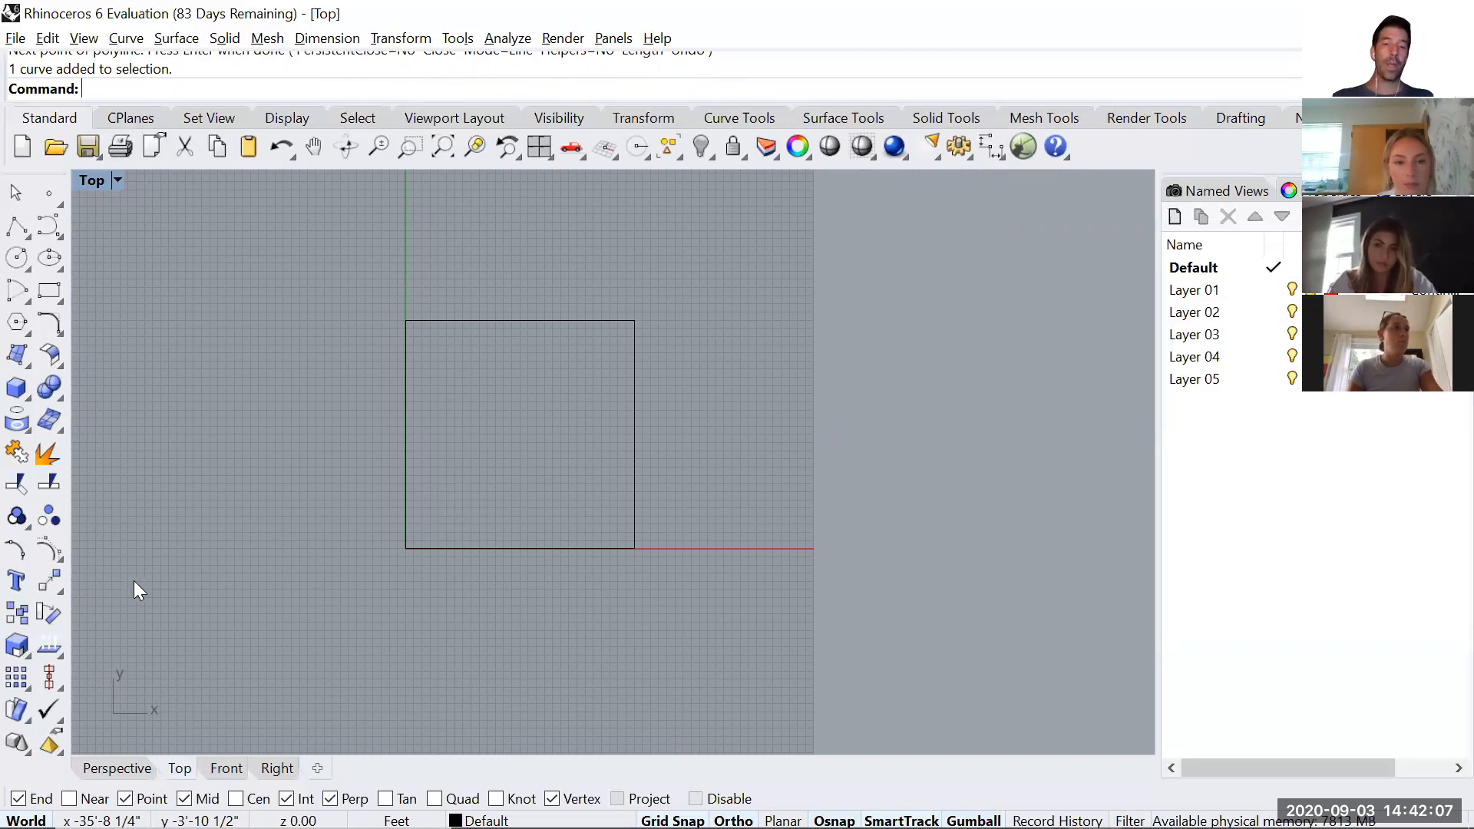
Explode the closed square polyline into separate line segments.
{"action": "left_click", "coordinate": [406, 387]}
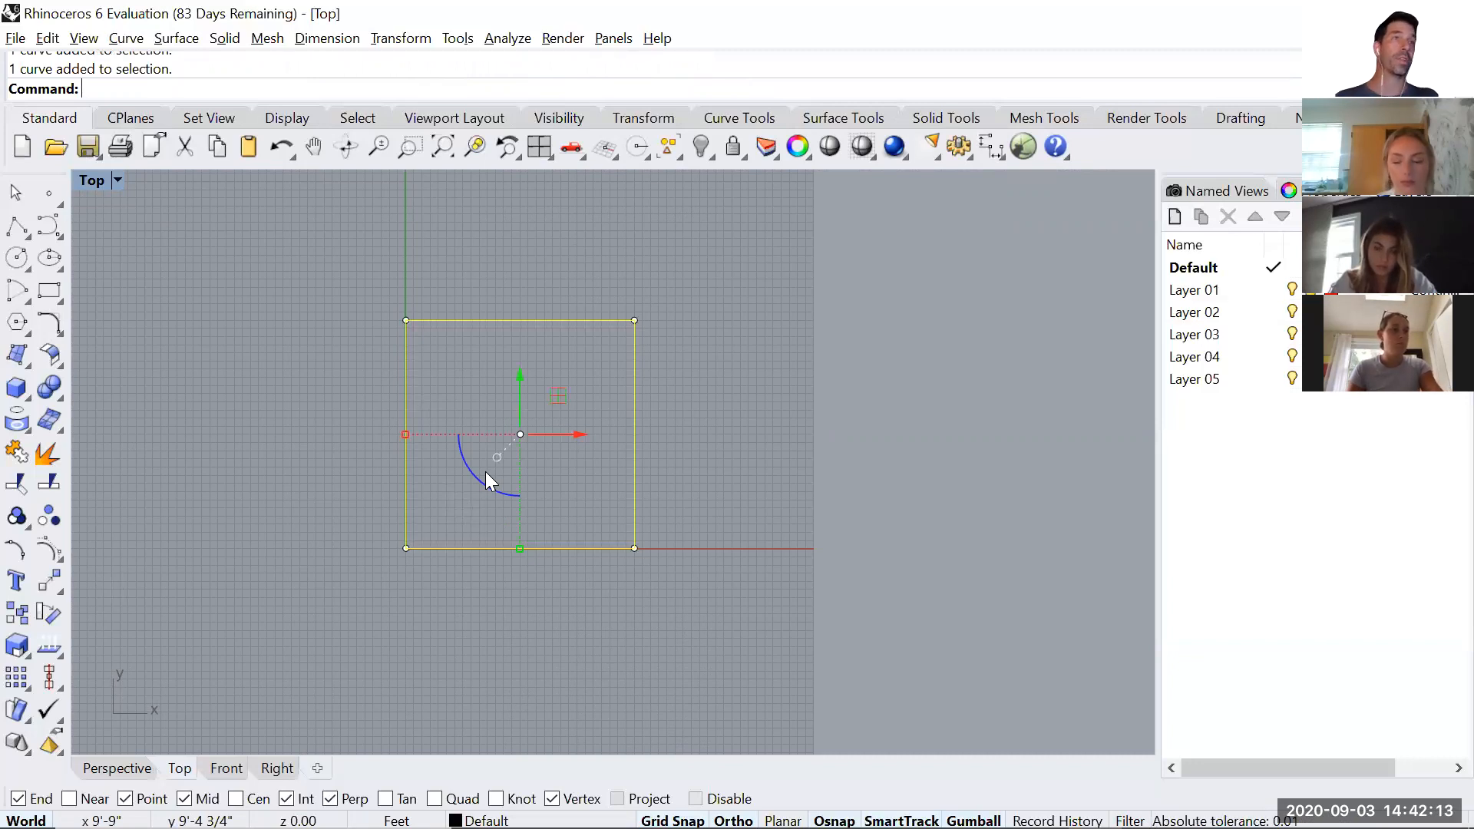
{"action": "type", "text": "Explode"}
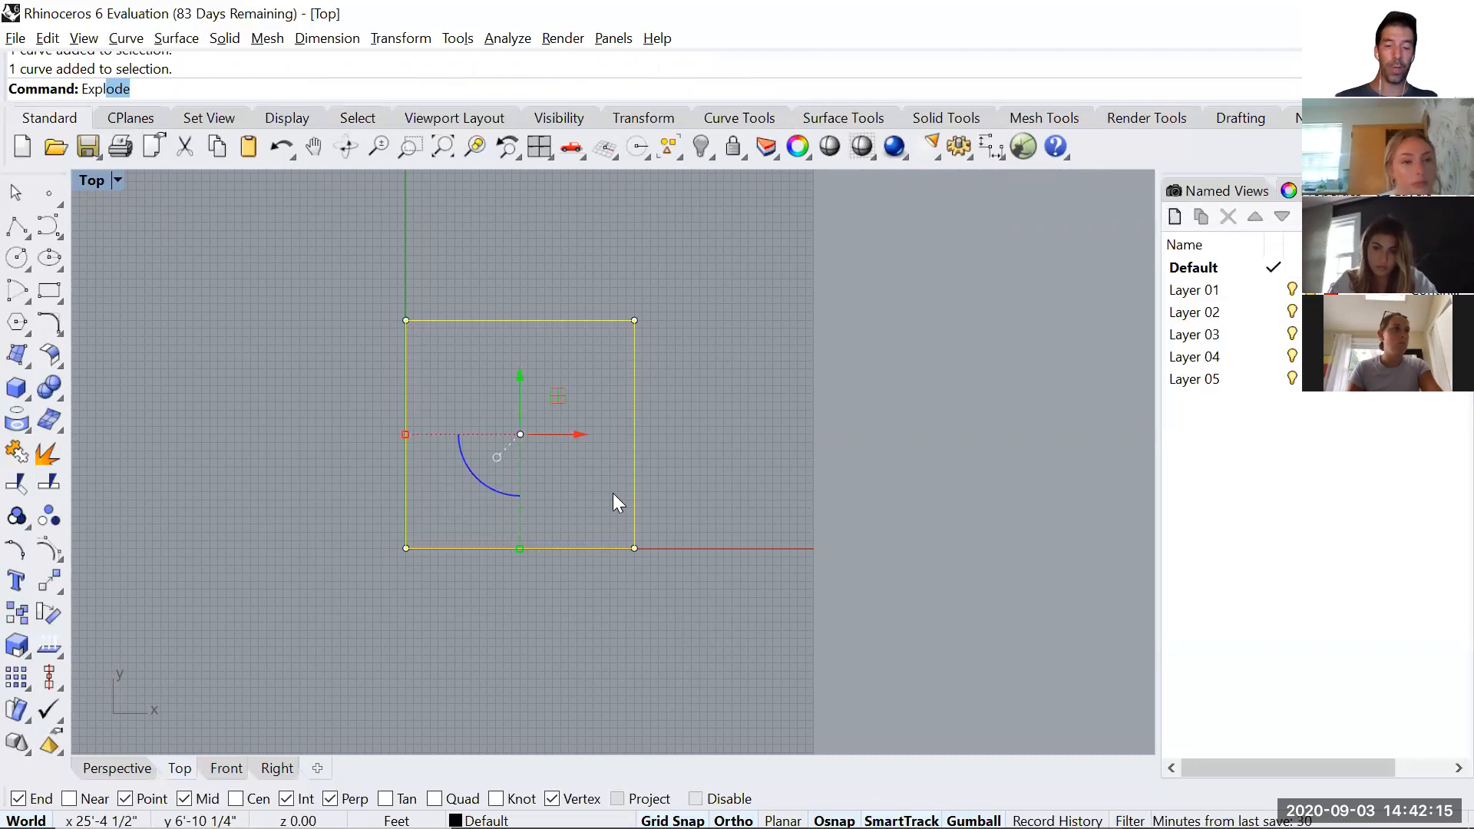
{"action": "key", "text": "Return"}
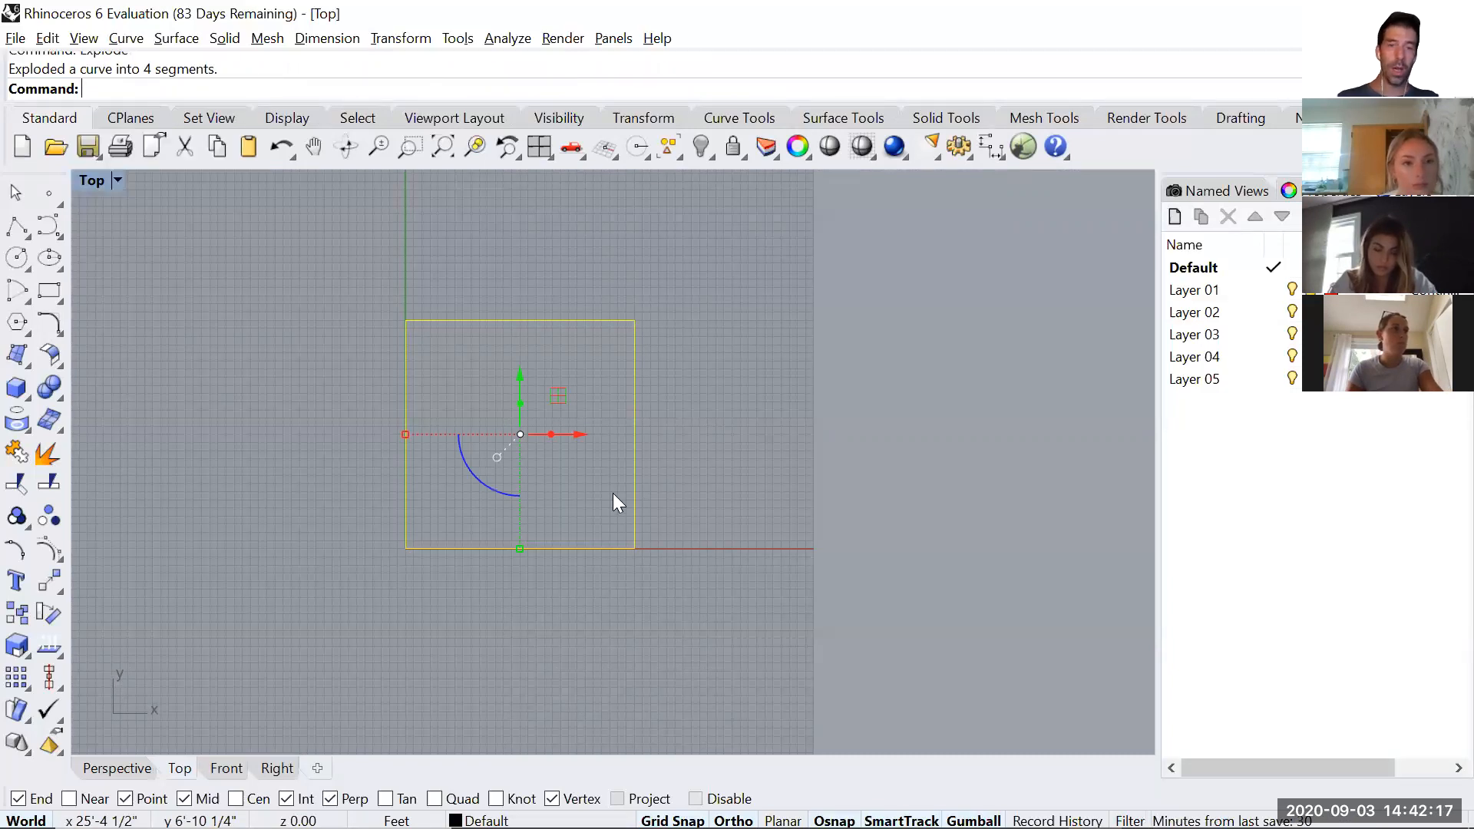
{"action": "key", "text": "Escape"}
Divide the square's right edge into 4 segments with division points.
{"action": "left_click", "coordinate": [635, 412]}
{"action": "scroll", "coordinate": [637, 408], "scroll_direction": "up", "scroll_amount": 3}
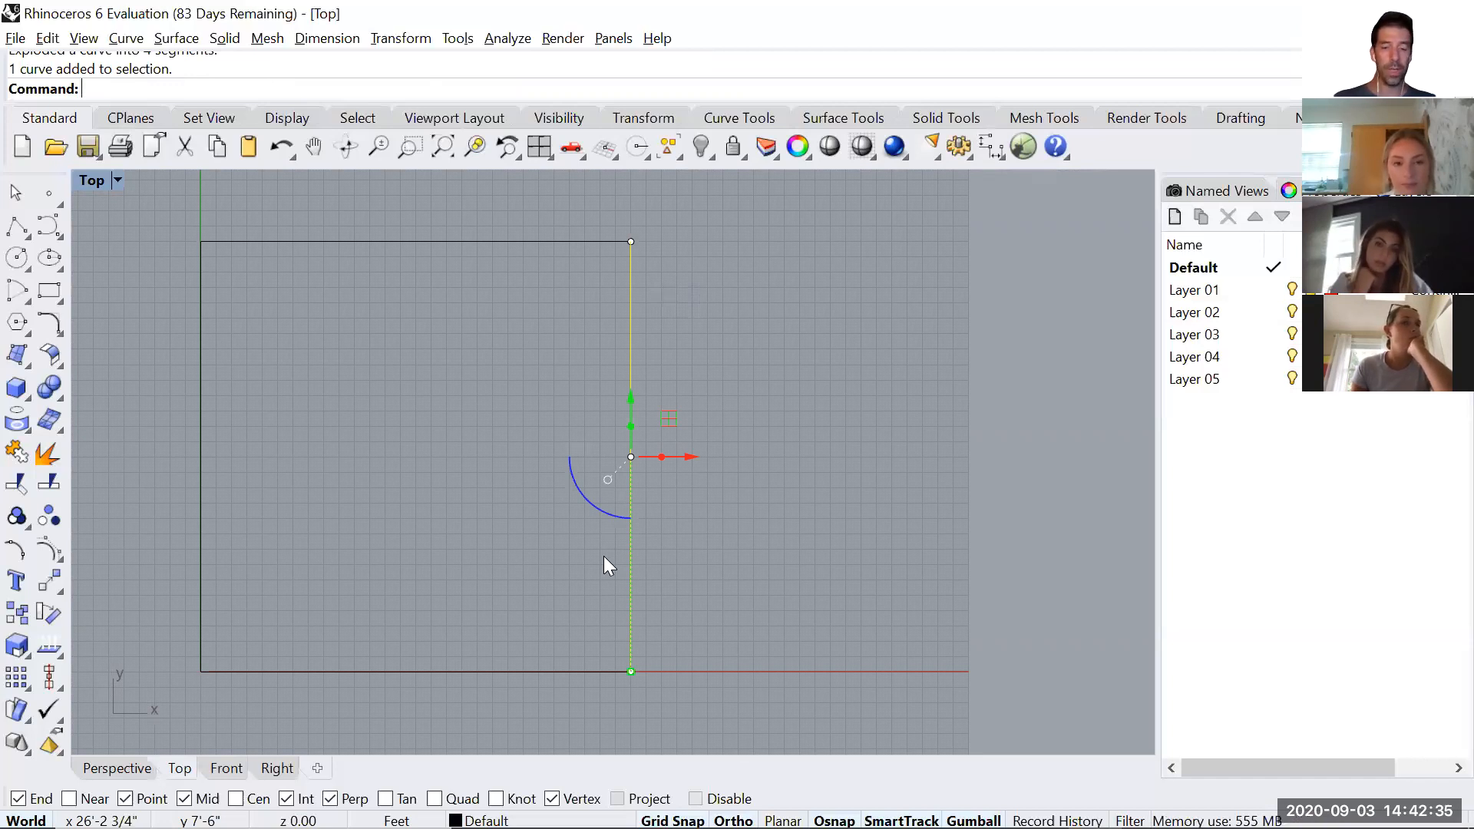
{"action": "type", "text": "Divide"}
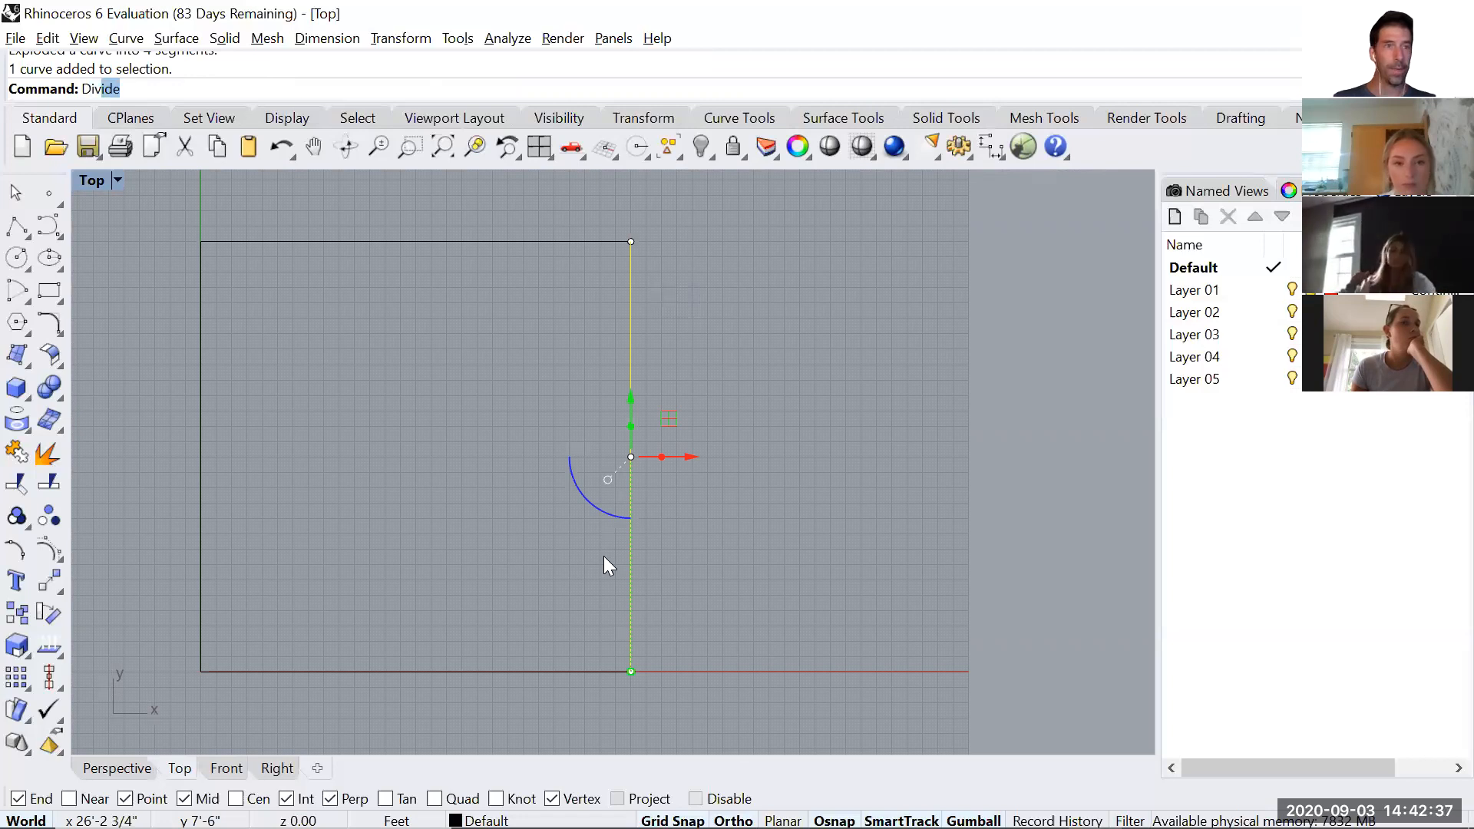
{"action": "key", "text": "Return"}
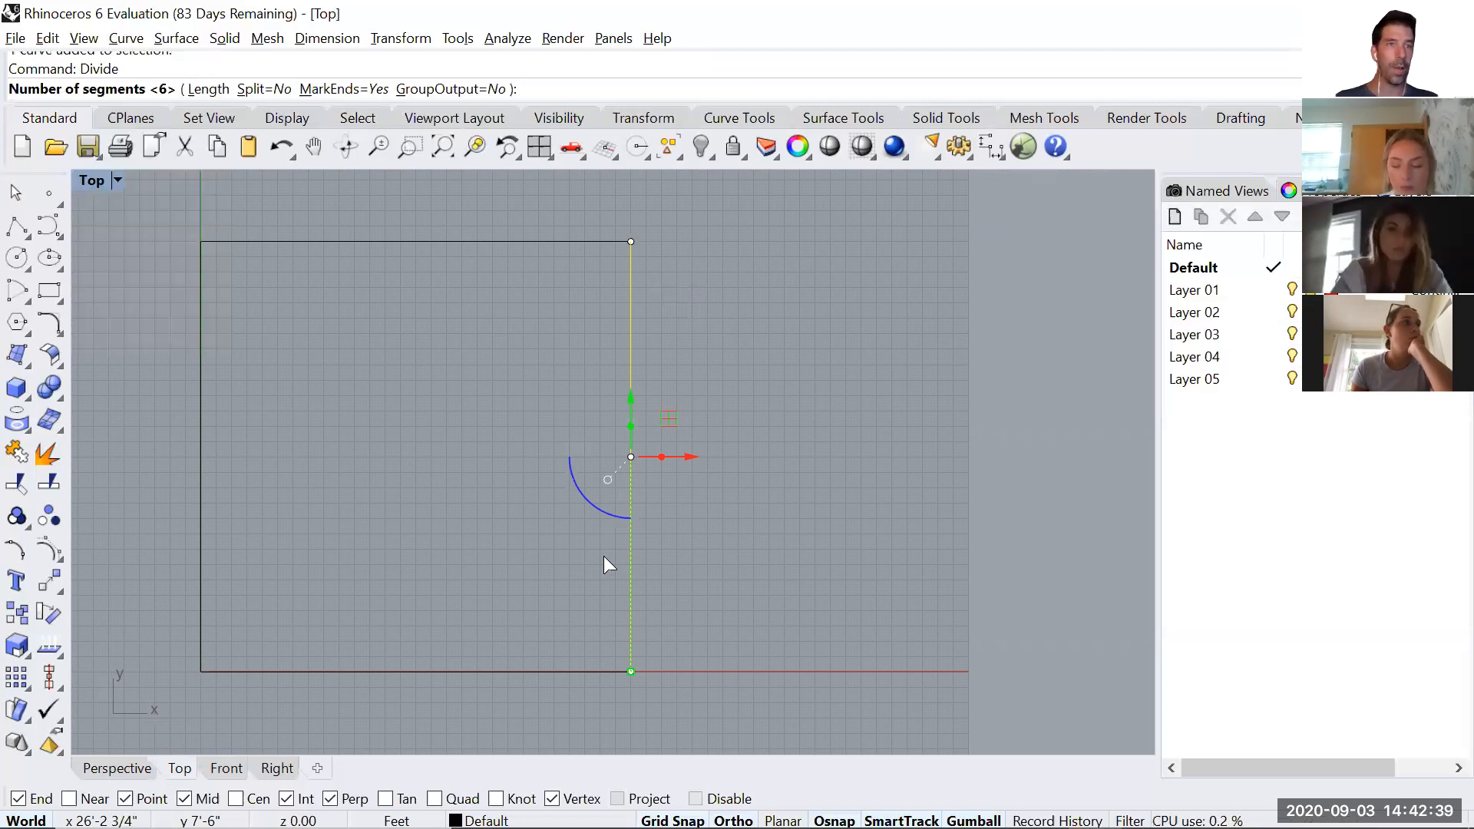
{"action": "type", "text": "4"}
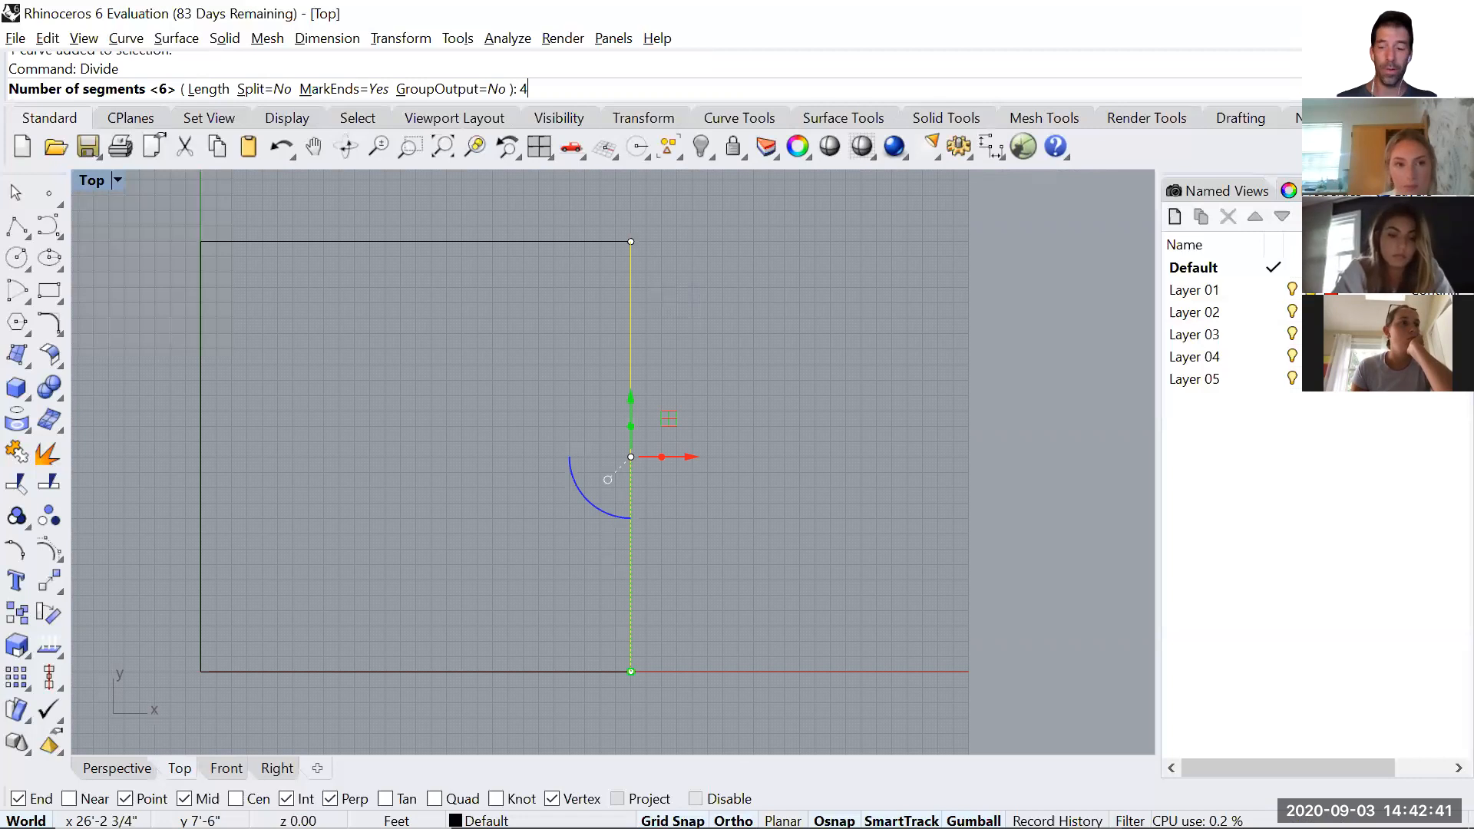
{"action": "key", "text": "Return"}
{"action": "left_click", "coordinate": [729, 559]}
{"action": "scroll", "coordinate": [647, 580], "scroll_direction": "up", "scroll_amount": 2}
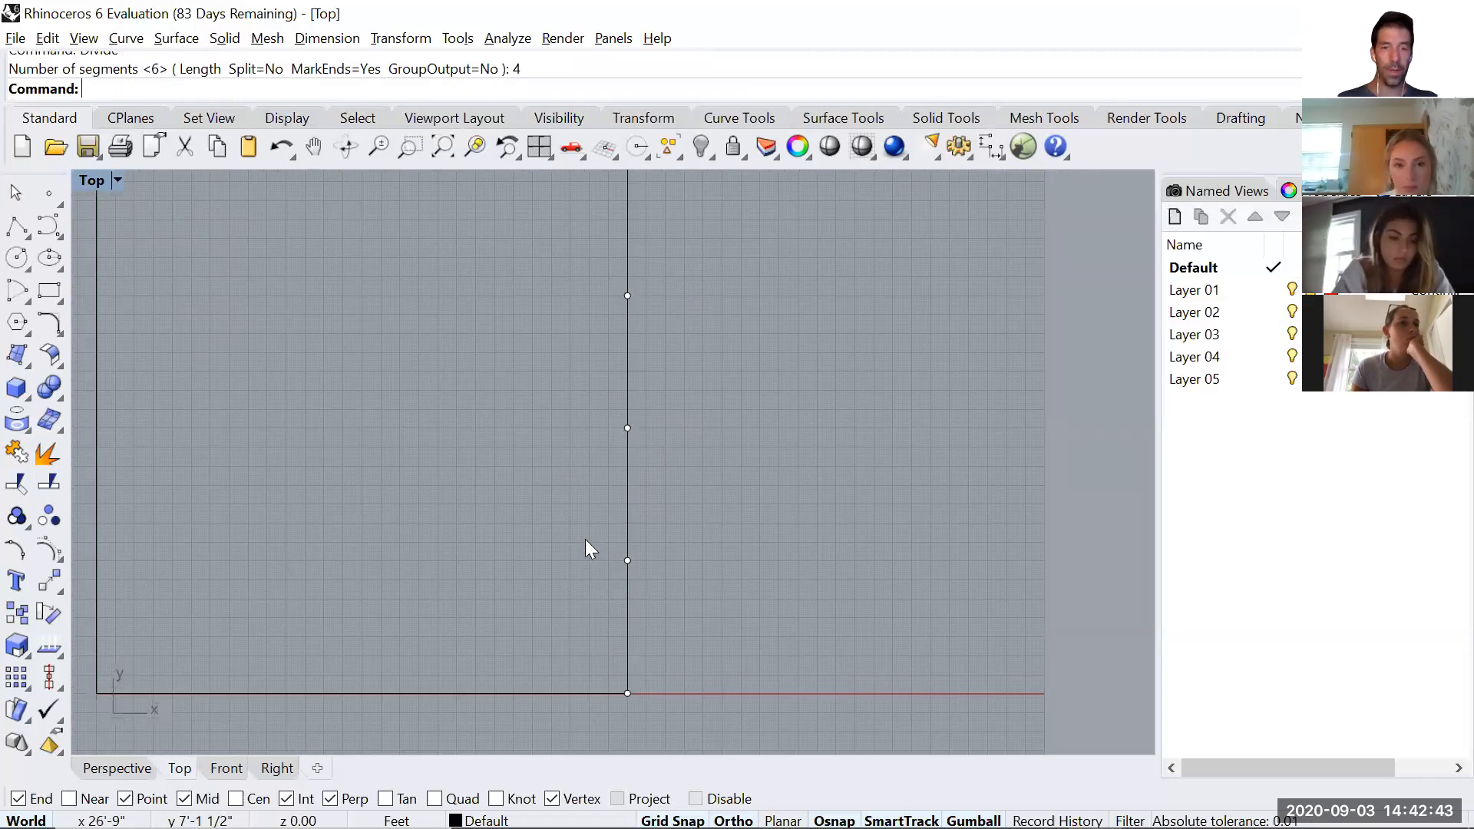
Check the three interior division points on the square's right edge by selecting them.
{"action": "left_click_drag", "start_coordinate": [603, 543], "coordinate": [663, 592]}
{"action": "left_click_drag", "start_coordinate": [598, 397], "coordinate": [675, 451]}
{"action": "left_click_drag", "start_coordinate": [607, 250], "coordinate": [652, 331]}
{"action": "left_click", "coordinate": [795, 367]}
{"action": "right_click_drag", "start_coordinate": [806, 469], "coordinate": [788, 517]}
{"action": "scroll", "coordinate": [788, 518], "scroll_direction": "down", "scroll_amount": 2}
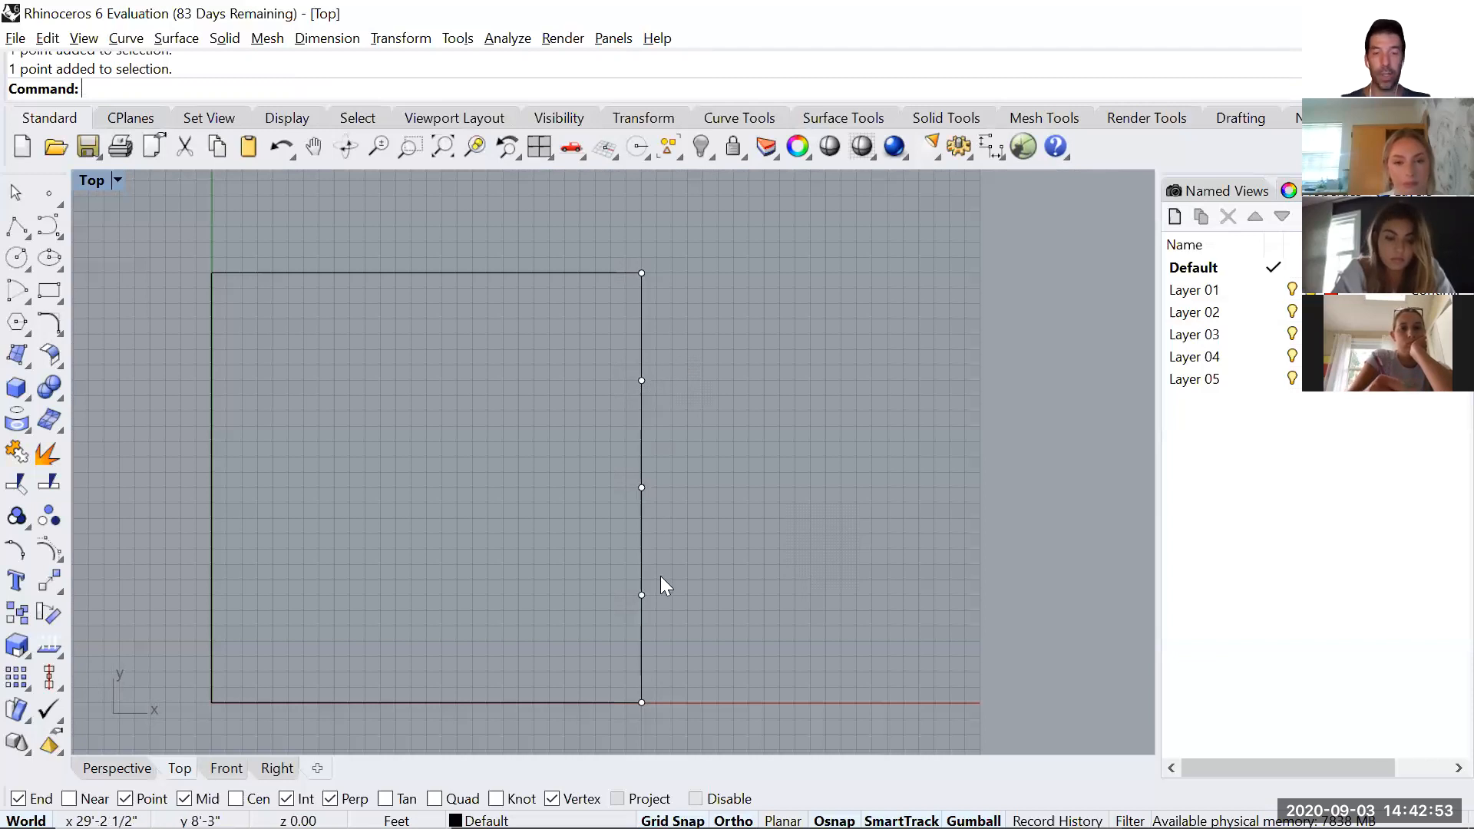
{"action": "type", "text": "Line"}
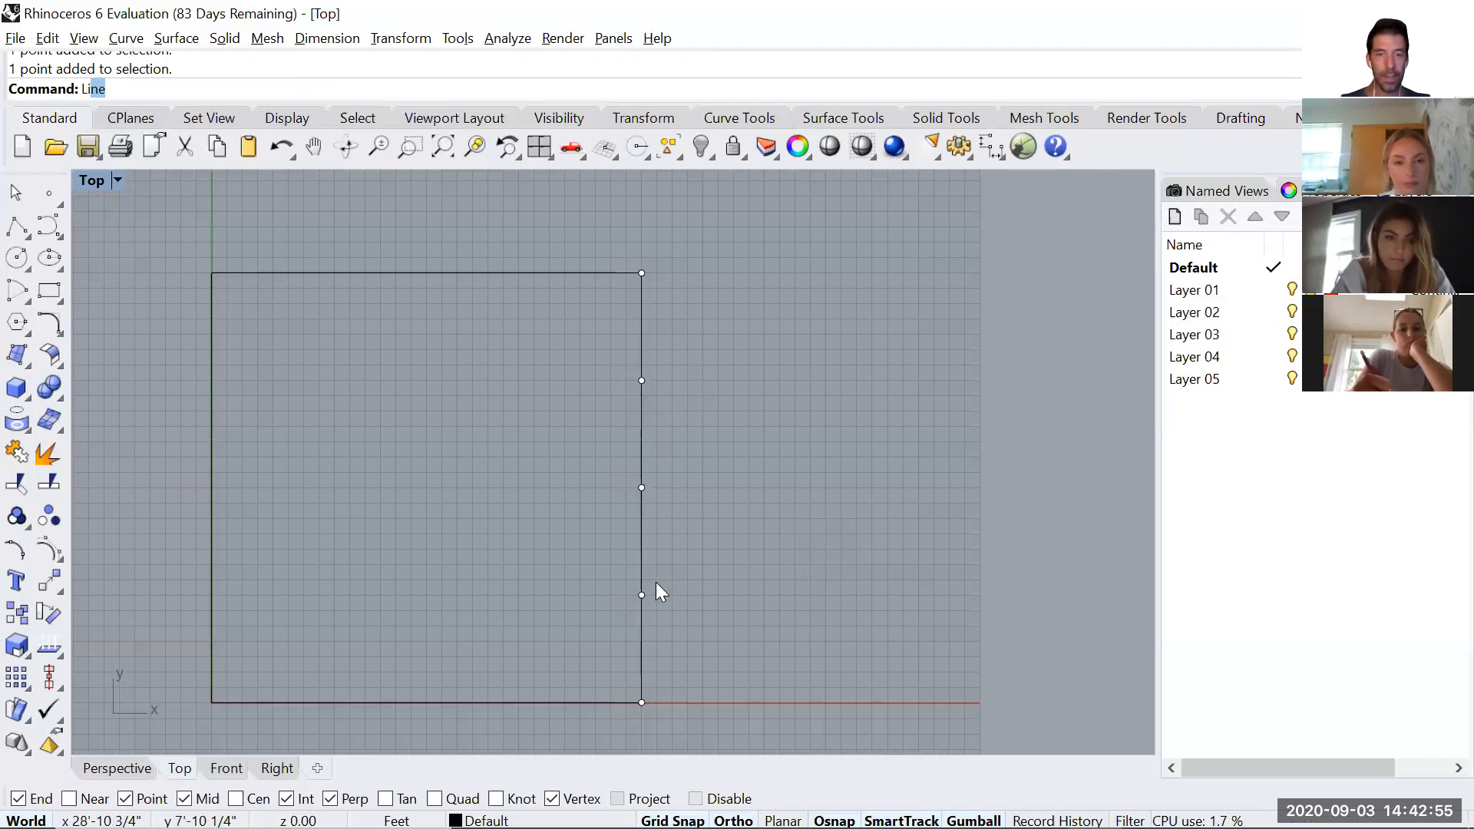
{"action": "key", "text": "Return"}
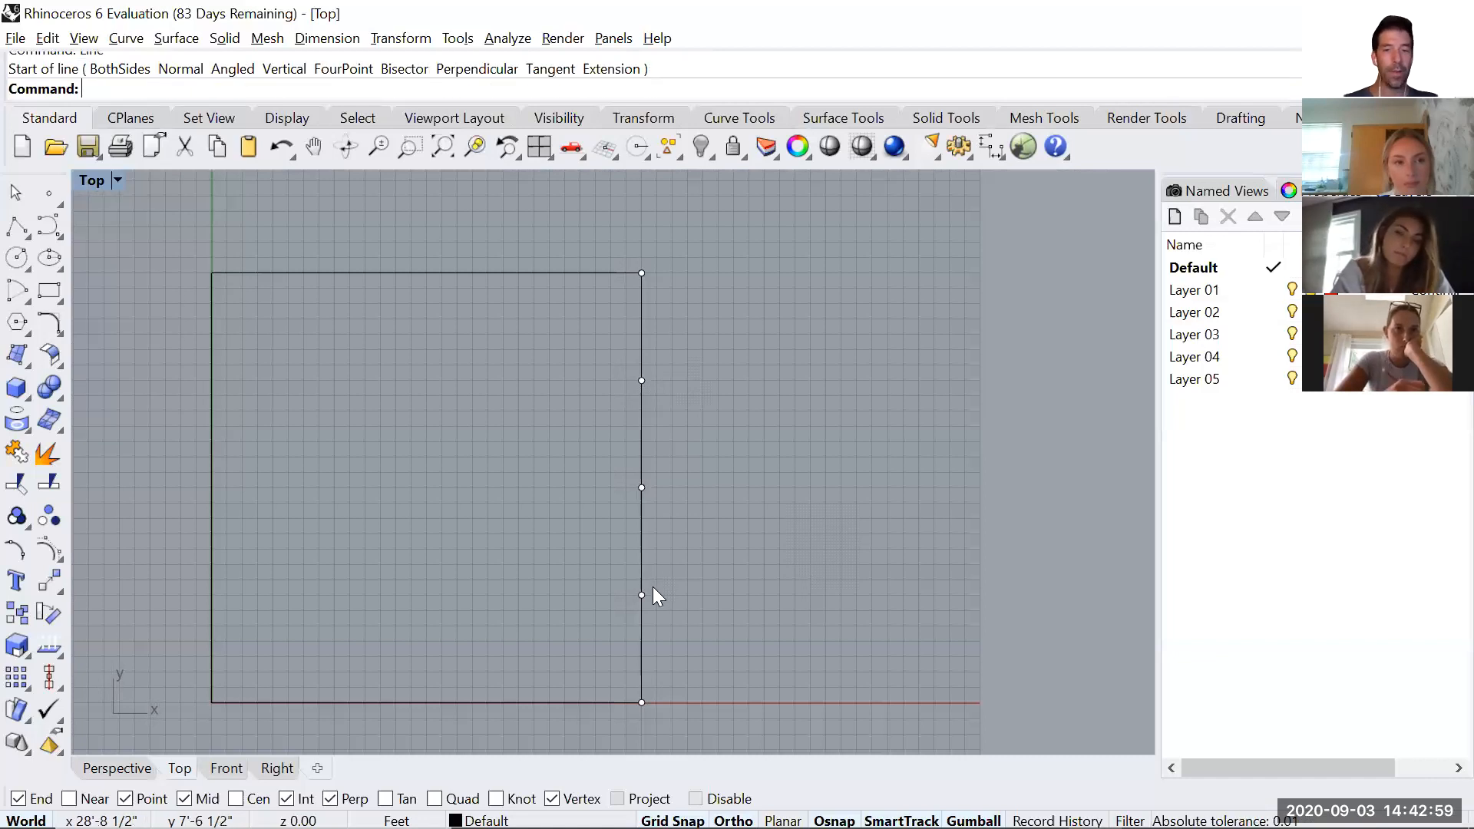
{"action": "key", "text": "Escape"}
Delete the three interior division points on the square's right edge and divide that edge into 8 segments.
{"action": "left_click_drag", "start_coordinate": [589, 339], "coordinate": [709, 651]}
{"action": "key", "text": "Delete"}
{"action": "type", "text": "Div"}
{"action": "key", "text": "Return"}
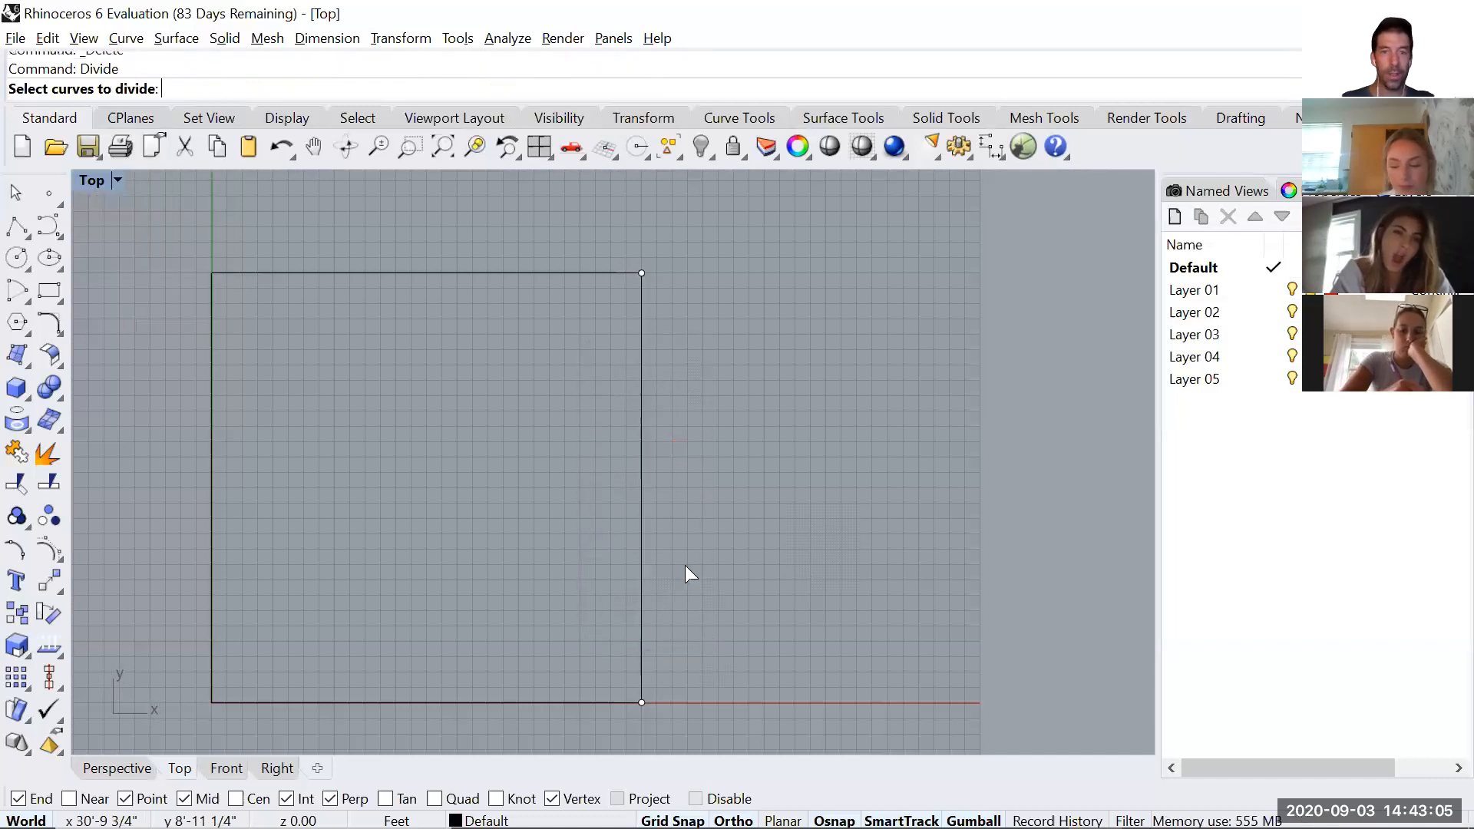
{"action": "left_click", "coordinate": [642, 577]}
{"action": "type", "text": "8"}
{"action": "key", "text": "Return"}
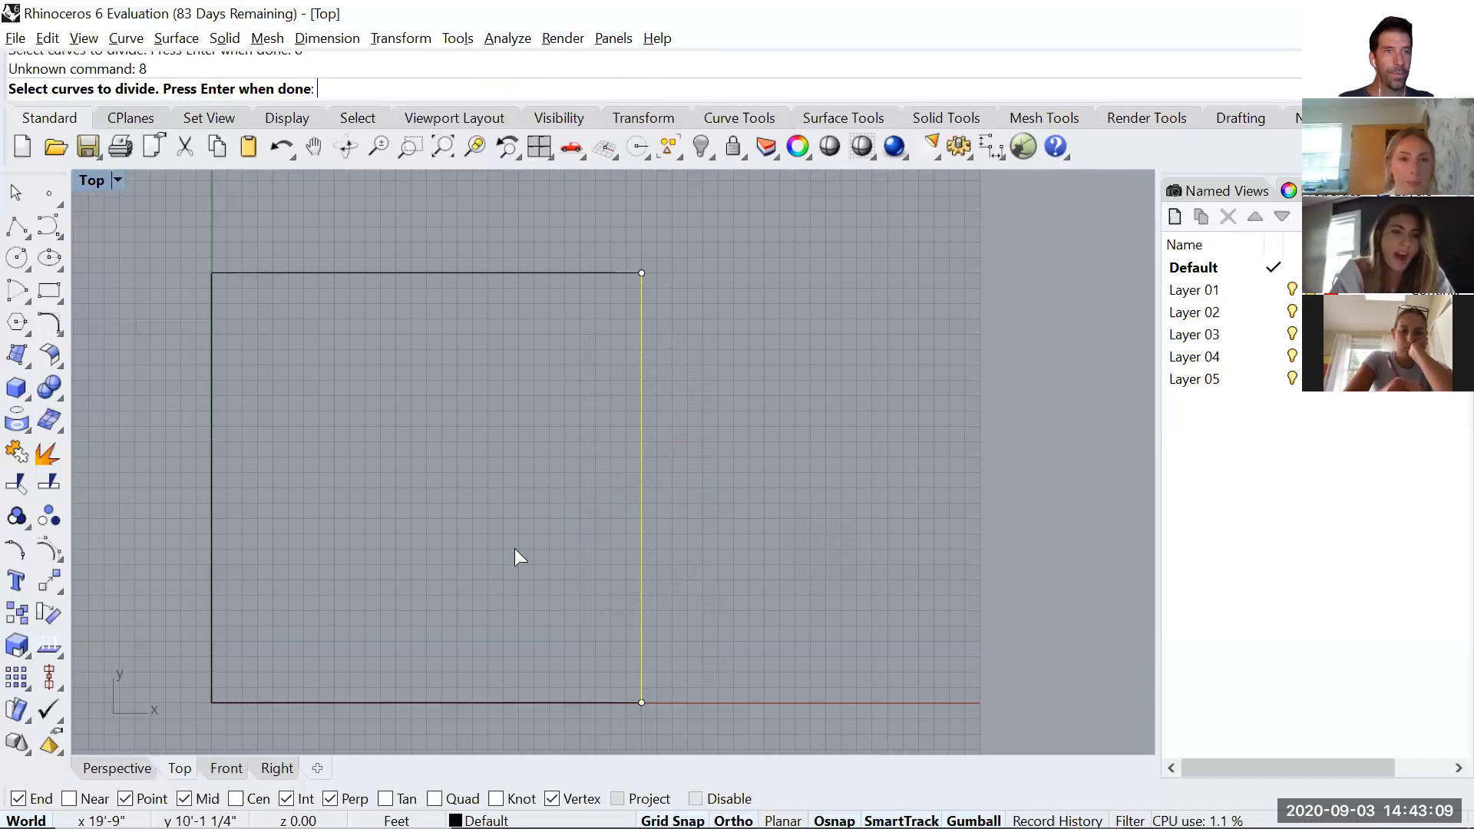
{"action": "key", "text": "Return"}
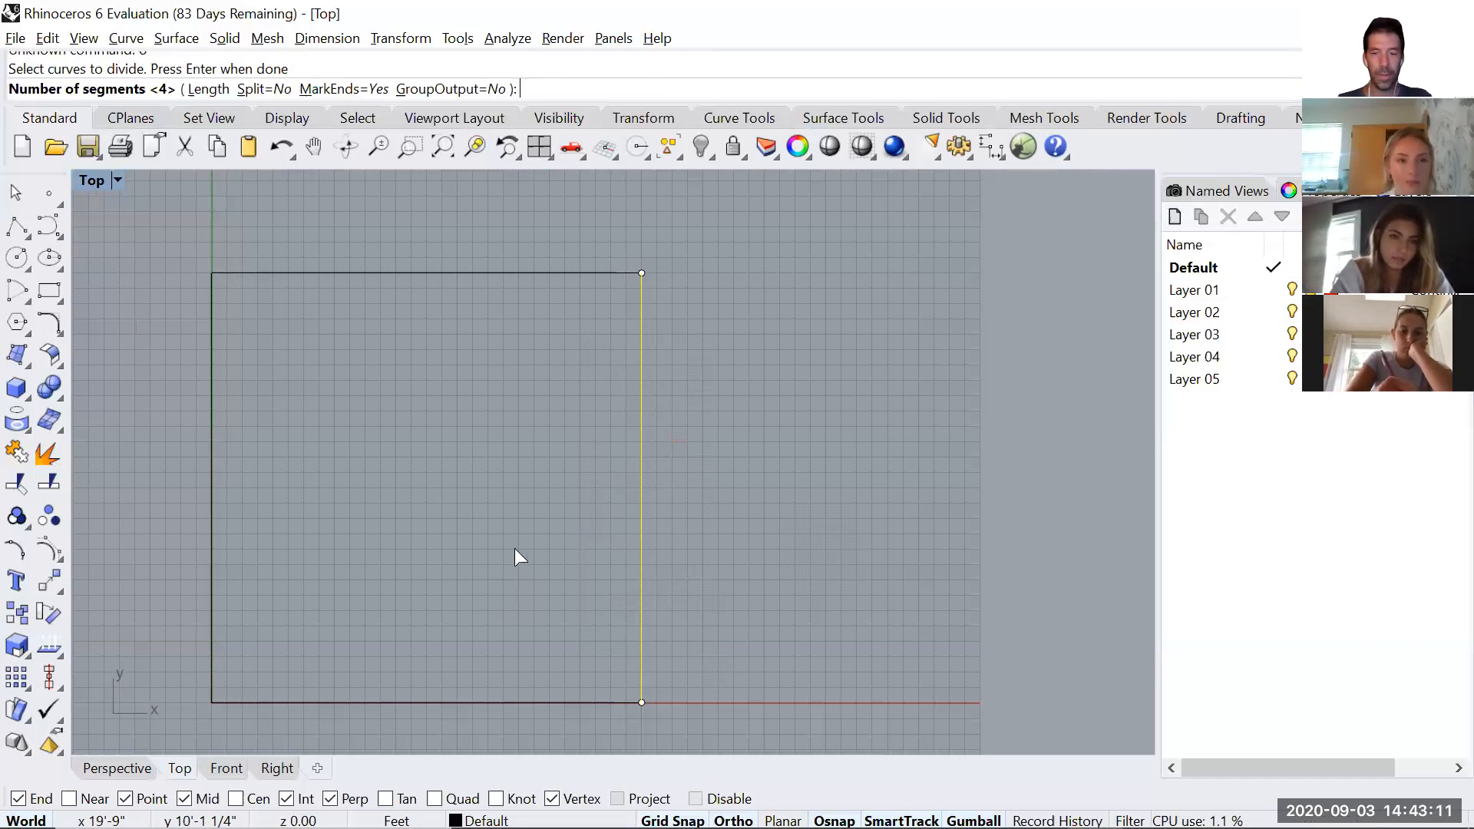
{"action": "type", "text": "8"}
{"action": "key", "text": "Return"}
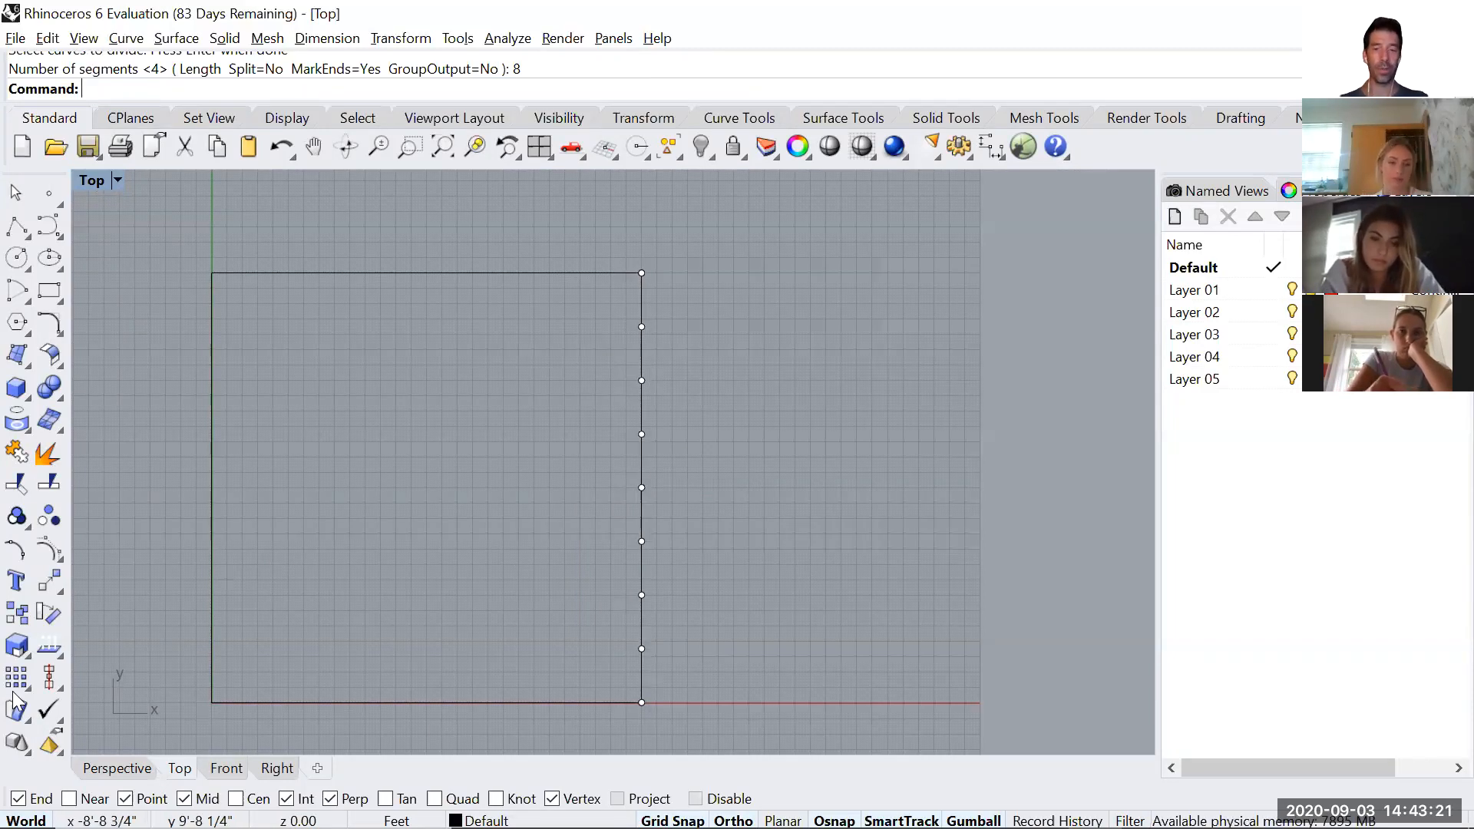
Enable the Near object snap and draw a 3' horizontal line outward from the lowest interior division point on the right edge.
{"action": "right_click_drag", "start_coordinate": [817, 565], "coordinate": [874, 493]}
{"action": "type", "text": "Line"}
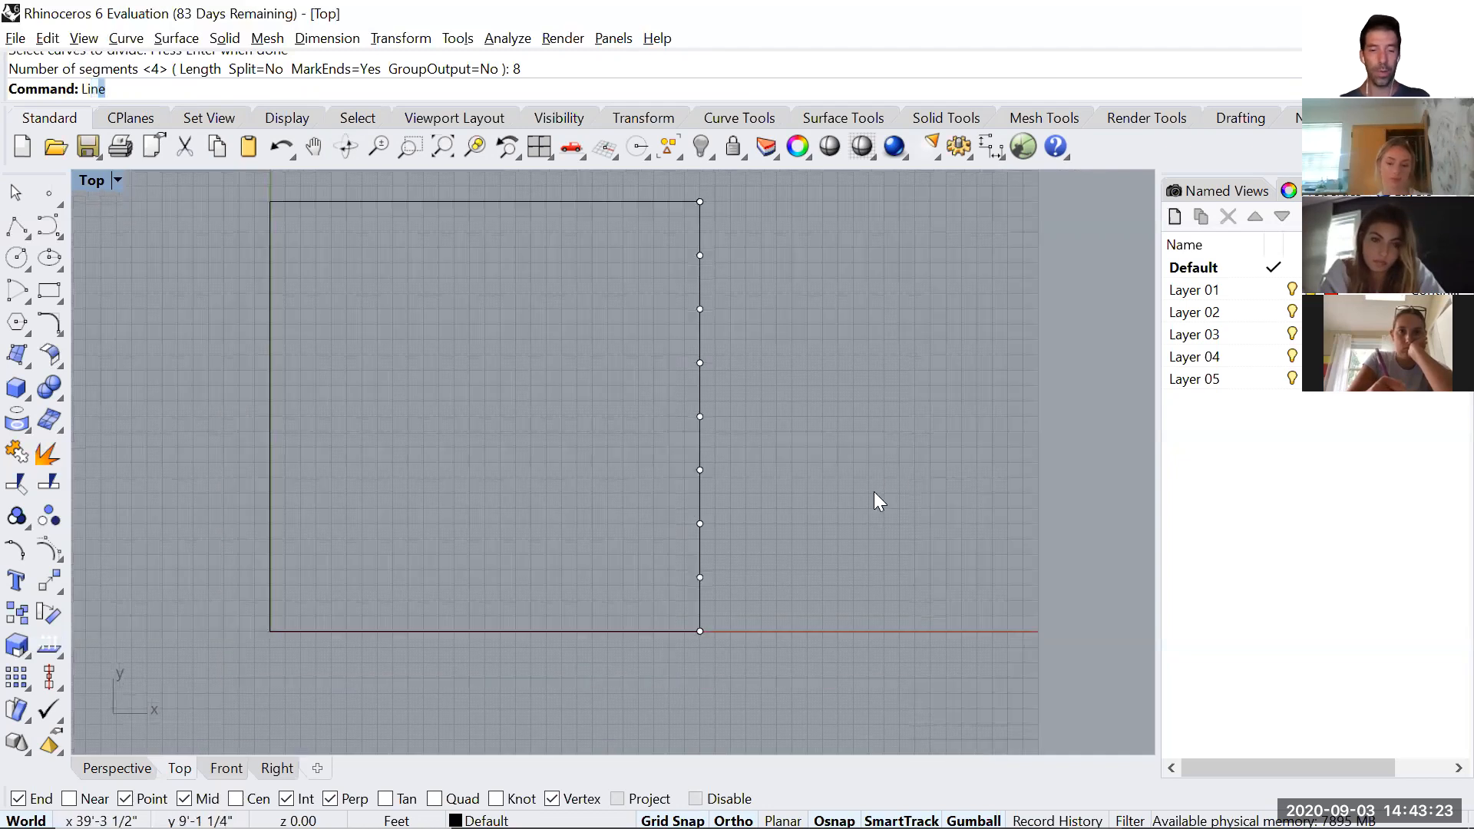
{"action": "key", "text": "Return"}
{"action": "scroll", "coordinate": [687, 584], "scroll_direction": "up", "scroll_amount": 2}
{"action": "scroll", "coordinate": [691, 584], "scroll_direction": "up", "scroll_amount": 2}
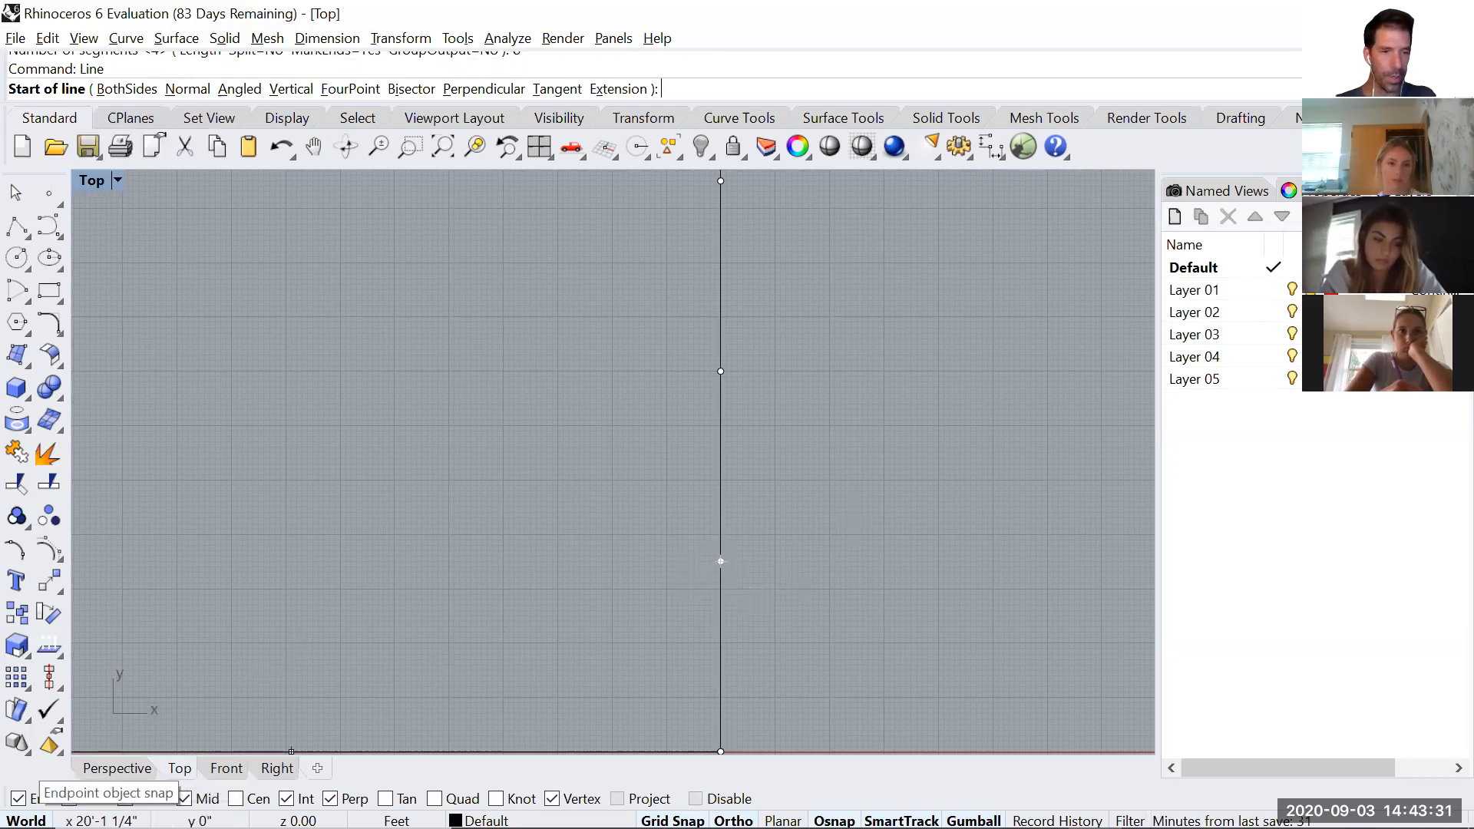
{"action": "left_click", "coordinate": [69, 798]}
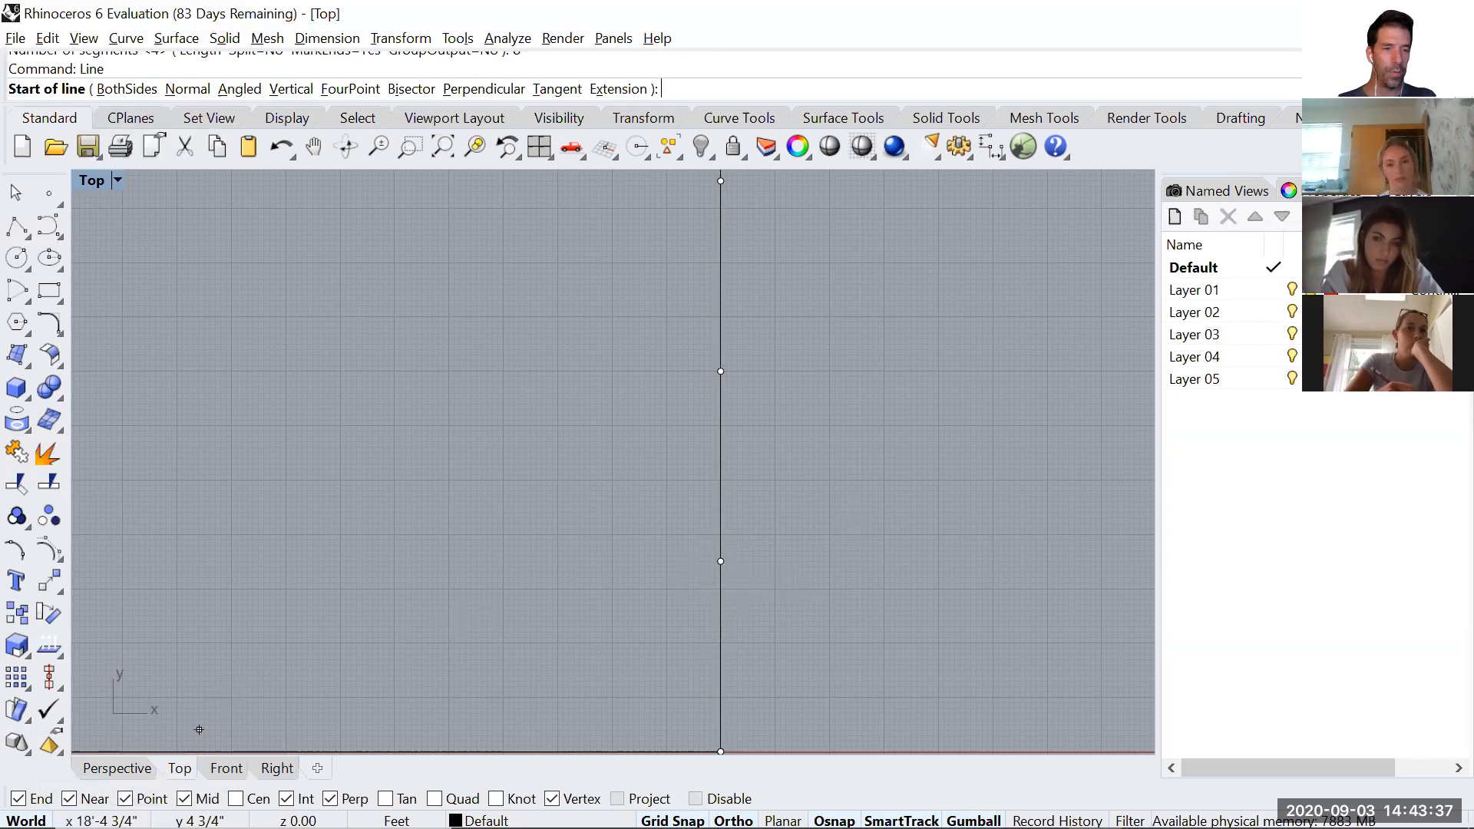
{"action": "left_click", "coordinate": [719, 562]}
{"action": "scroll", "coordinate": [860, 561], "scroll_direction": "down", "scroll_amount": 3}
{"action": "right_click_drag", "start_coordinate": [860, 561], "coordinate": [828, 586]}
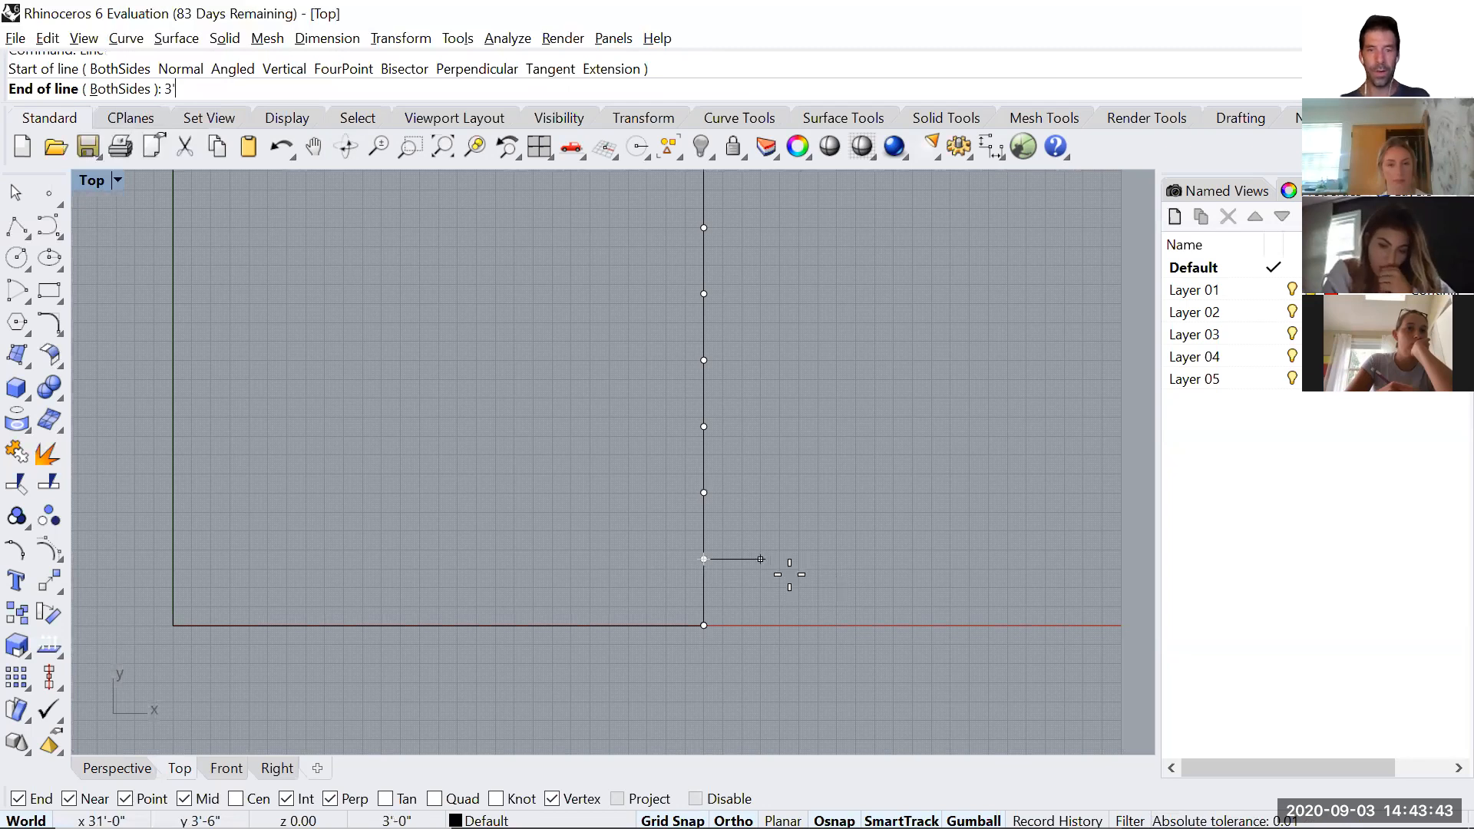
{"action": "type", "text": "3'"}
{"action": "key", "text": "Return"}
{"action": "left_click", "coordinate": [800, 597]}
{"action": "scroll", "coordinate": [733, 566], "scroll_direction": "up", "scroll_amount": 3}
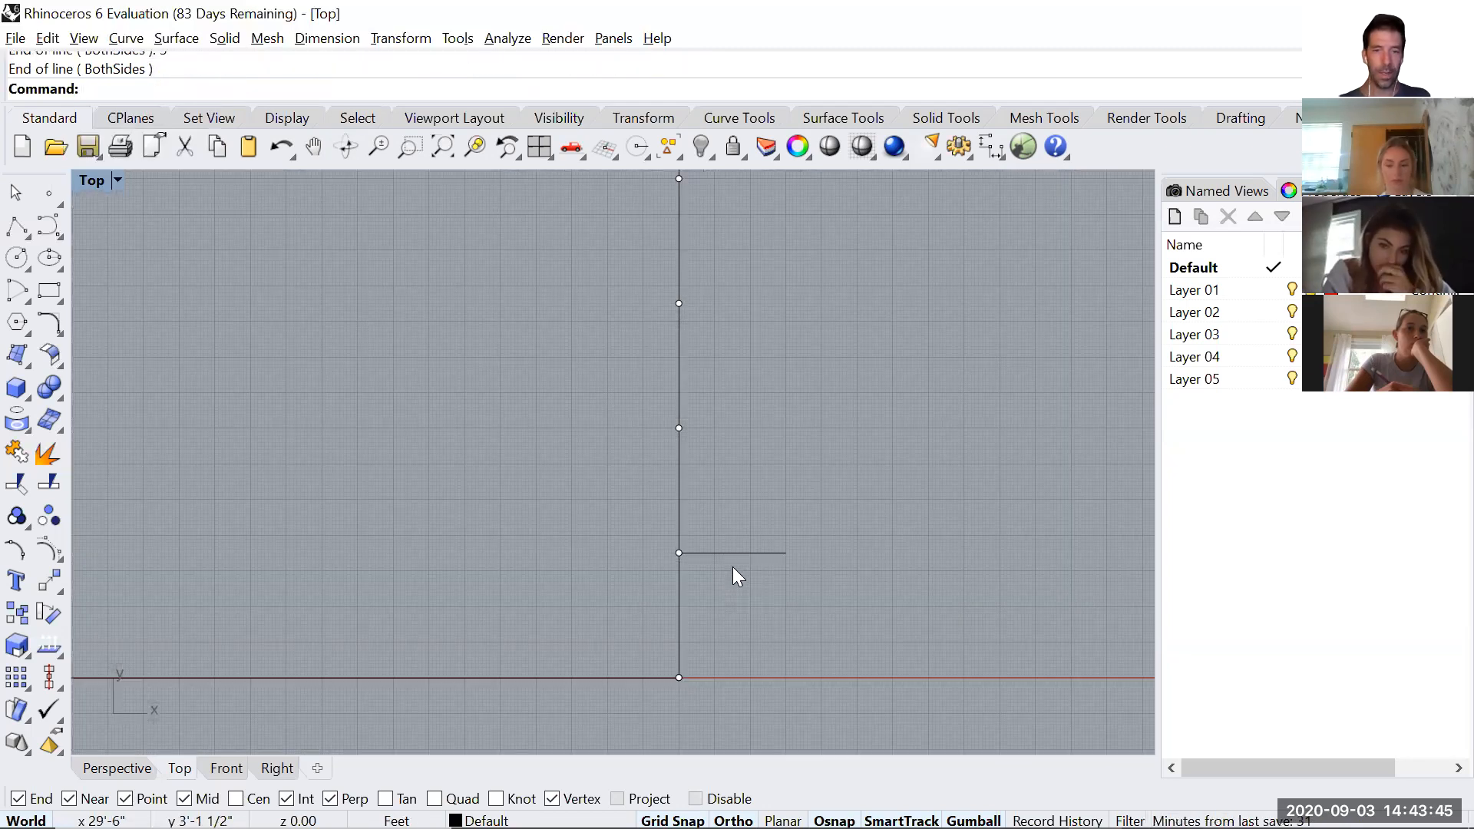
Draw two diagonal lines linking the 3' line's outer end to the square's lower-right corner and to the second interior division point.
{"action": "scroll", "coordinate": [745, 572], "scroll_direction": "down", "scroll_amount": 2}
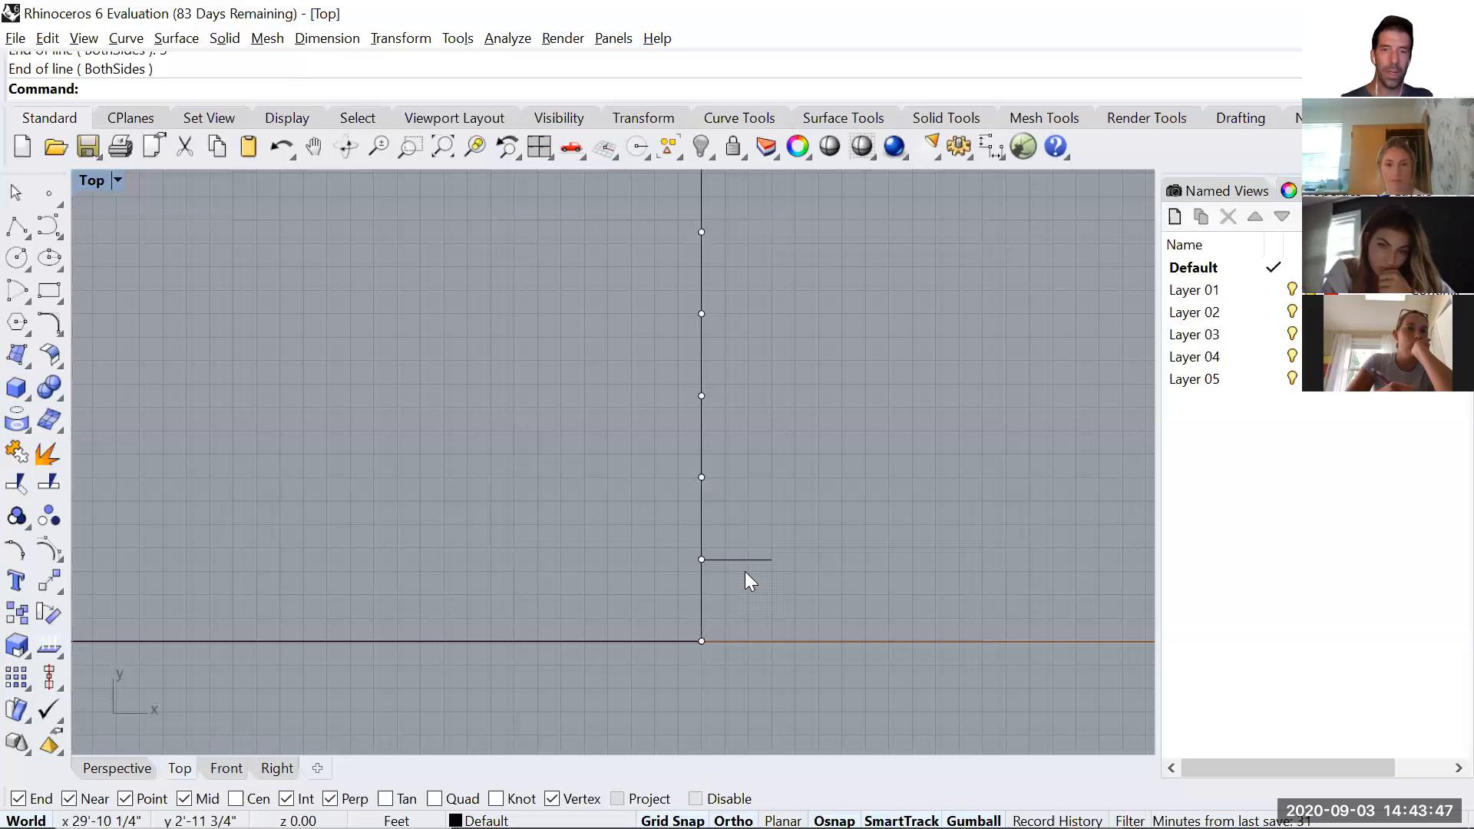
{"action": "type", "text": "Line"}
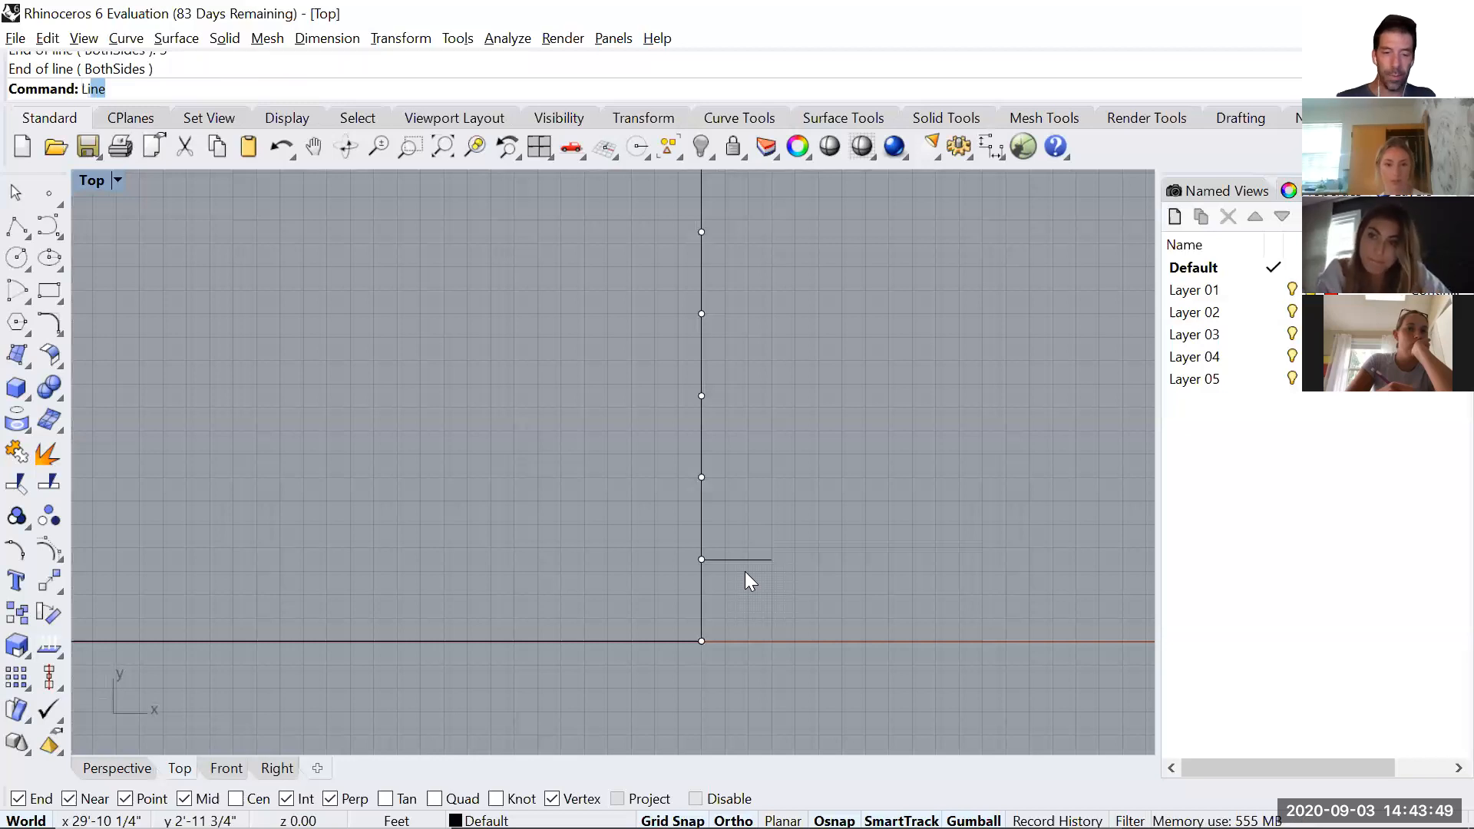
{"action": "key", "text": "Return"}
{"action": "left_click", "coordinate": [702, 641]}
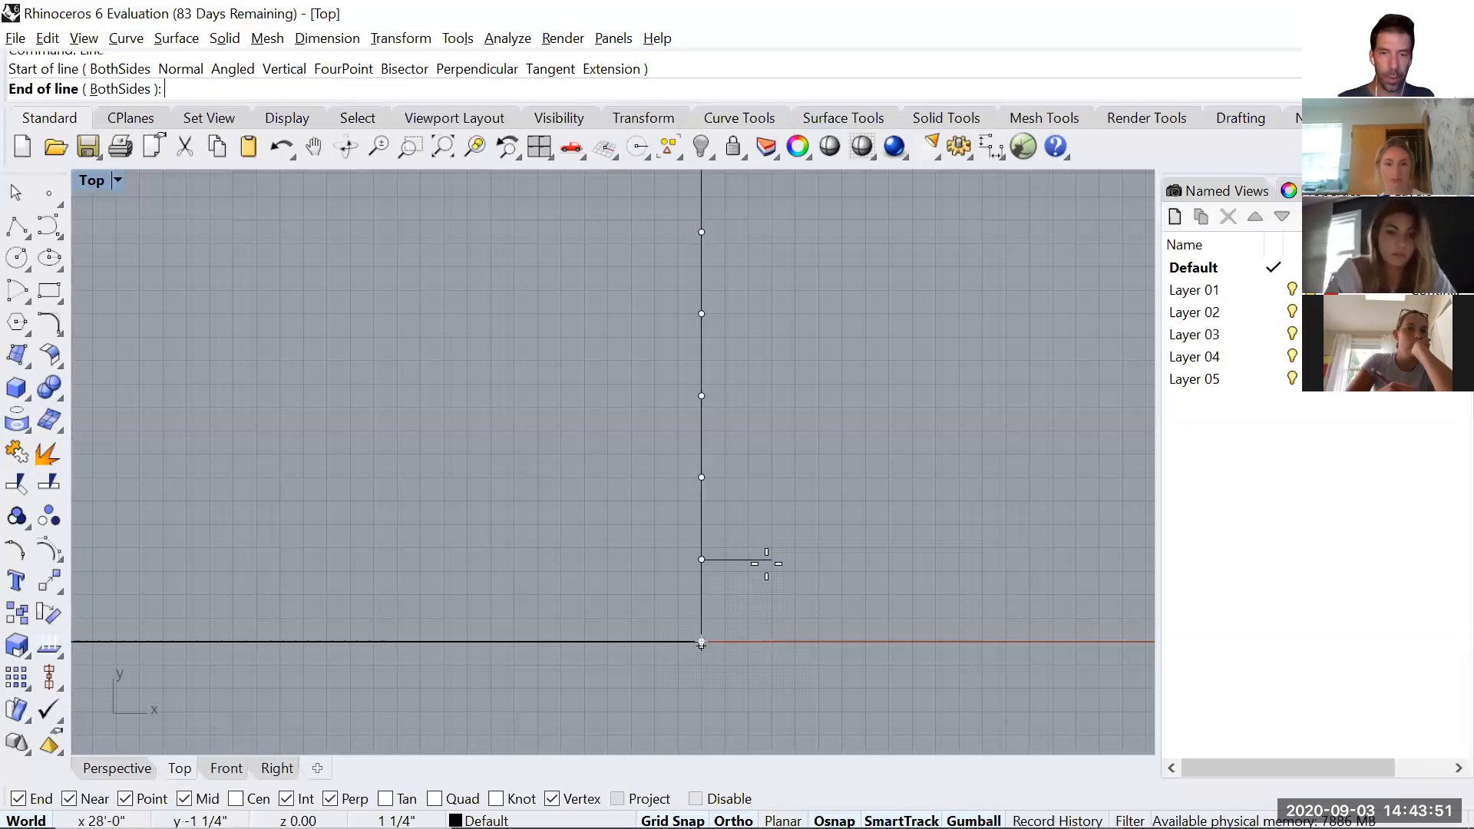
{"action": "left_click", "coordinate": [771, 560]}
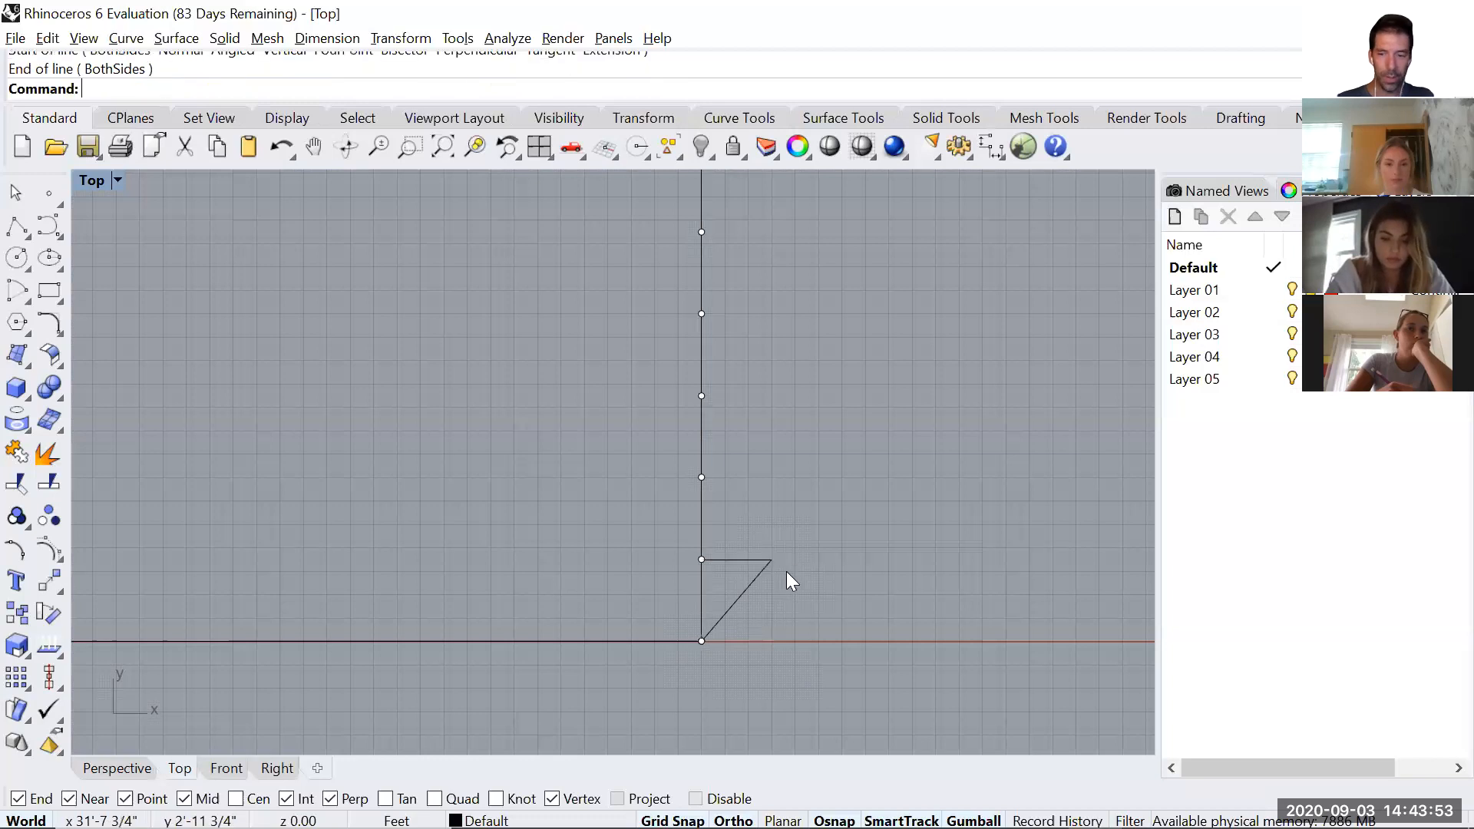
{"action": "key", "text": "Return"}
{"action": "left_click", "coordinate": [781, 560]}
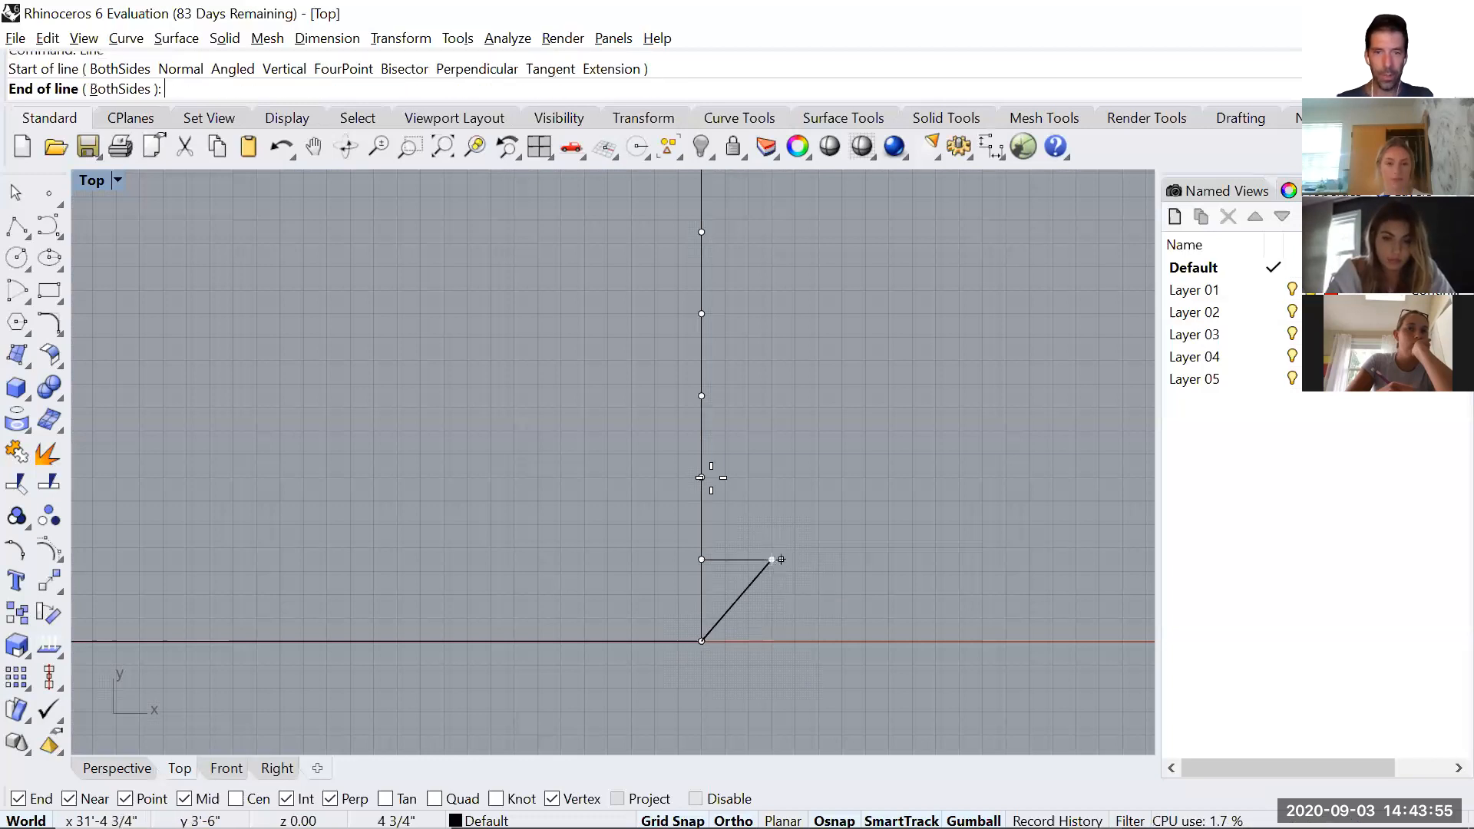
{"action": "left_click", "coordinate": [701, 477]}
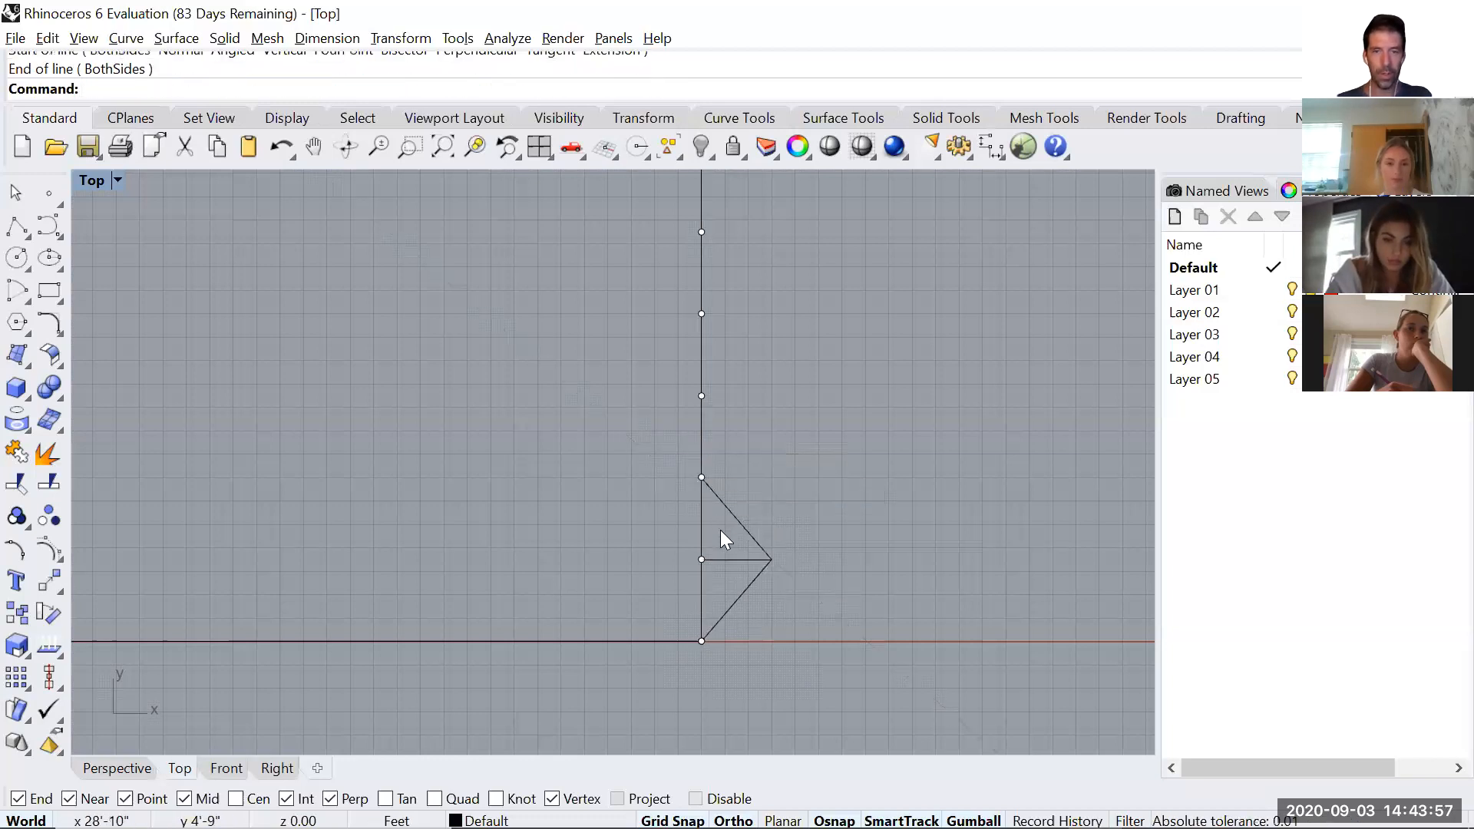
Copy the two diagonals from the square's lower-right corner to the second interior division point on the right edge.
{"action": "left_click", "coordinate": [740, 525]}
{"action": "left_click", "coordinate": [749, 585], "text": "shift"}
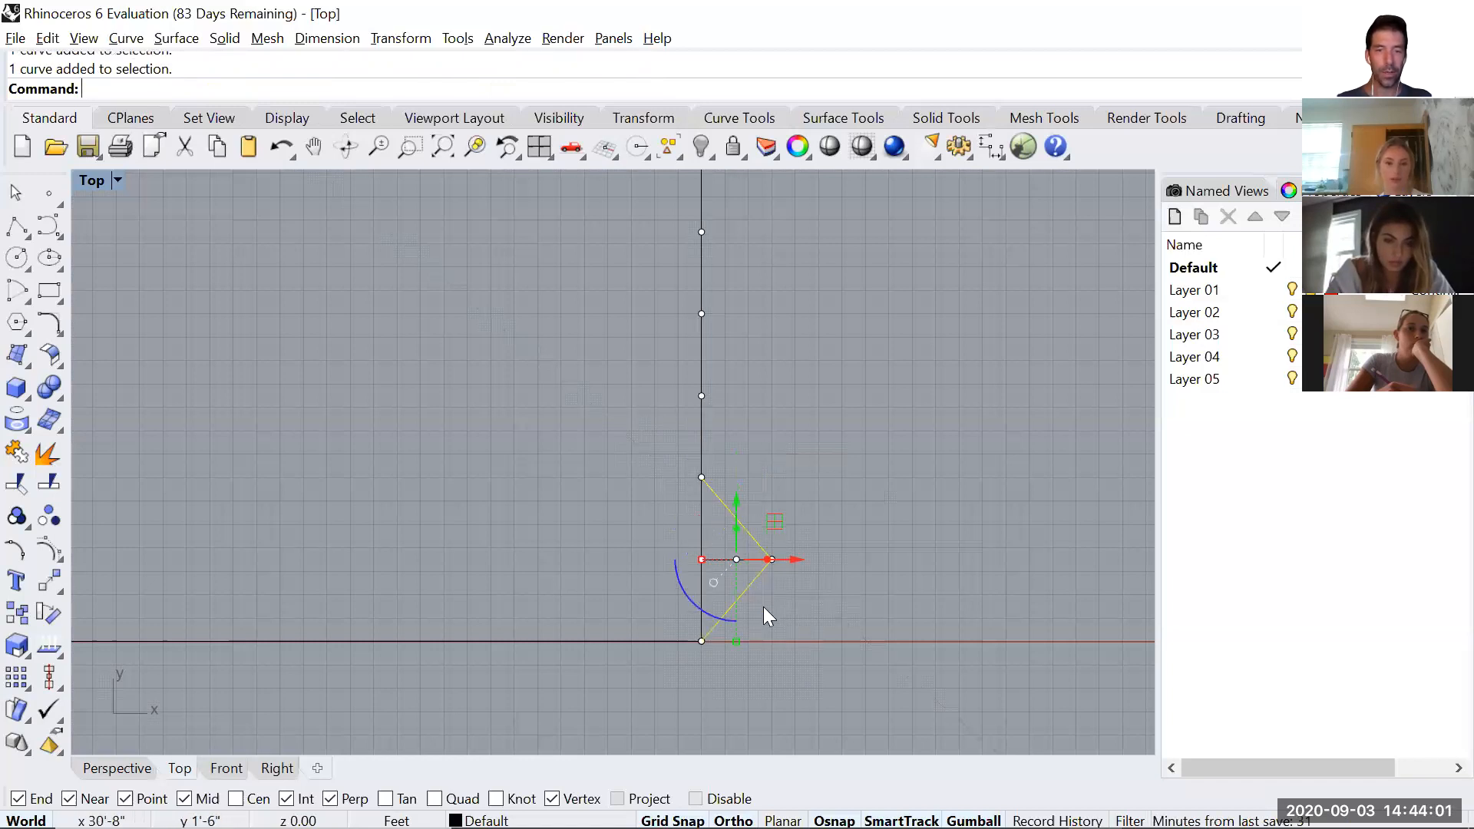
{"action": "left_click", "coordinate": [750, 534]}
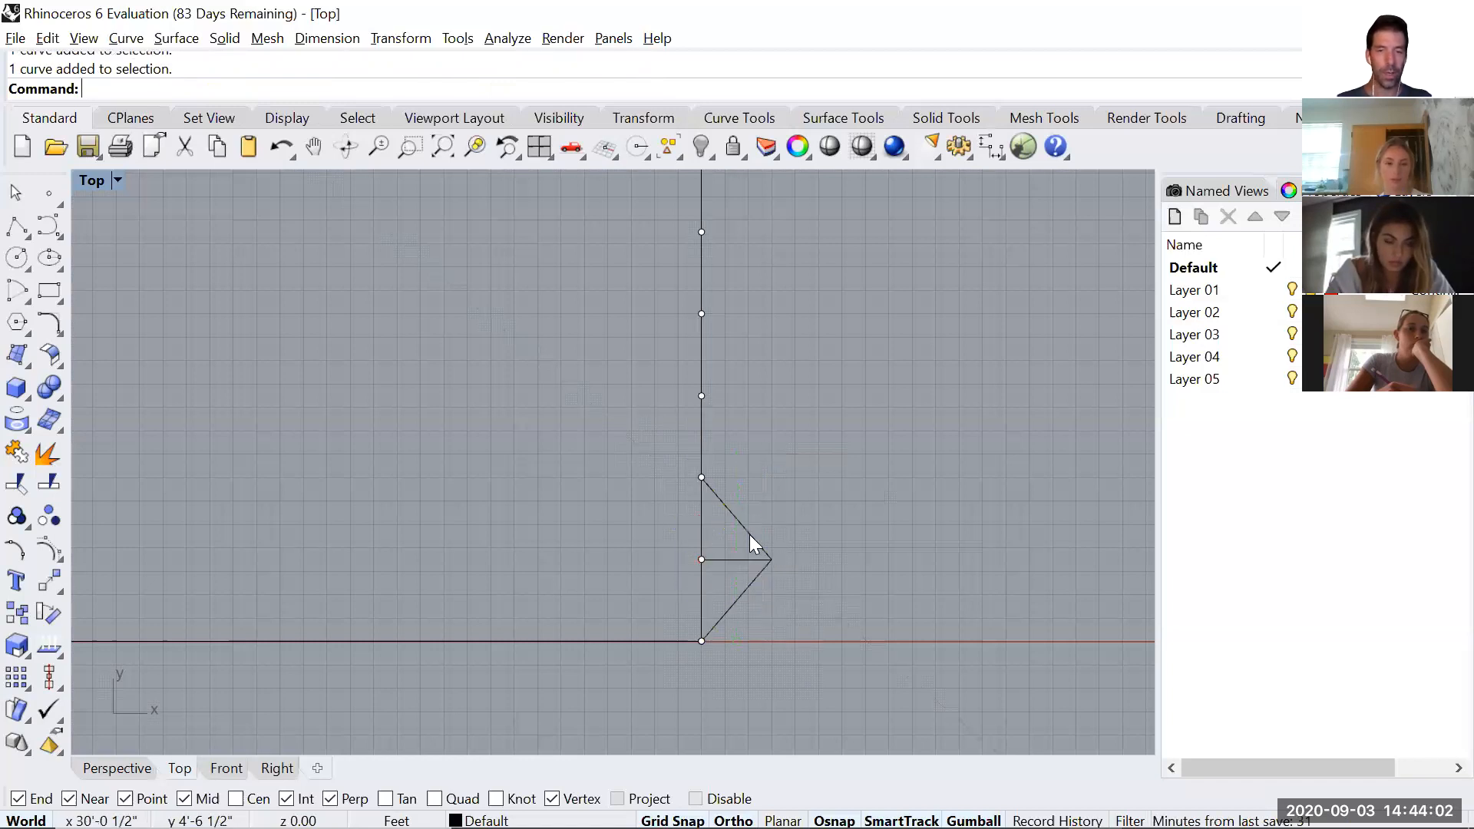
{"action": "left_click", "coordinate": [739, 596], "text": "shift"}
{"action": "type", "text": "C"}
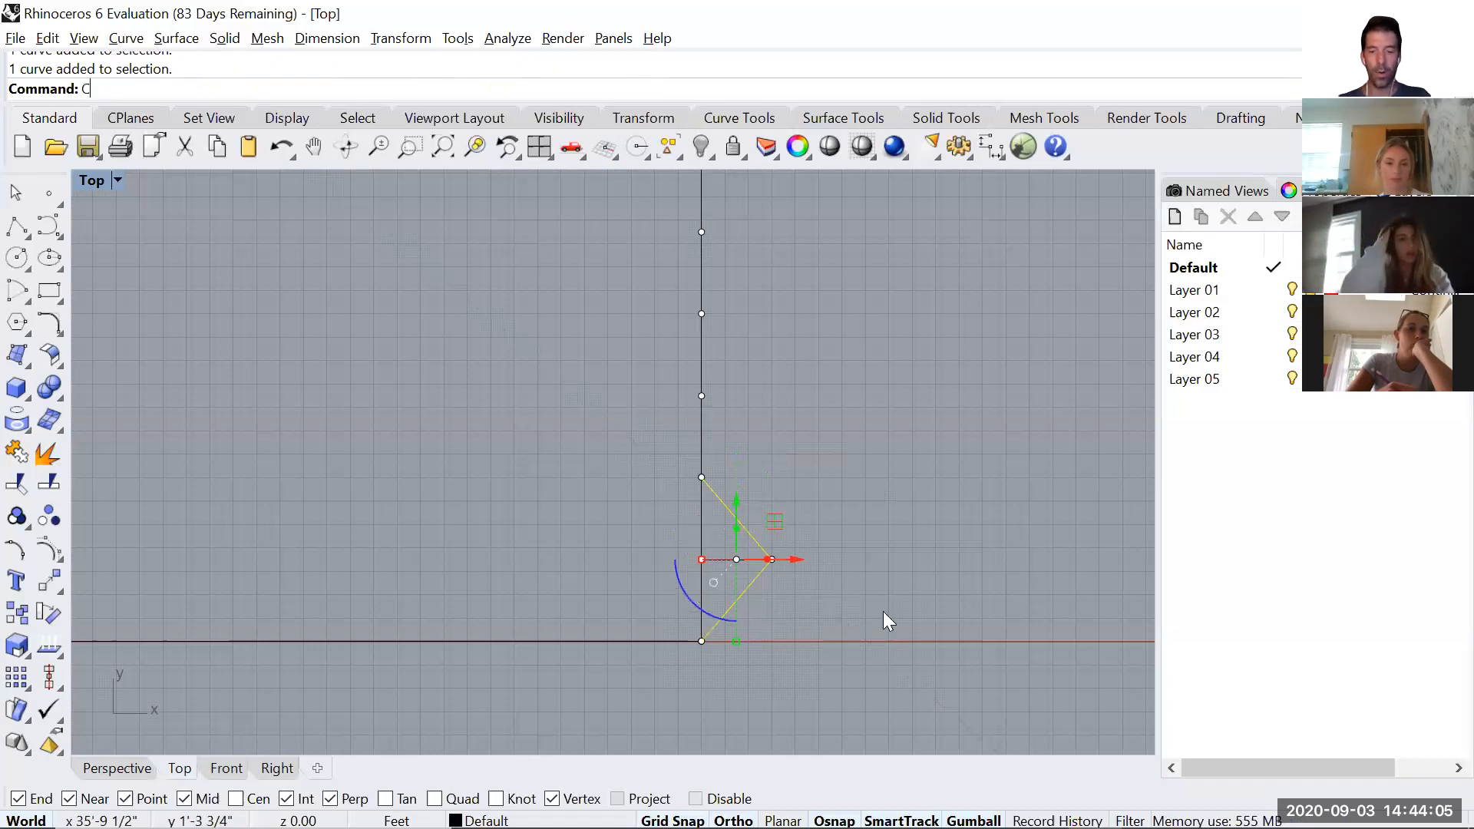
{"action": "type", "text": "opy"}
{"action": "key", "text": "Return"}
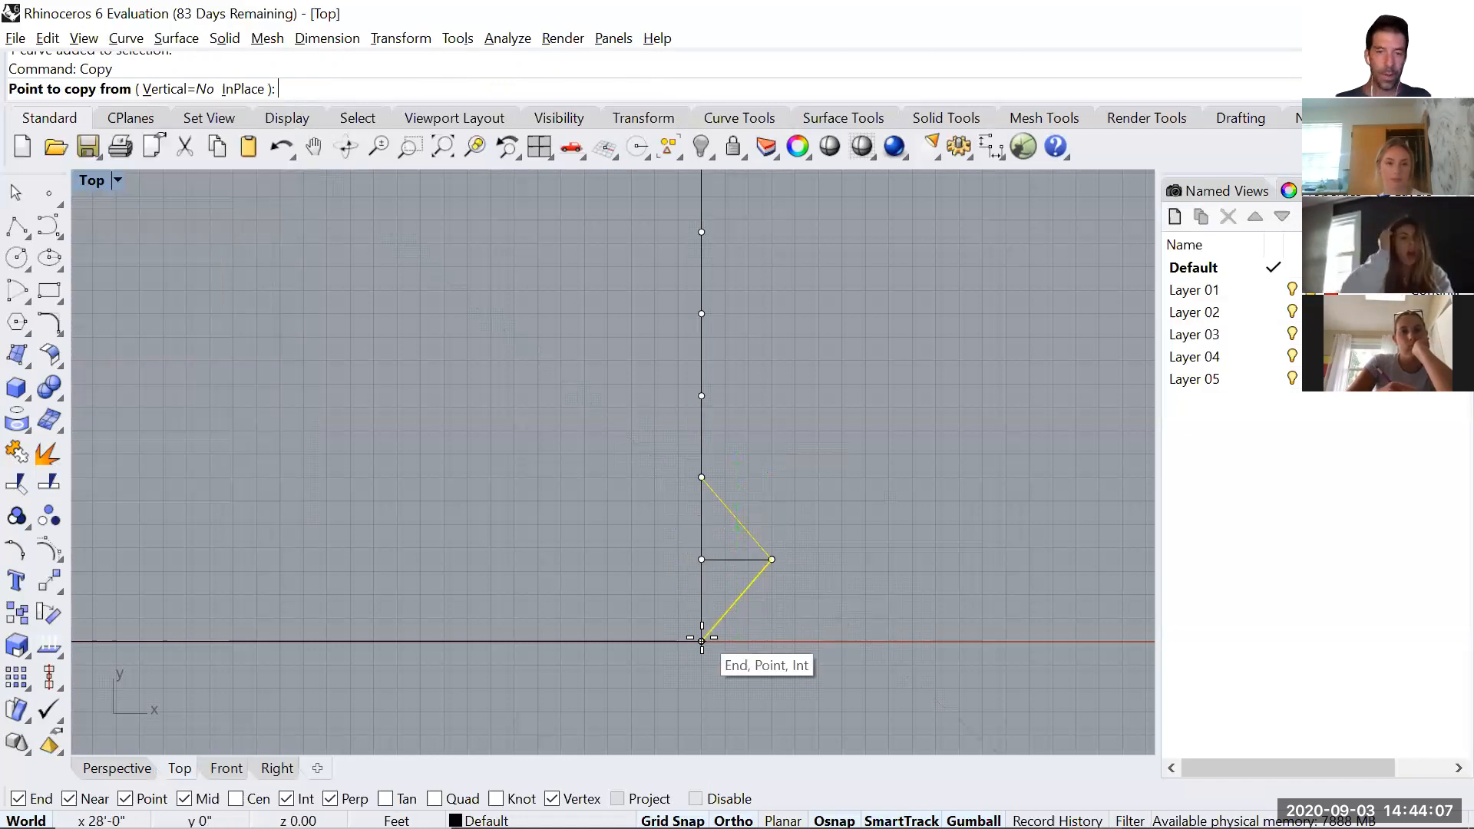
{"action": "left_click", "coordinate": [702, 641]}
{"action": "left_click", "coordinate": [701, 479]}
Place another copy of the two diagonals at the upper end of the first copy and finish copying.
{"action": "right_click_drag", "start_coordinate": [887, 434], "coordinate": [878, 589]}
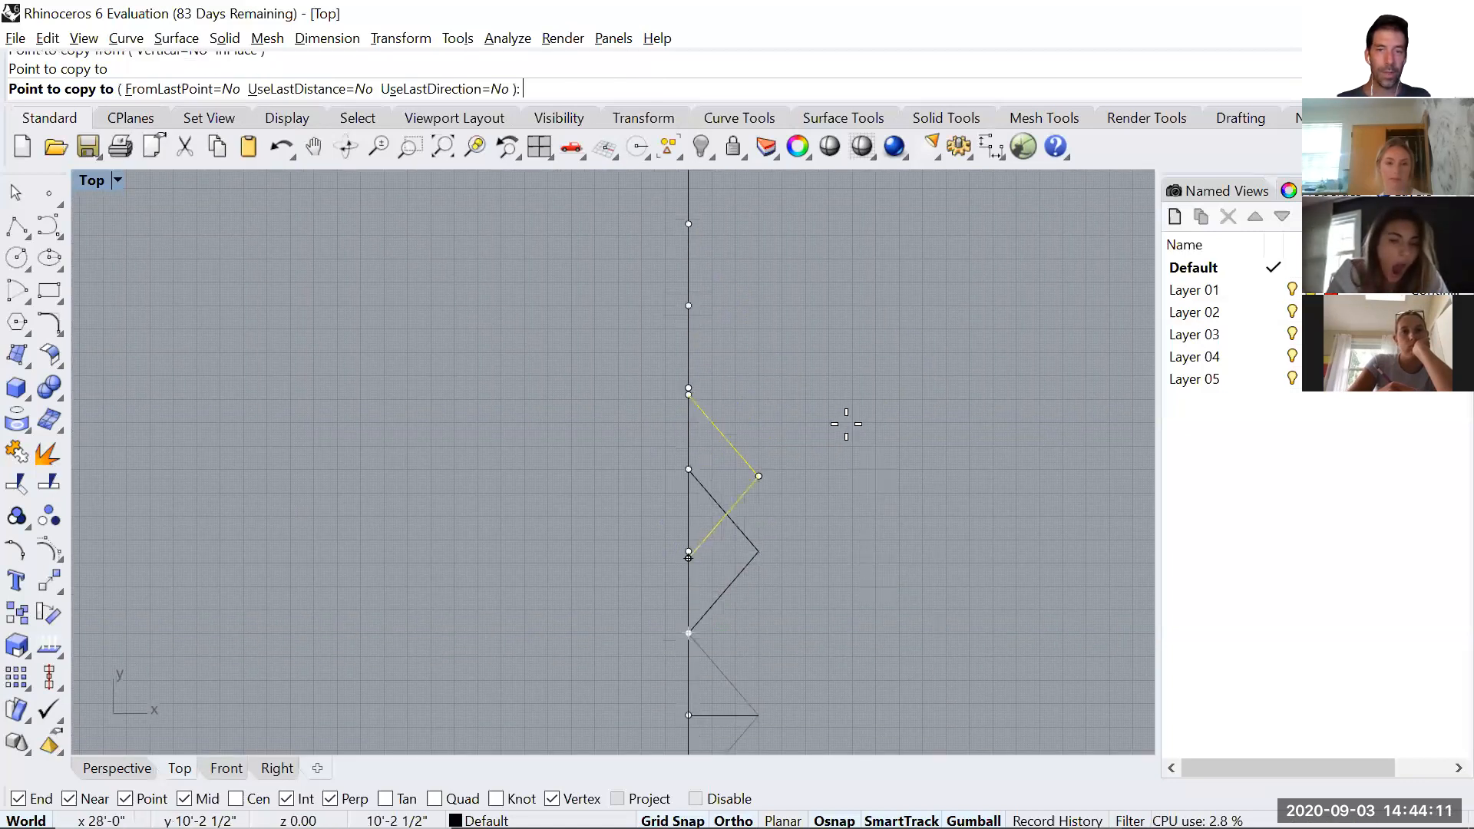
{"action": "right_click_drag", "start_coordinate": [928, 447], "coordinate": [881, 495]}
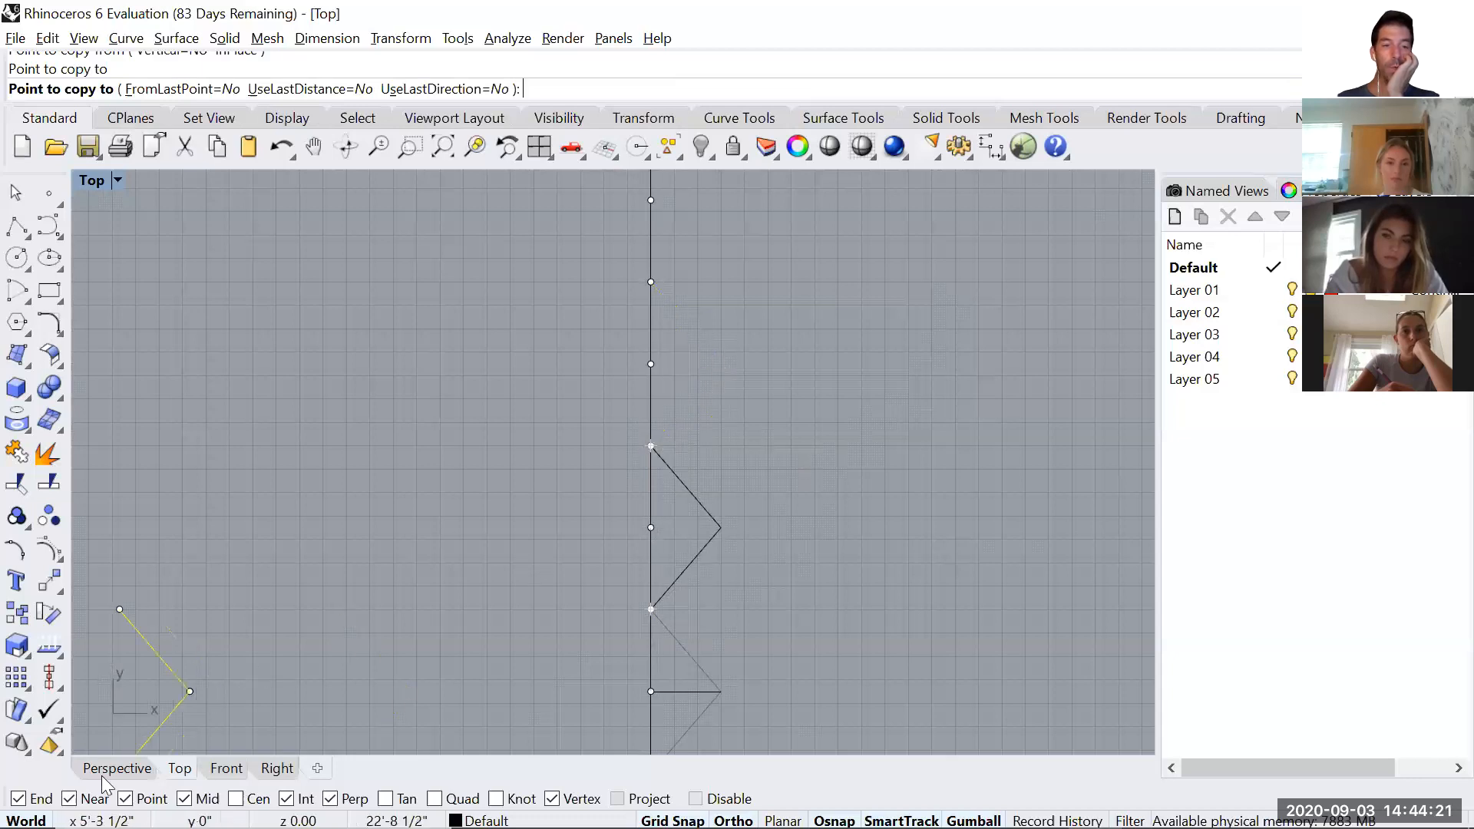
{"action": "scroll", "coordinate": [655, 424], "scroll_direction": "up", "scroll_amount": 5}
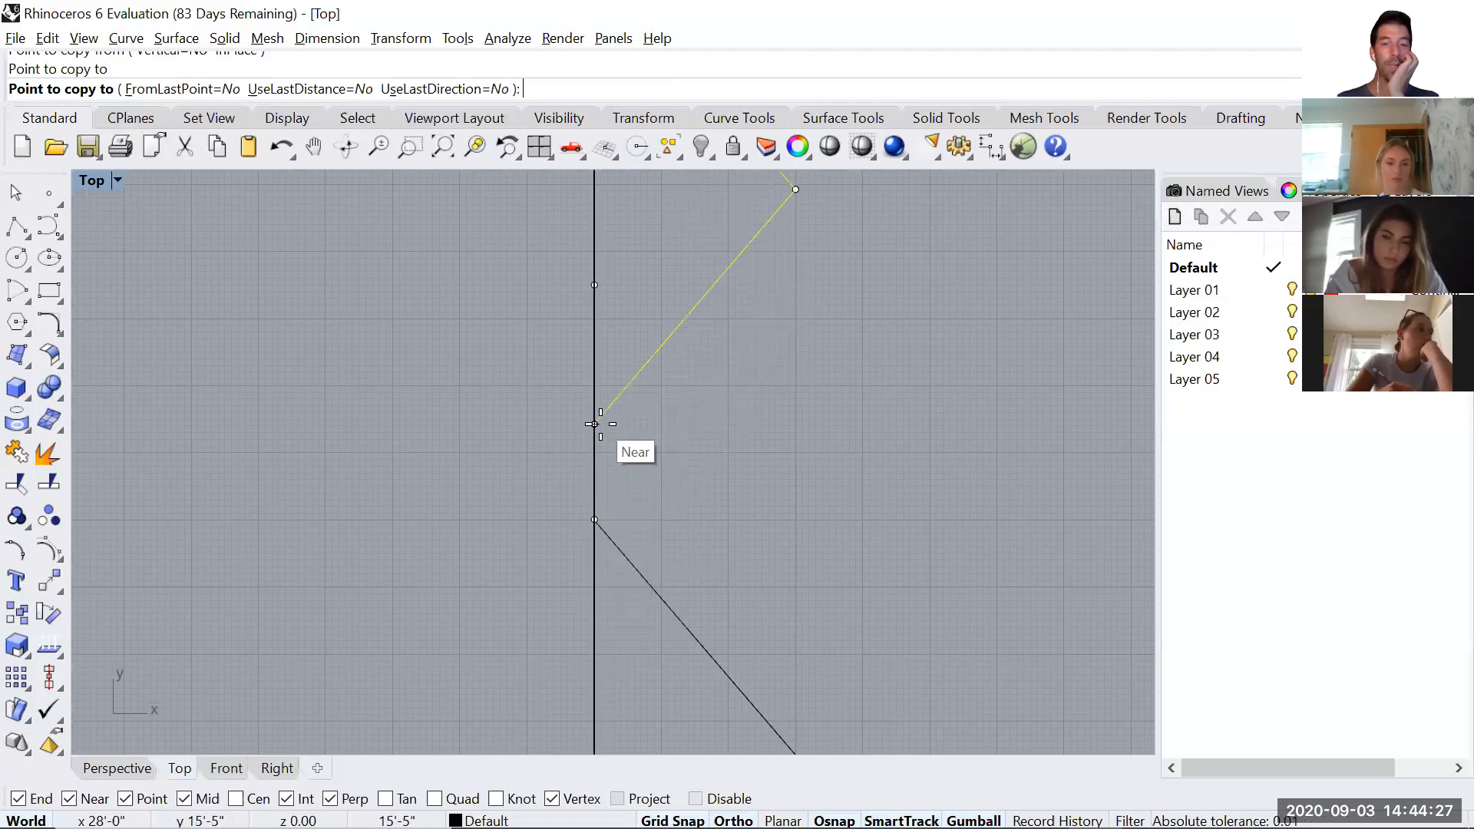
{"action": "left_click", "coordinate": [595, 520]}
{"action": "scroll", "coordinate": [832, 461], "scroll_direction": "down", "scroll_amount": 8}
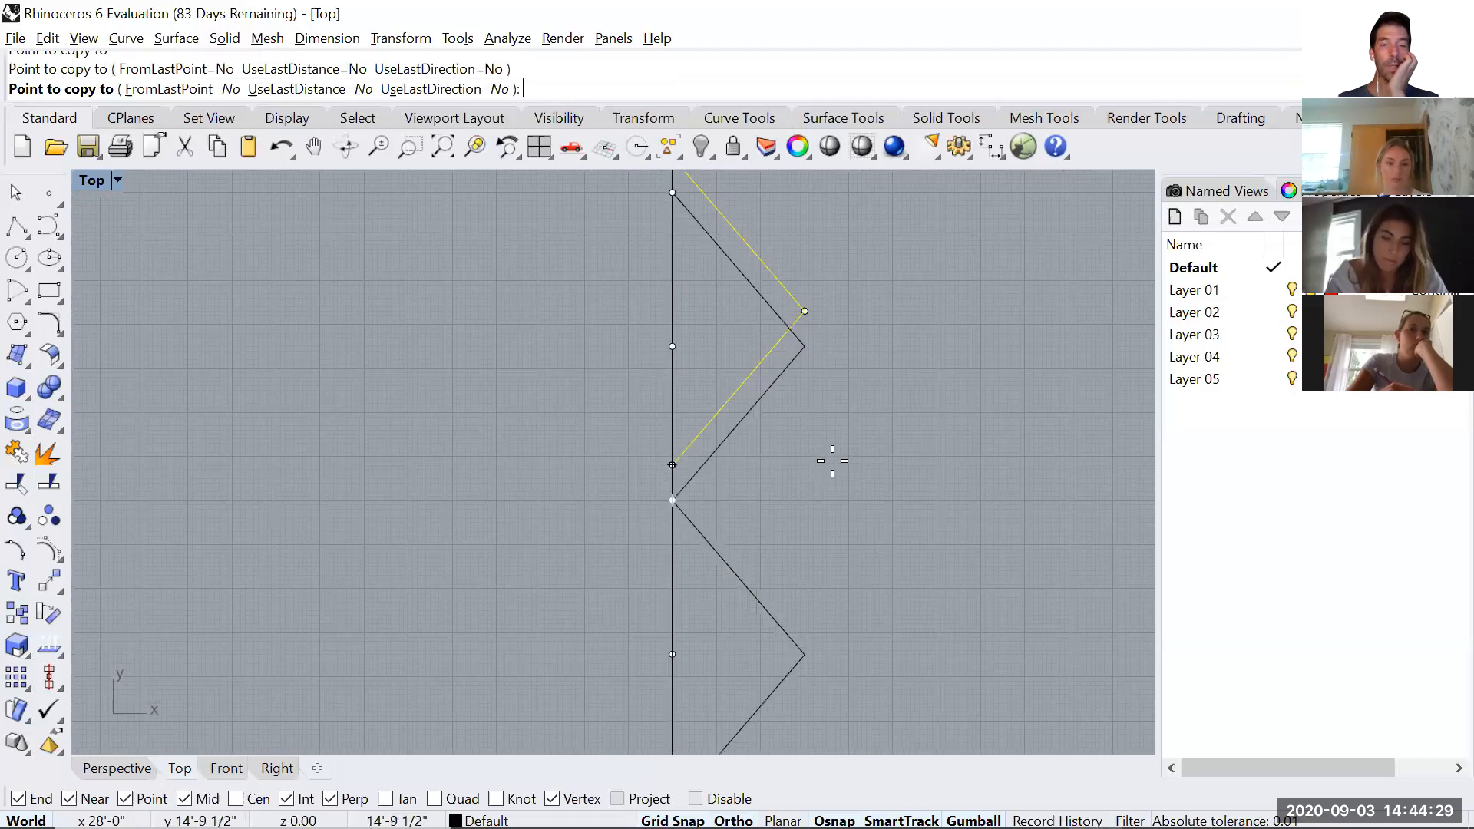
{"action": "key", "text": "Return"}
{"action": "key", "text": "Escape"}
Delete the square's straight right edge, all its division points and the 3' helper line, keeping the zigzag diagonals.
{"action": "scroll", "coordinate": [789, 430], "scroll_direction": "up", "scroll_amount": 3}
{"action": "left_click_drag", "start_coordinate": [797, 405], "coordinate": [771, 439]}
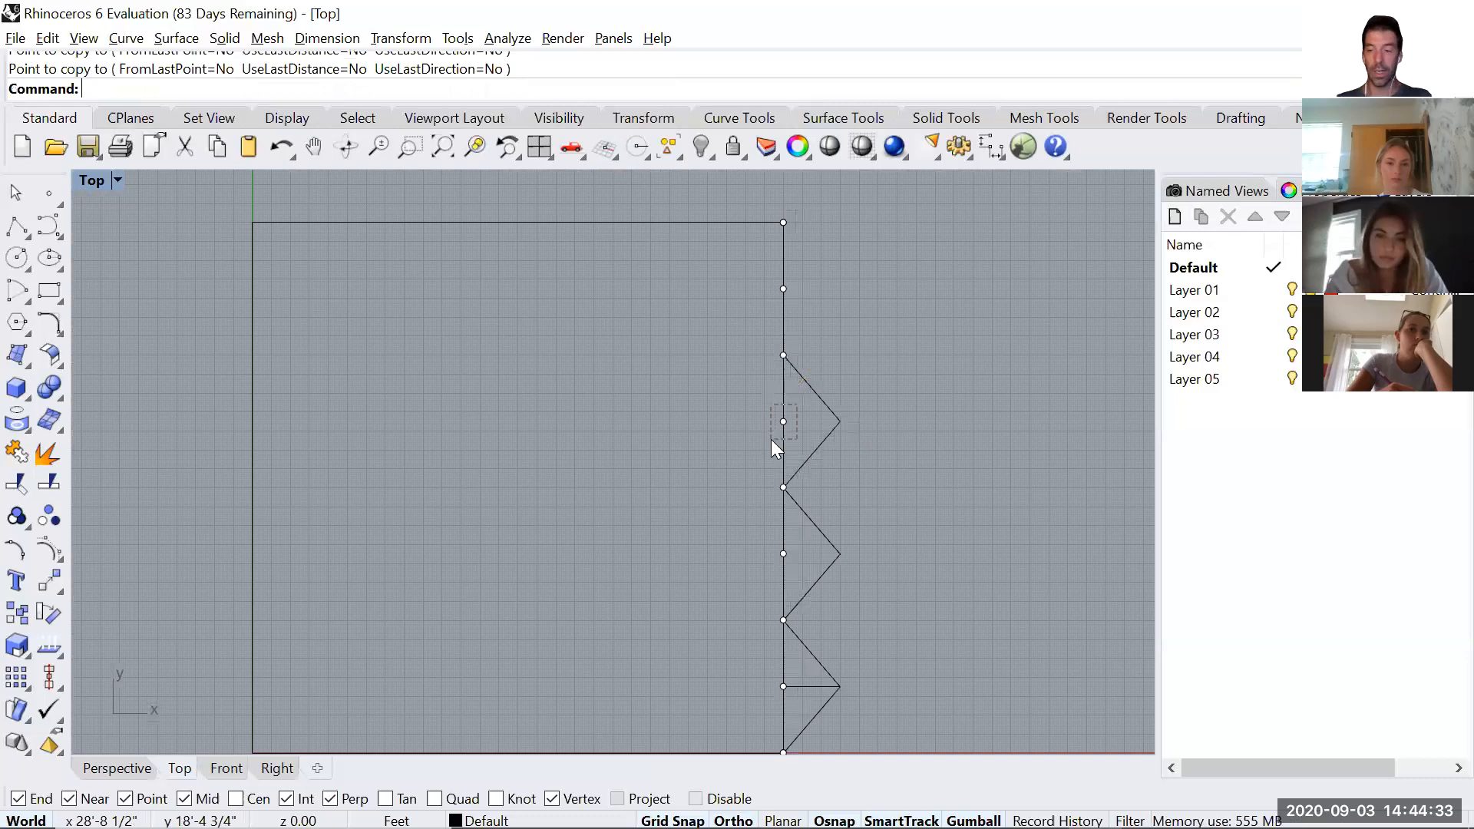
{"action": "key", "text": "Delete"}
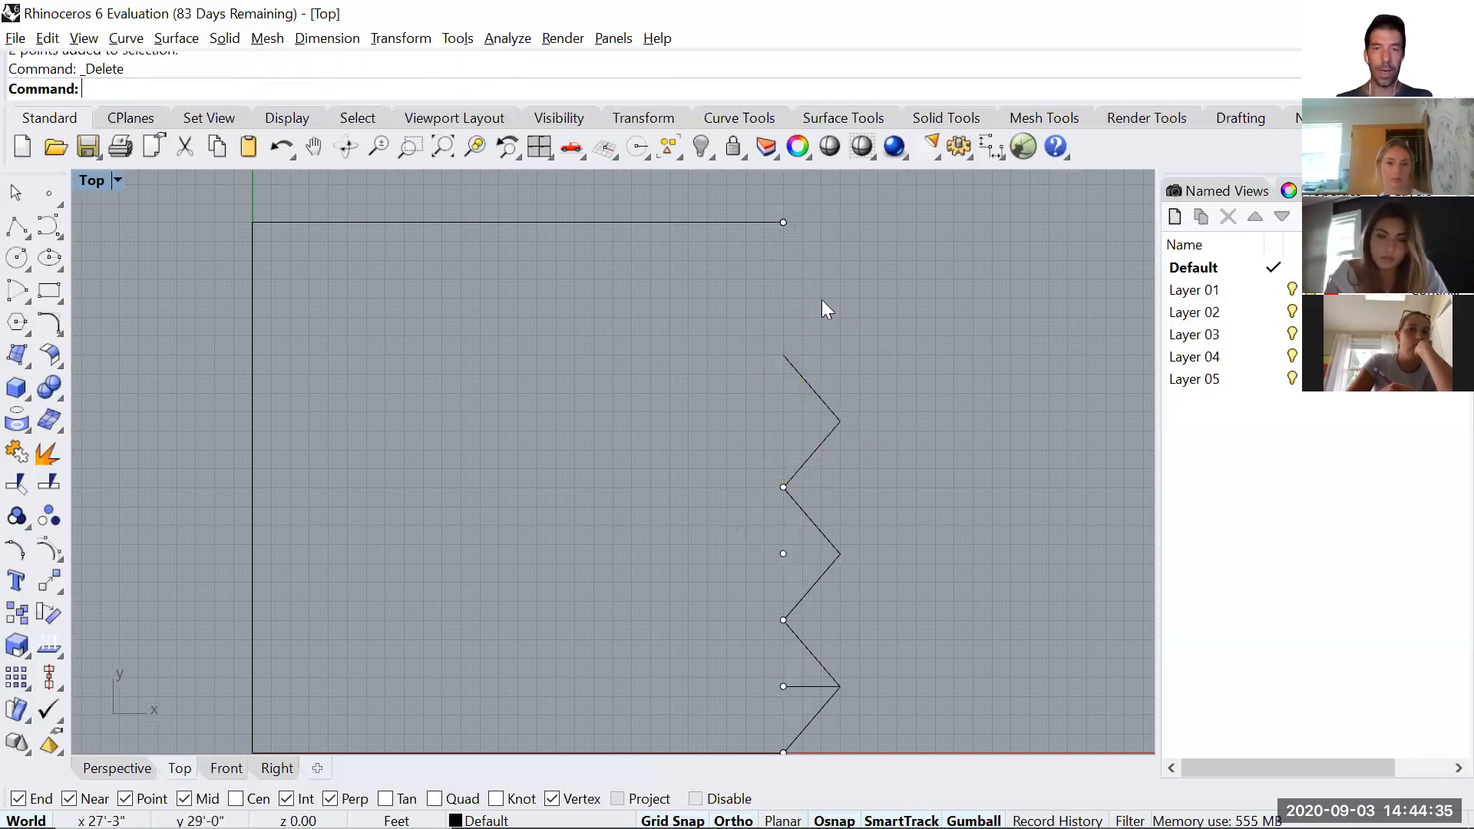
{"action": "scroll", "coordinate": [814, 394], "scroll_direction": "down", "scroll_amount": 2}
{"action": "right_click_drag", "start_coordinate": [733, 391], "coordinate": [712, 295]}
{"action": "left_click_drag", "start_coordinate": [735, 327], "coordinate": [774, 590]}
{"action": "key", "text": "Delete"}
Draw a vertical line from the zigzag's upper end to the right end of the square's upper edge.
{"action": "right_click_drag", "start_coordinate": [845, 330], "coordinate": [823, 441]}
{"action": "type", "text": "Line"}
{"action": "key", "text": "Return"}
{"action": "left_click", "coordinate": [751, 383]}
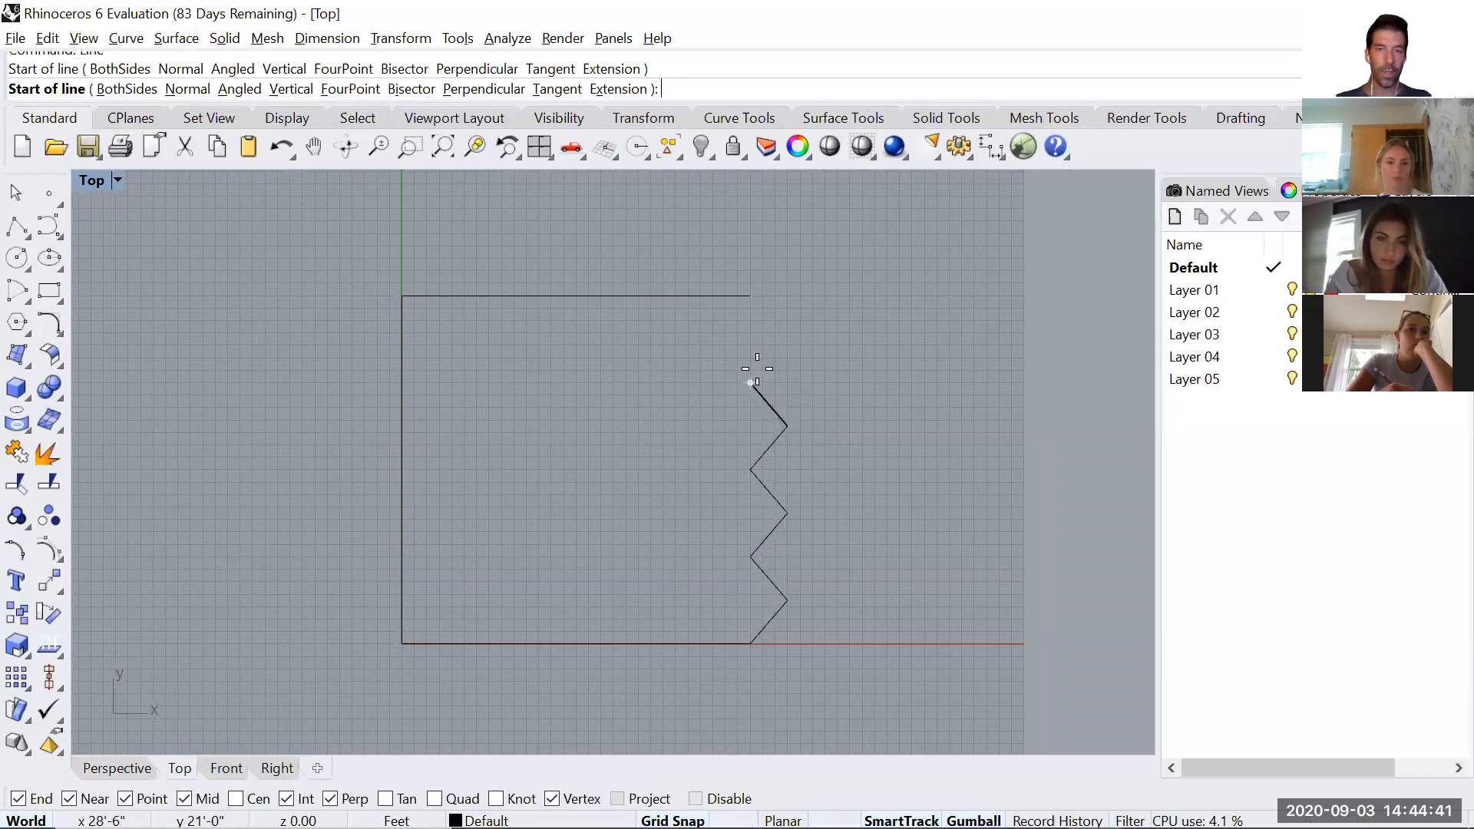
{"action": "left_click", "coordinate": [757, 299]}
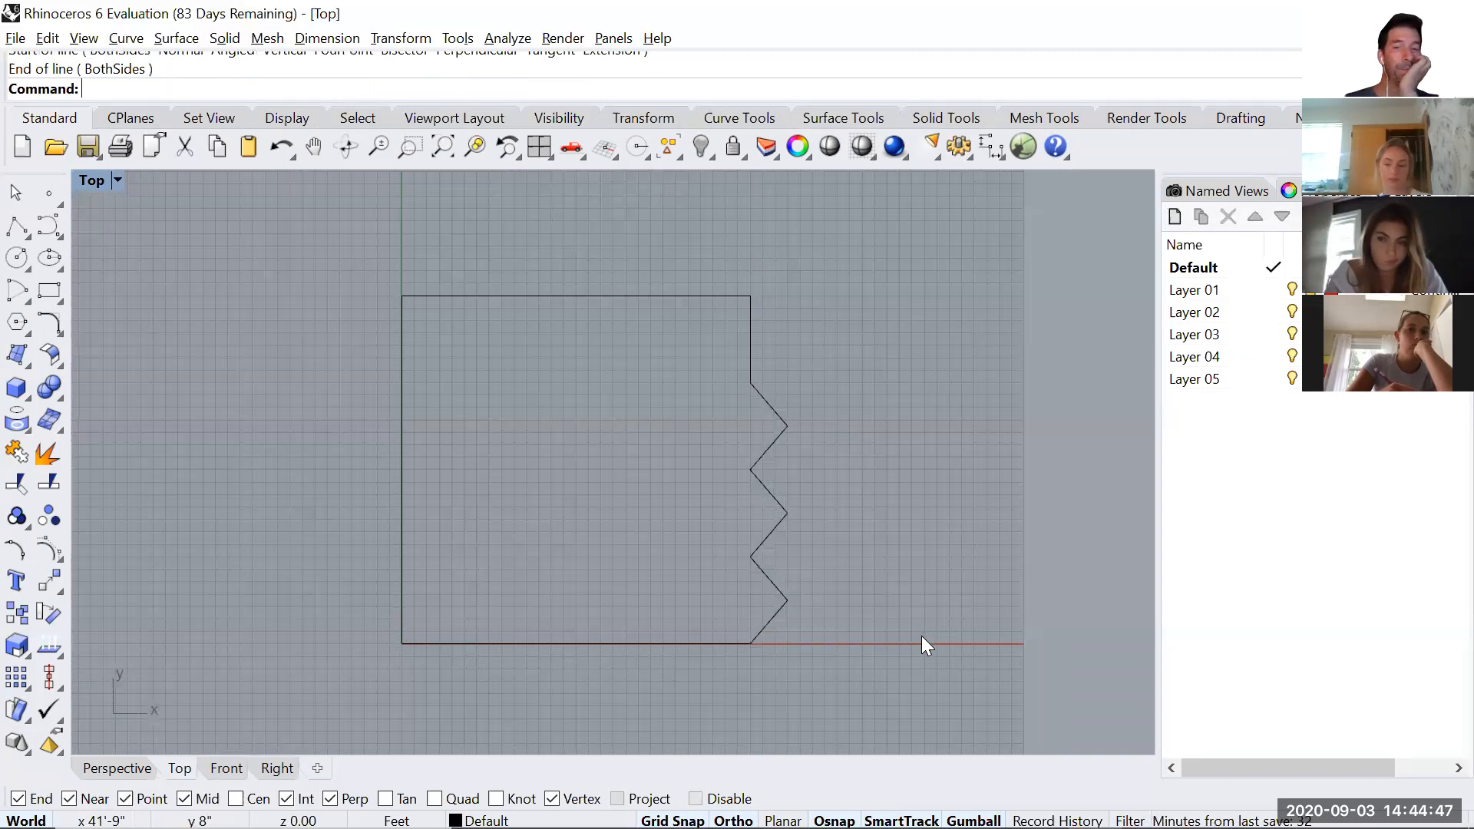
Check whether the outline's edges are separate curves by selecting several of them individually.
{"action": "left_click", "coordinate": [413, 297]}
{"action": "left_click", "coordinate": [402, 356]}
{"action": "left_click", "coordinate": [748, 335]}
{"action": "left_click", "coordinate": [769, 445]}
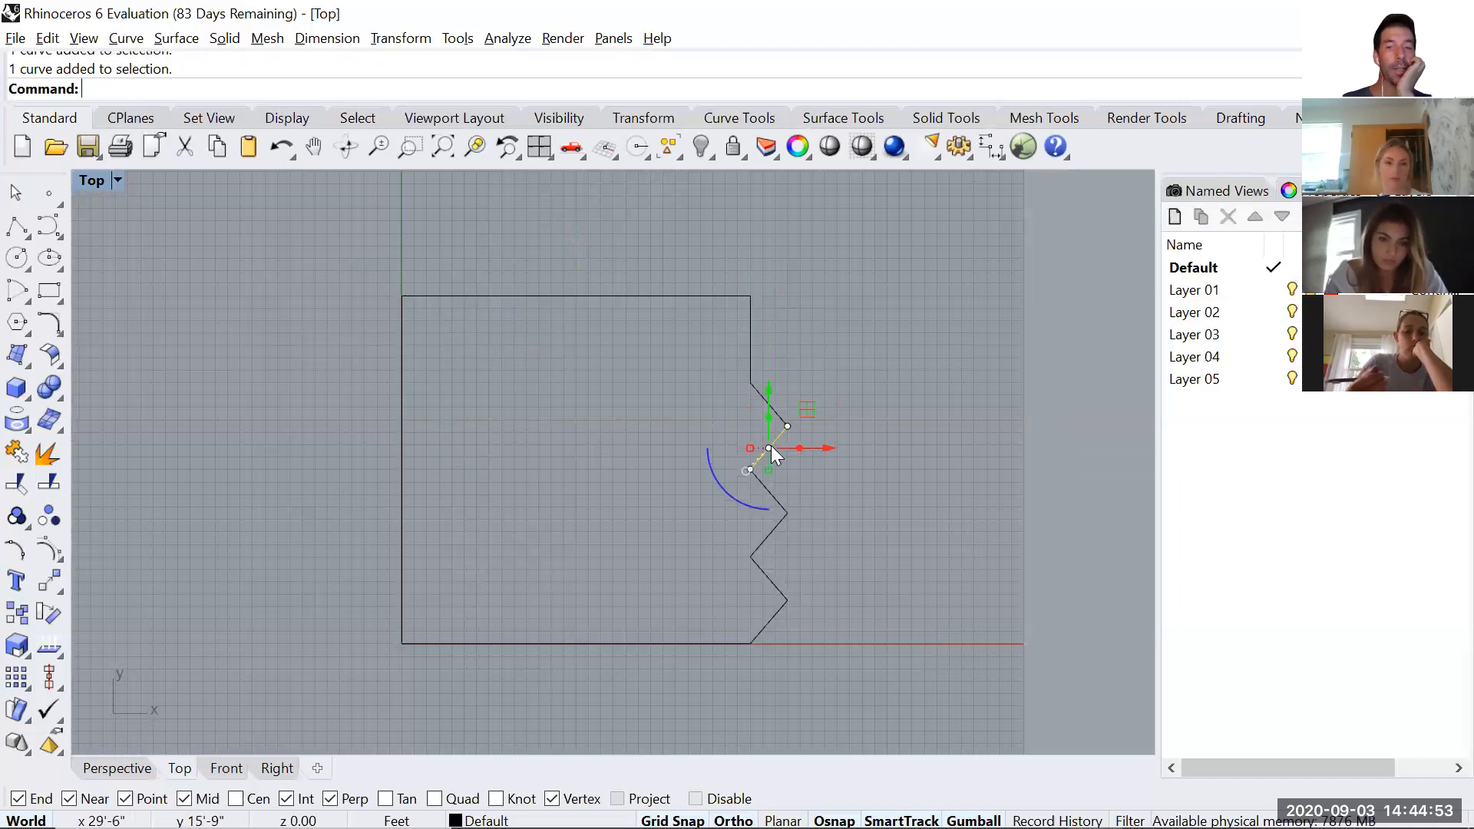
{"action": "left_click", "coordinate": [900, 497]}
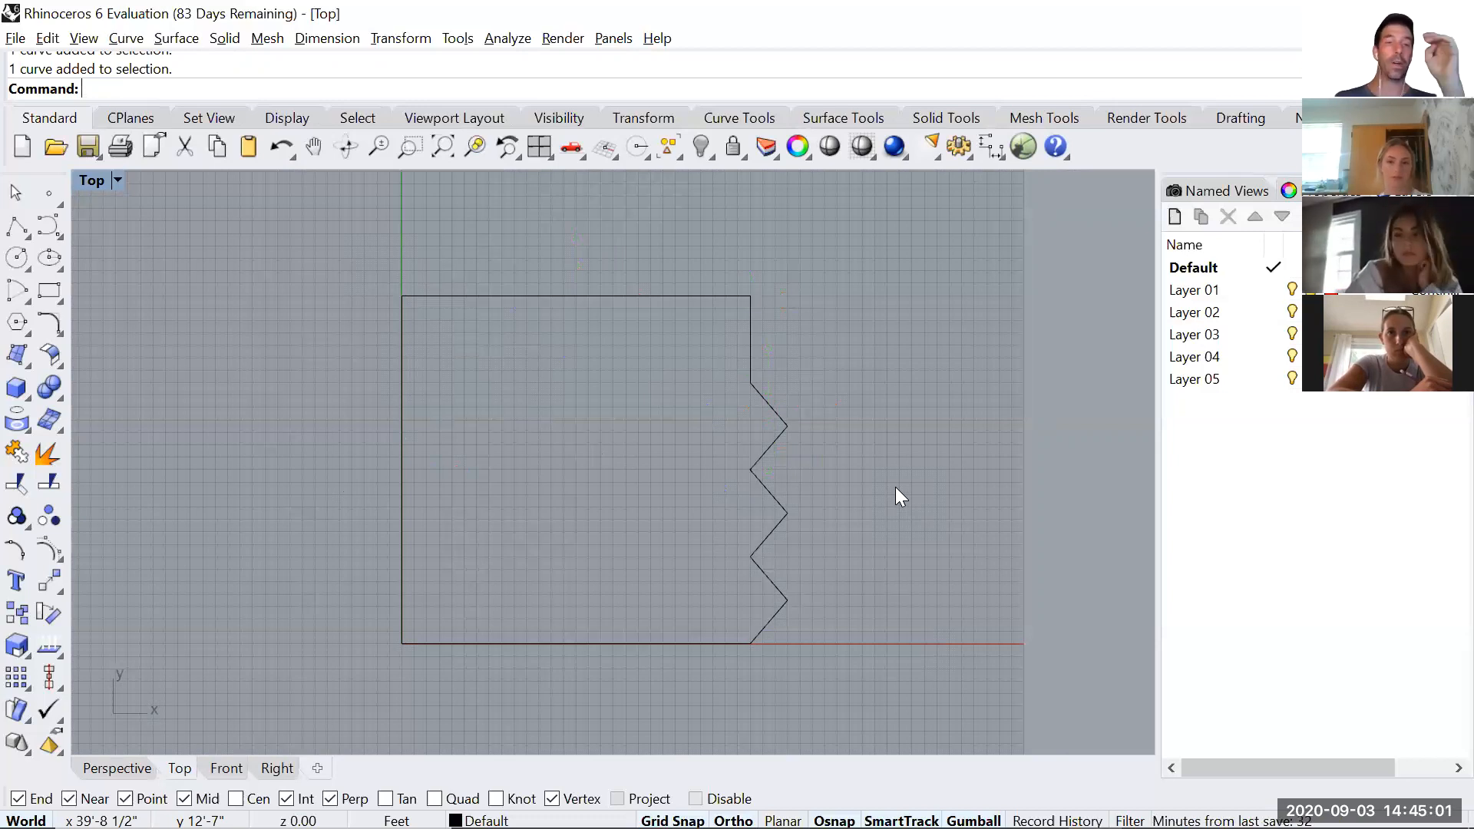
Join all the outline's lines, including the zigzag, into one closed curve and select it.
{"action": "left_click_drag", "start_coordinate": [357, 246], "coordinate": [894, 701]}
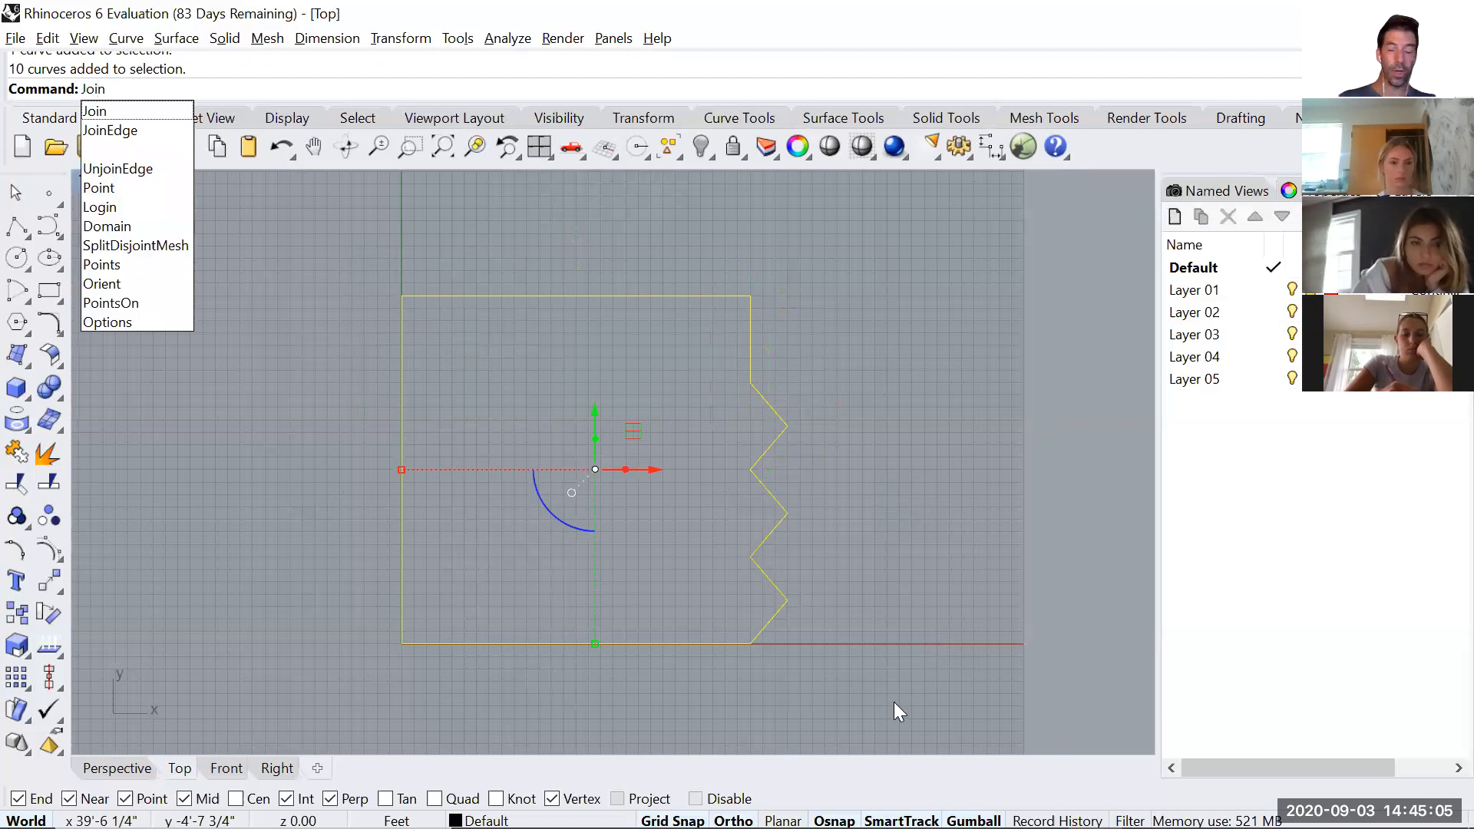
{"action": "key", "text": "Return"}
{"action": "key", "text": "Escape"}
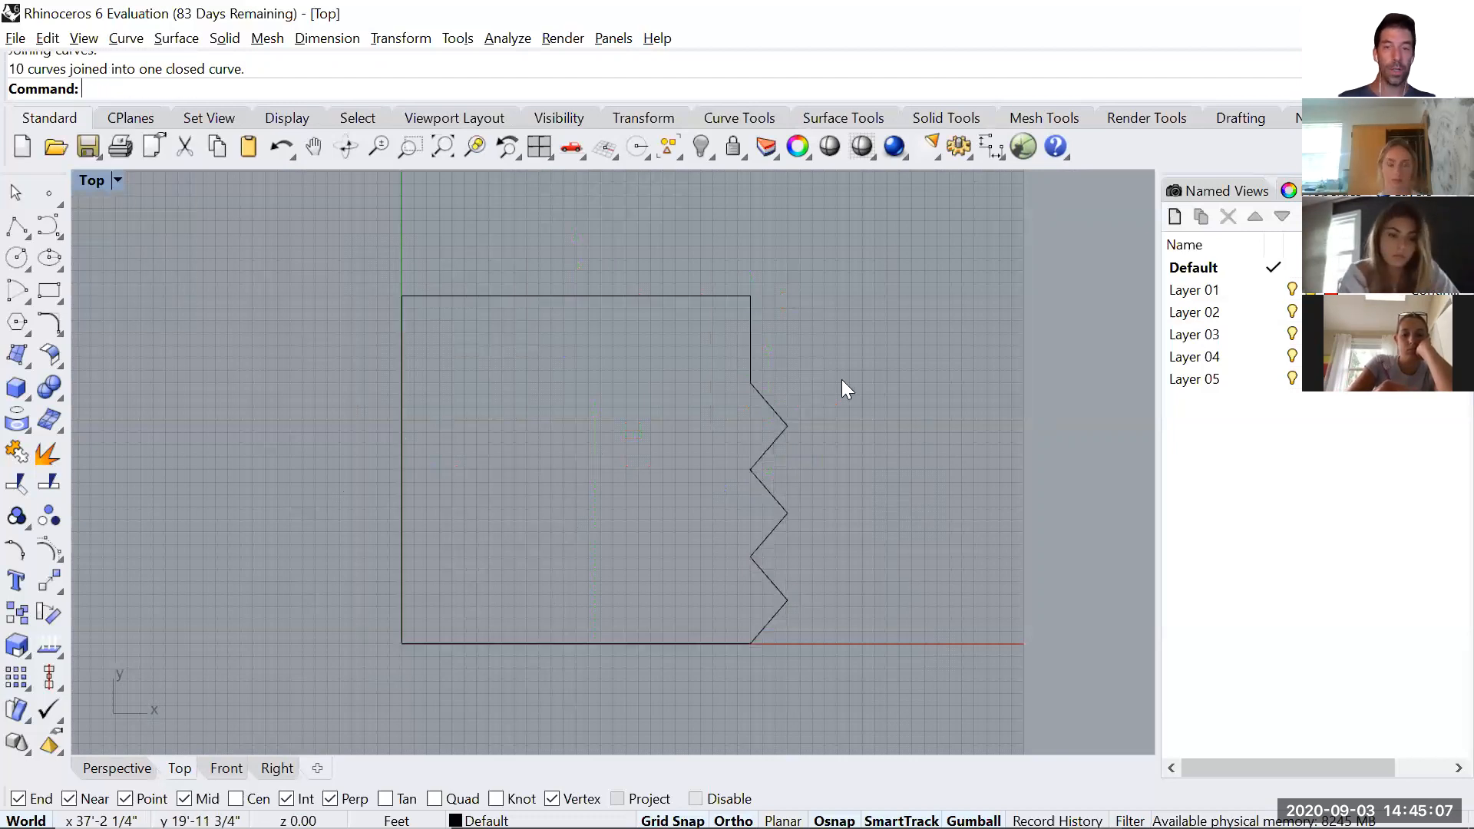
{"action": "left_click", "coordinate": [752, 331]}
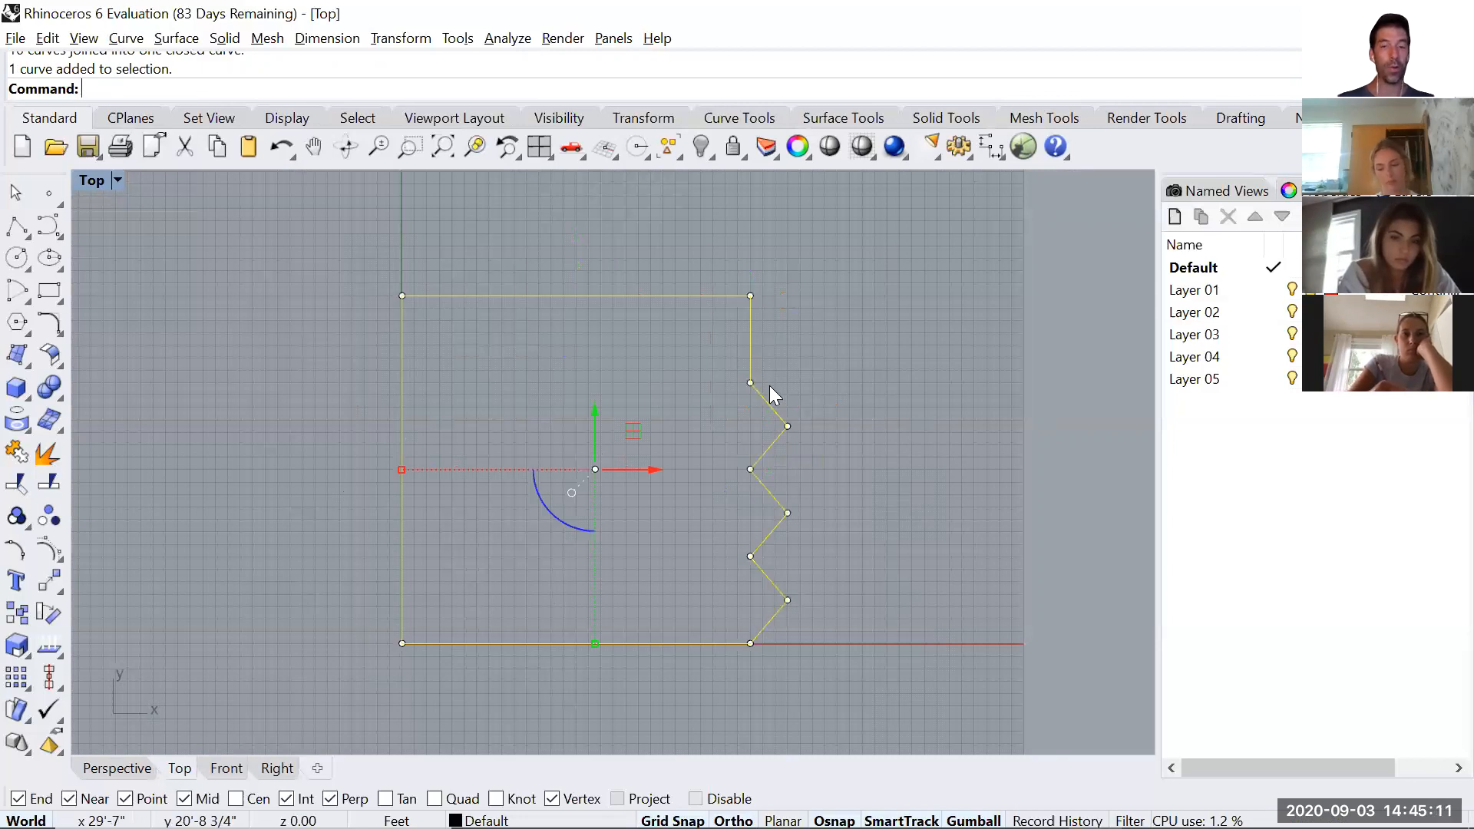
Deselect the outline and examine it in the Perspective viewport from several angles.
{"action": "left_click", "coordinate": [860, 418]}
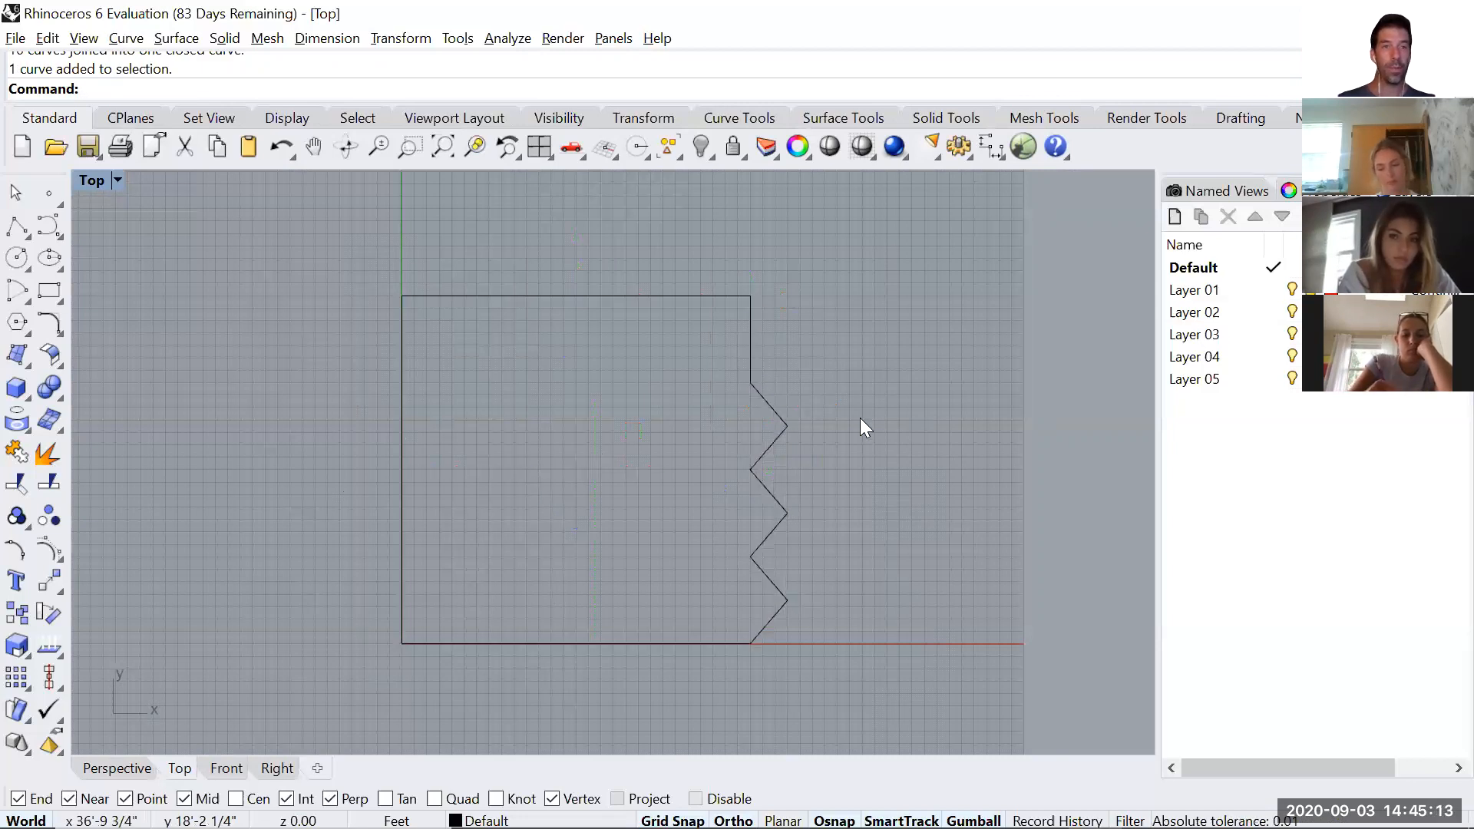
{"action": "scroll", "coordinate": [820, 360], "scroll_direction": "down", "scroll_amount": 3}
{"action": "right_click_drag", "start_coordinate": [740, 363], "coordinate": [648, 356]}
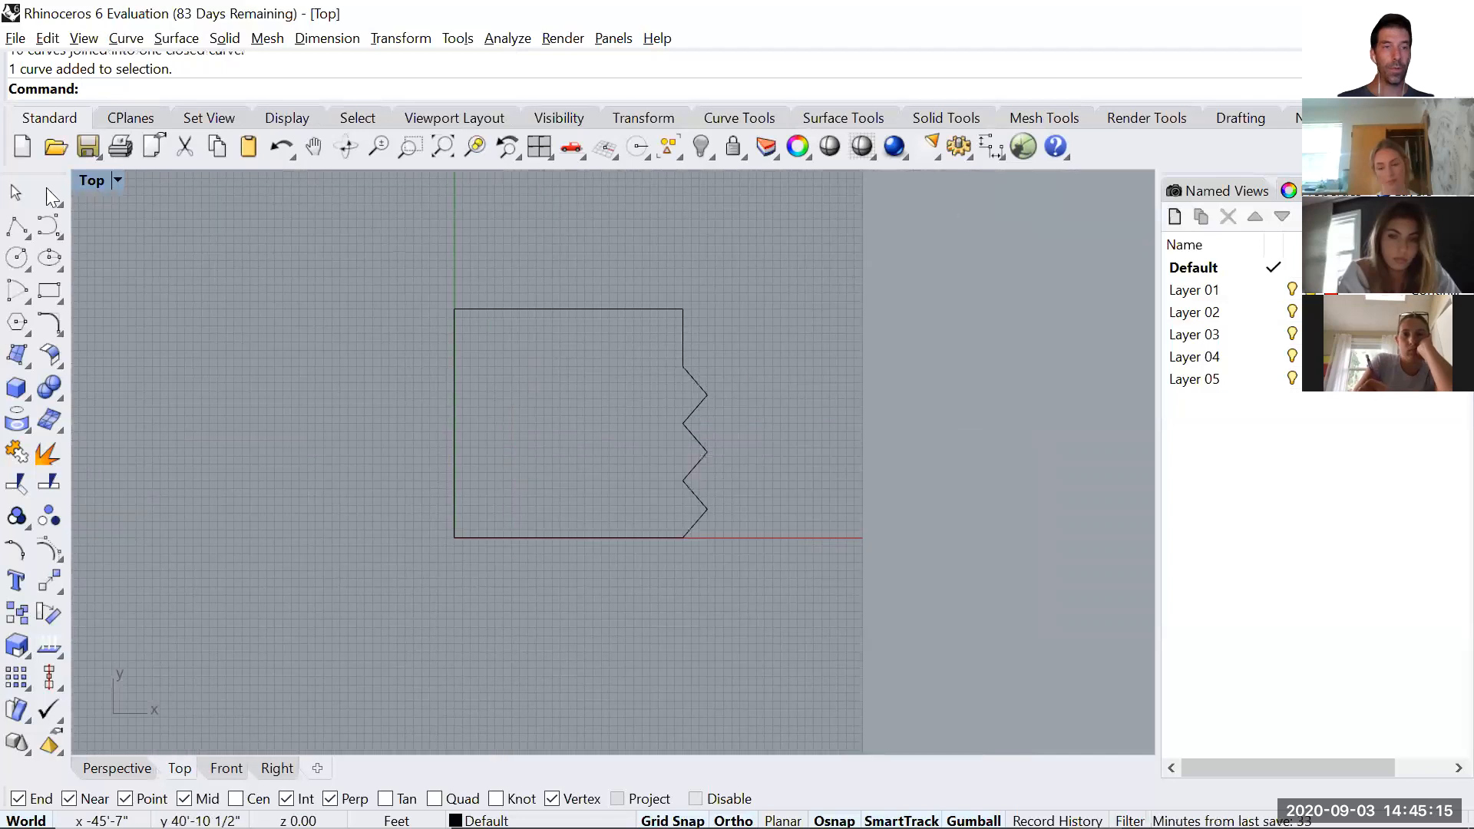
{"action": "double_click", "coordinate": [96, 179]}
{"action": "right_click", "coordinate": [786, 344]}
{"action": "right_click_drag", "start_coordinate": [456, 634], "coordinate": [334, 638]}
{"action": "right_click_drag", "start_coordinate": [1064, 315], "coordinate": [890, 285]}
{"action": "scroll", "coordinate": [880, 351], "scroll_direction": "up", "scroll_amount": 4}
{"action": "scroll", "coordinate": [880, 351], "scroll_direction": "up", "scroll_amount": 6}
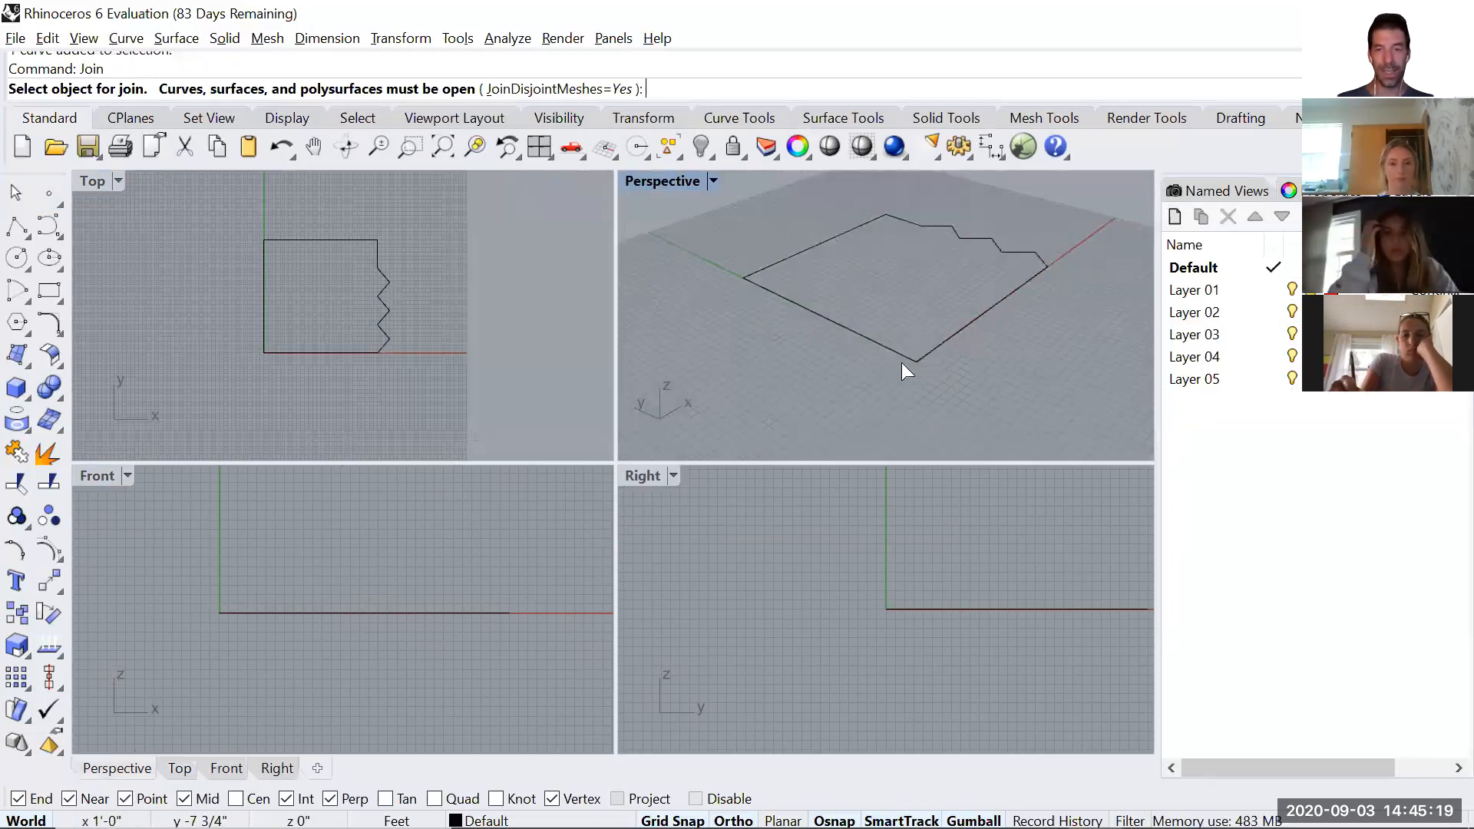
{"action": "right_click_drag", "start_coordinate": [975, 349], "coordinate": [870, 304]}
{"action": "scroll", "coordinate": [844, 329], "scroll_direction": "down", "scroll_amount": 5}
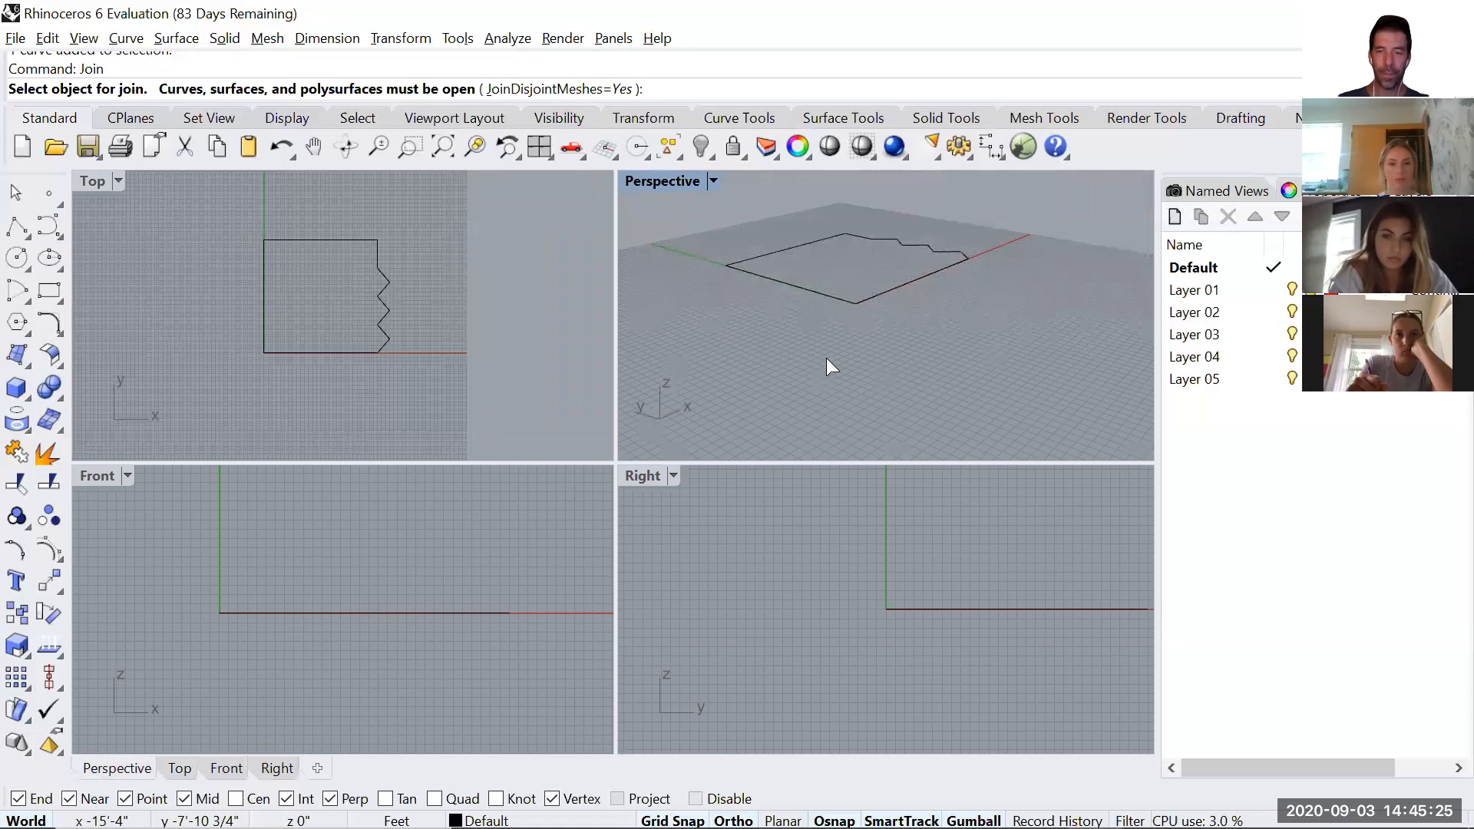
{"action": "right_click_drag", "start_coordinate": [826, 349], "coordinate": [819, 397]}
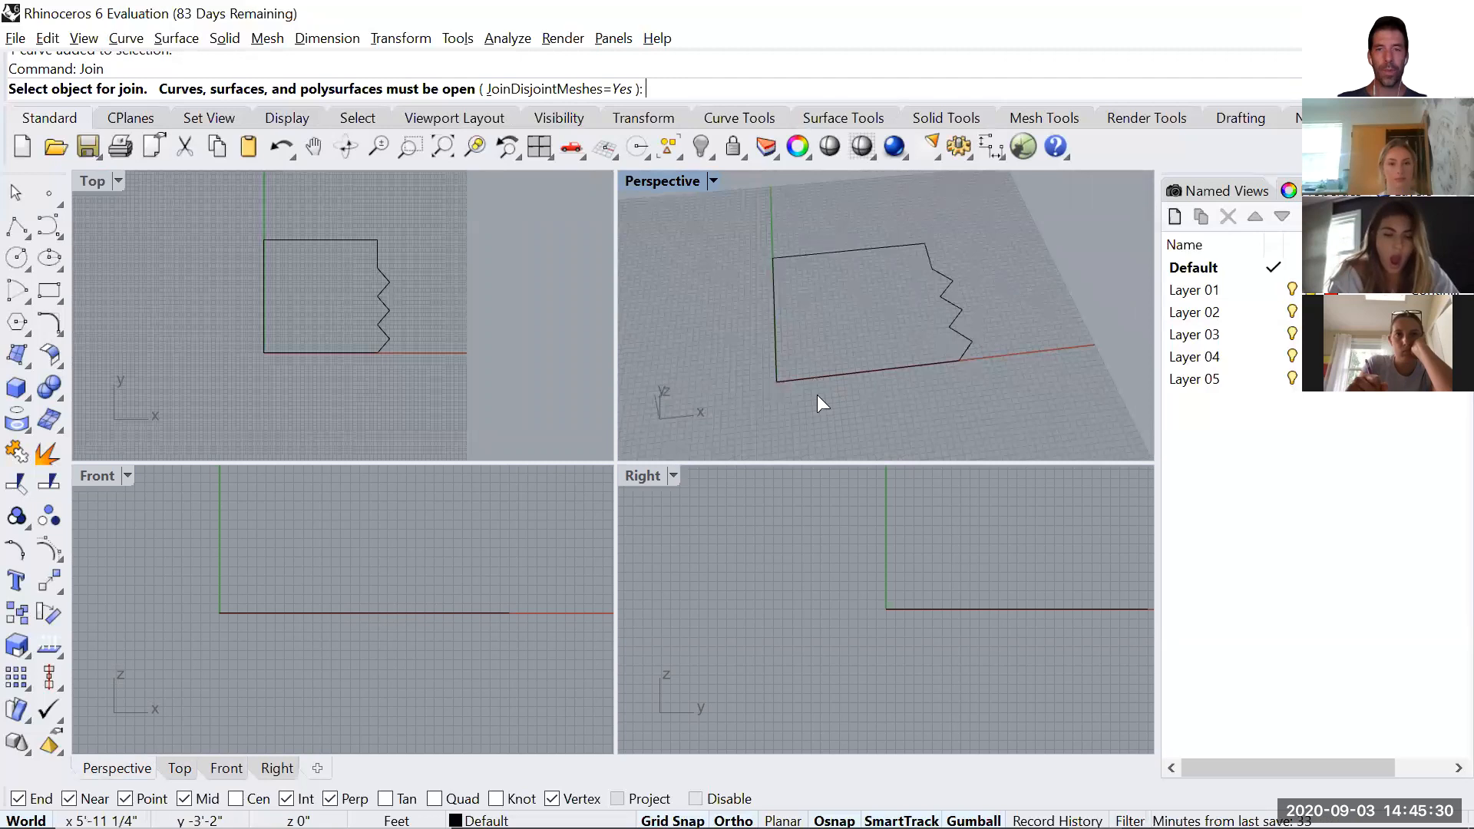
Return to the maximized Top view, enlarge the outline and end the pending Join command.
{"action": "double_click", "coordinate": [96, 181]}
{"action": "right_click_drag", "start_coordinate": [383, 356], "coordinate": [365, 384]}
{"action": "scroll", "coordinate": [465, 387], "scroll_direction": "up", "scroll_amount": 2}
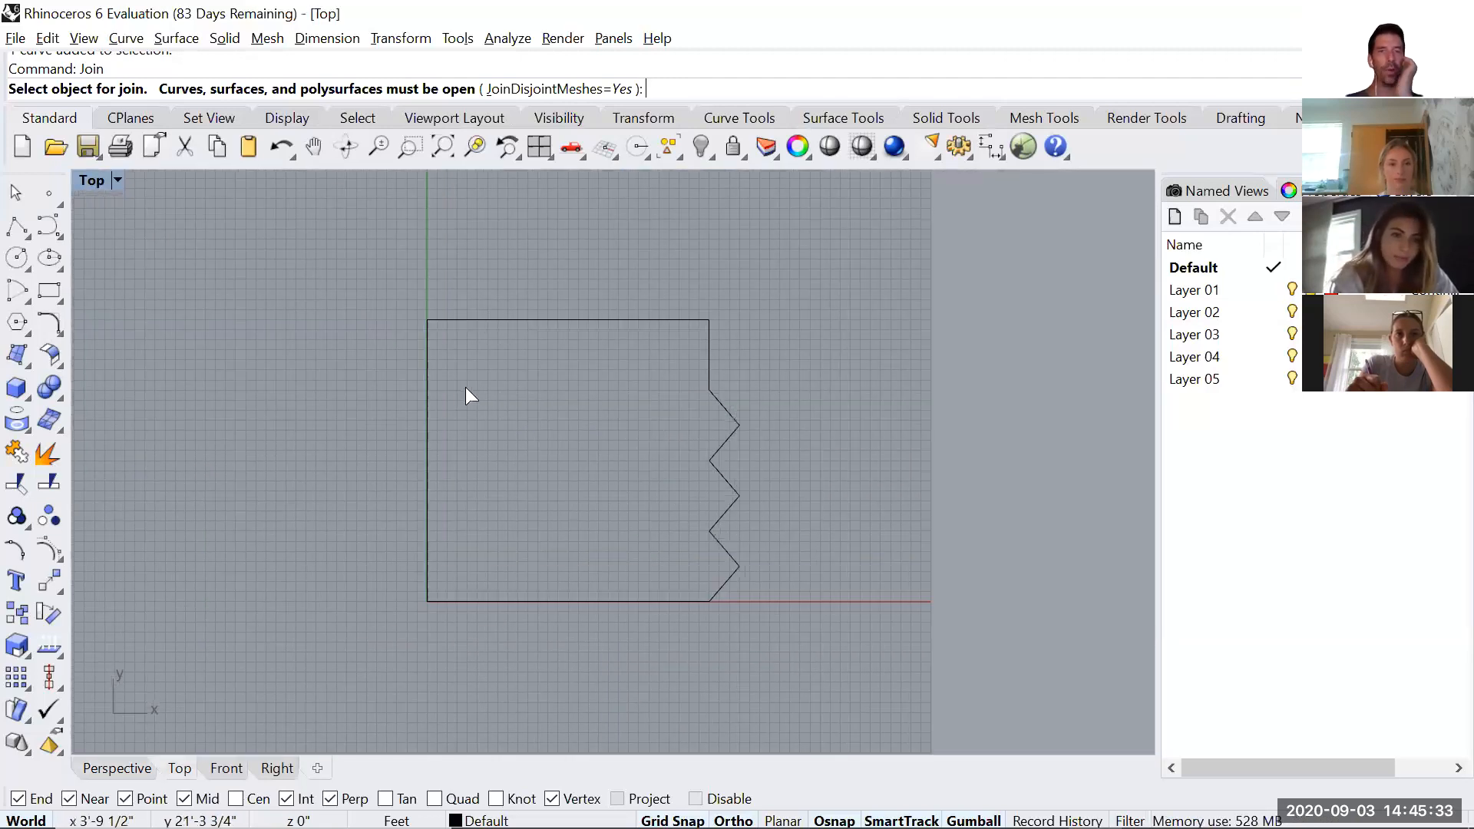
{"action": "scroll", "coordinate": [546, 456], "scroll_direction": "up", "scroll_amount": 2}
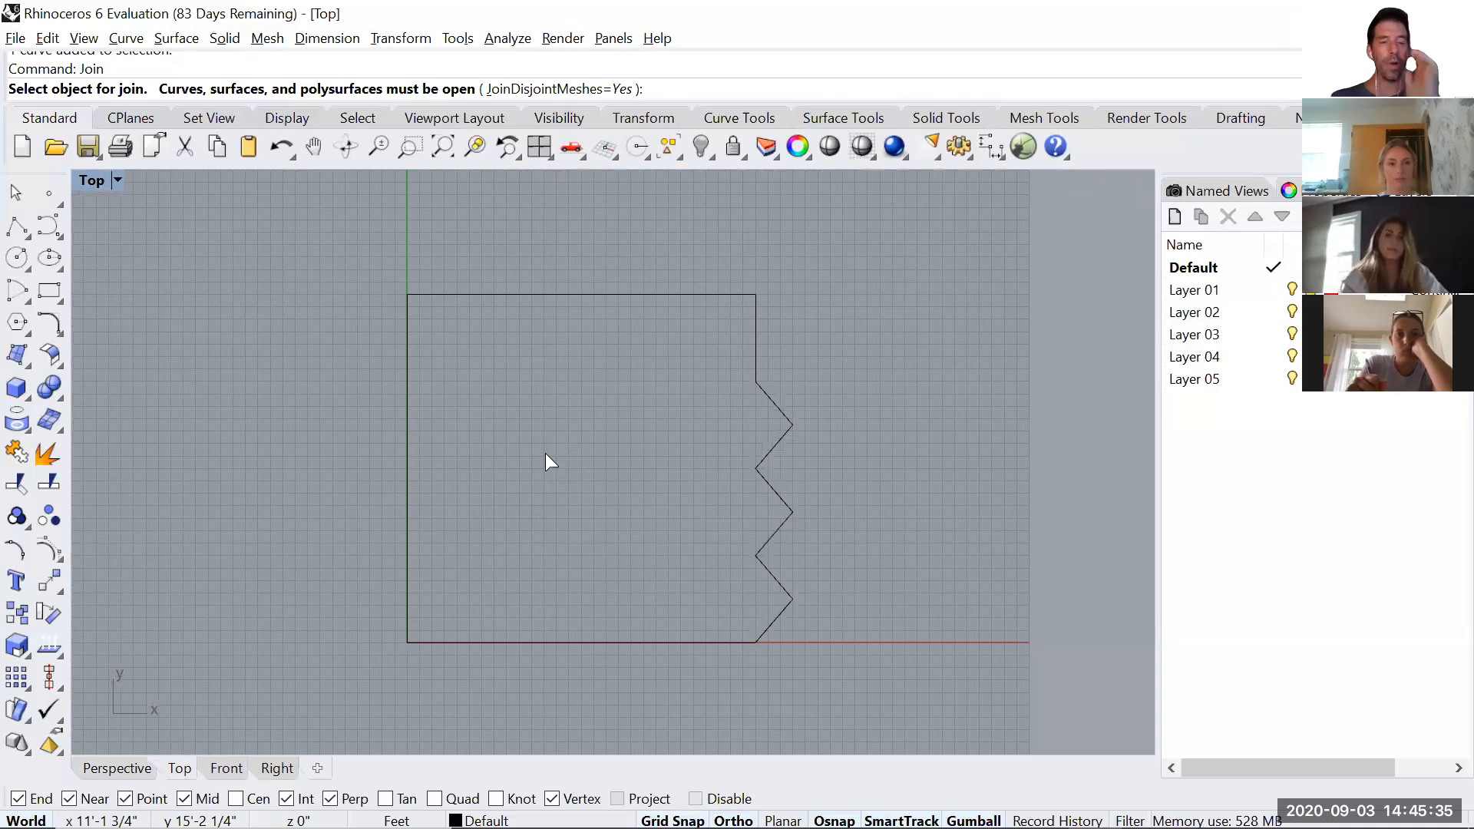
{"action": "key", "text": "Return"}
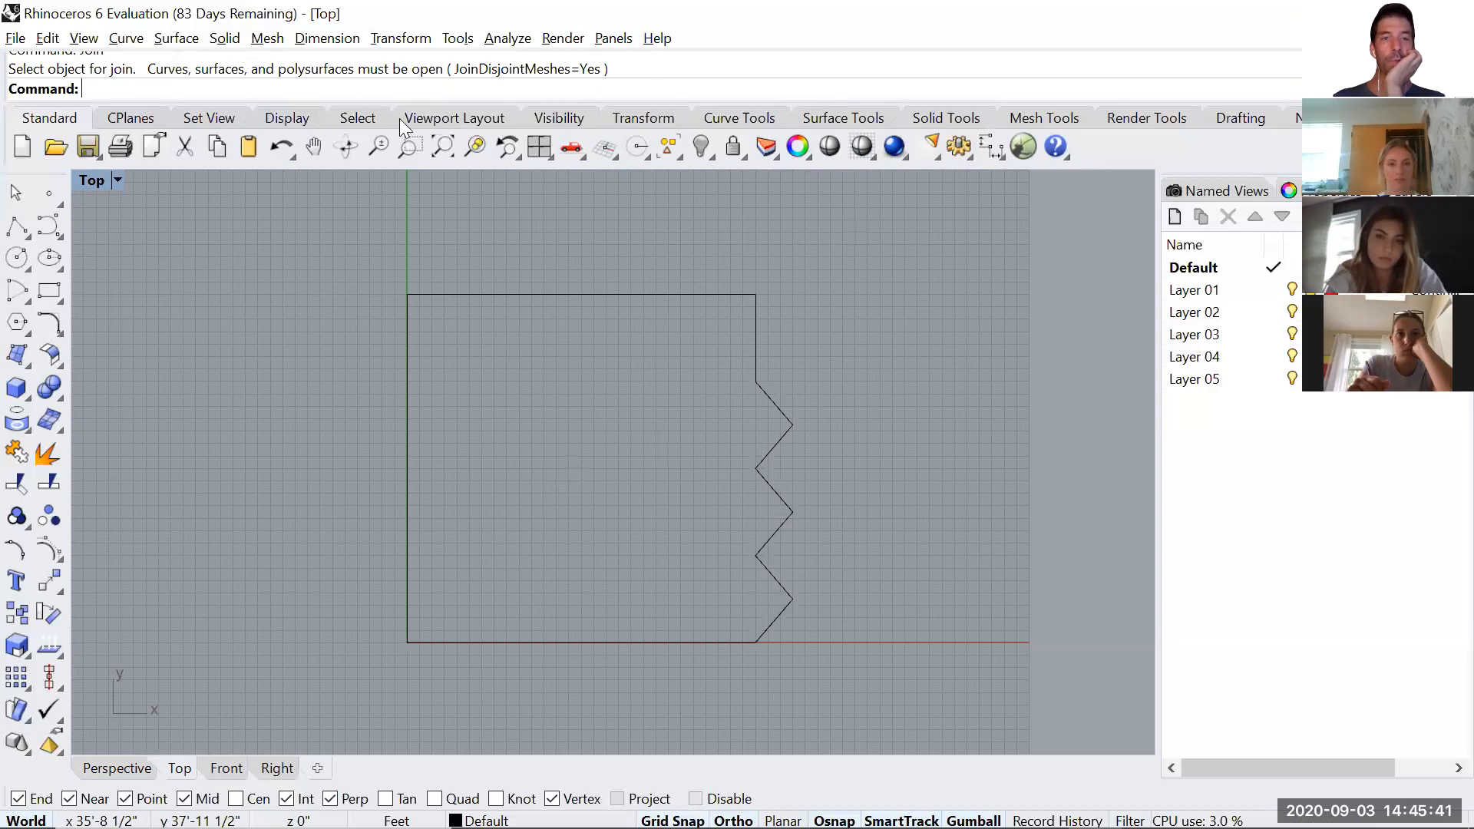
Add a horizontal dimension below the outline's bottom edge and a vertical dimension beside its left edge.
{"action": "left_click", "coordinate": [1240, 119]}
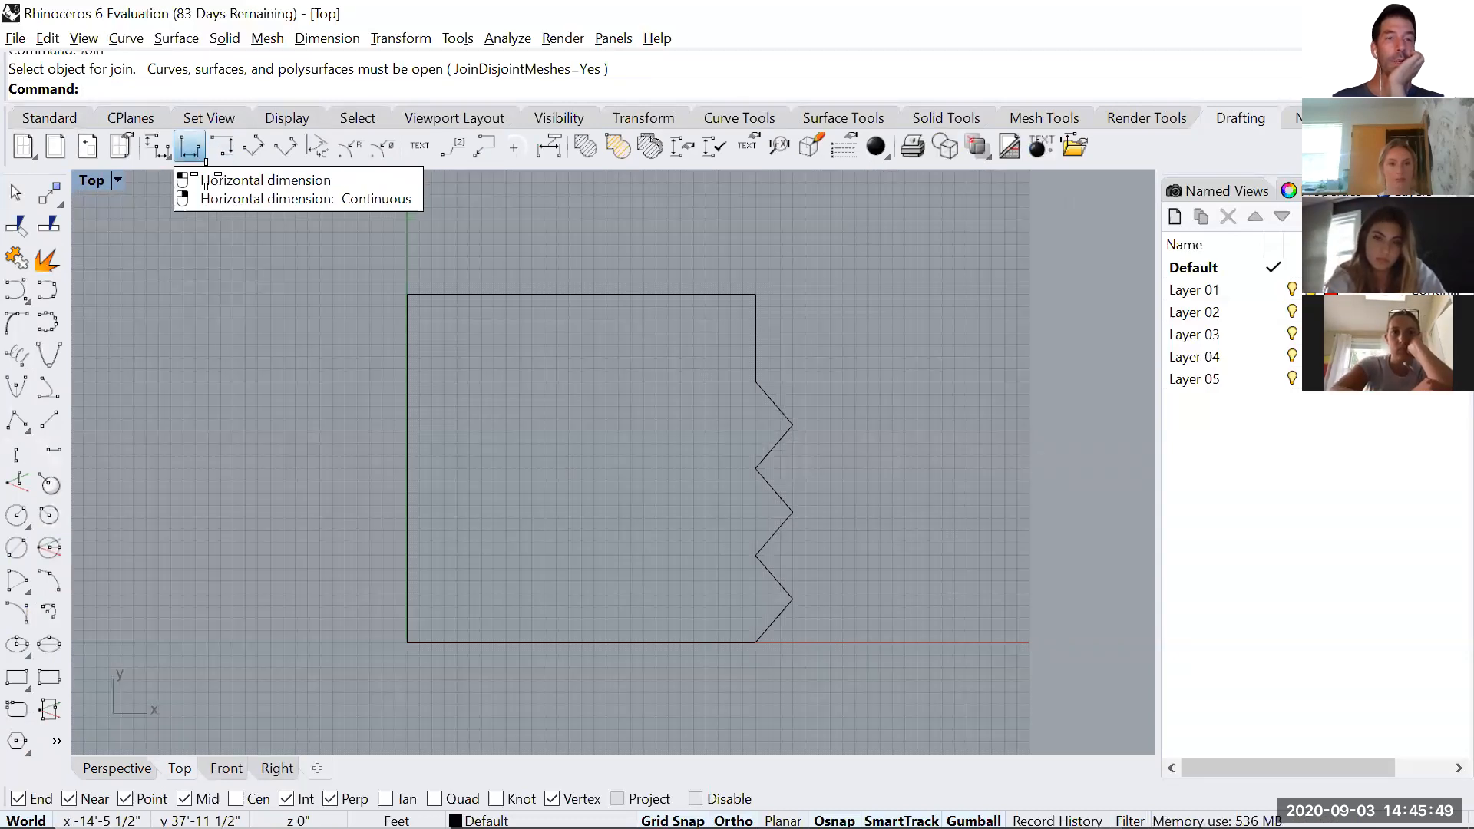
{"action": "left_click", "coordinate": [205, 160]}
{"action": "left_click", "coordinate": [407, 642]}
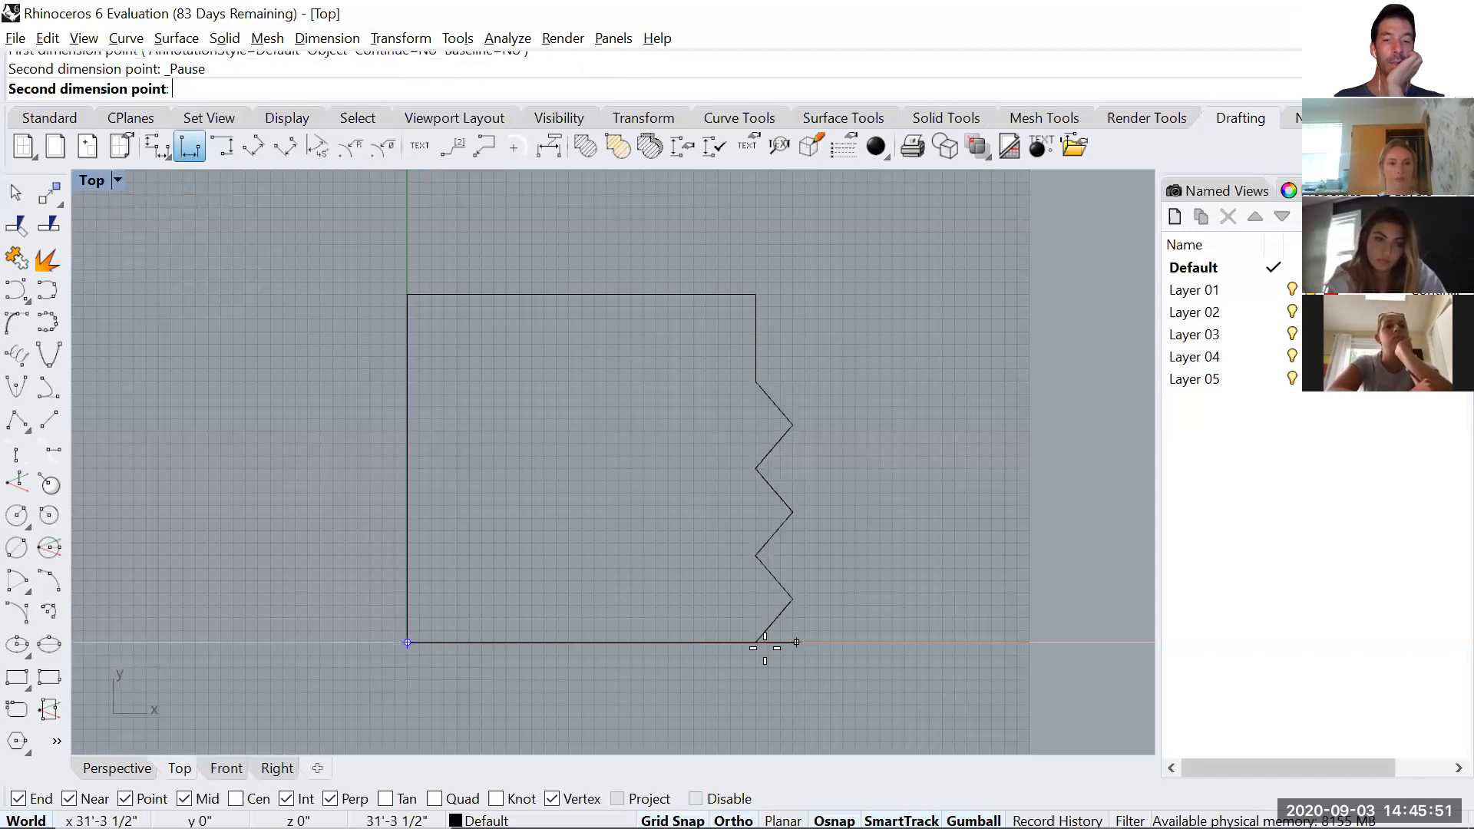
{"action": "left_click", "coordinate": [757, 644]}
{"action": "left_click", "coordinate": [699, 688]}
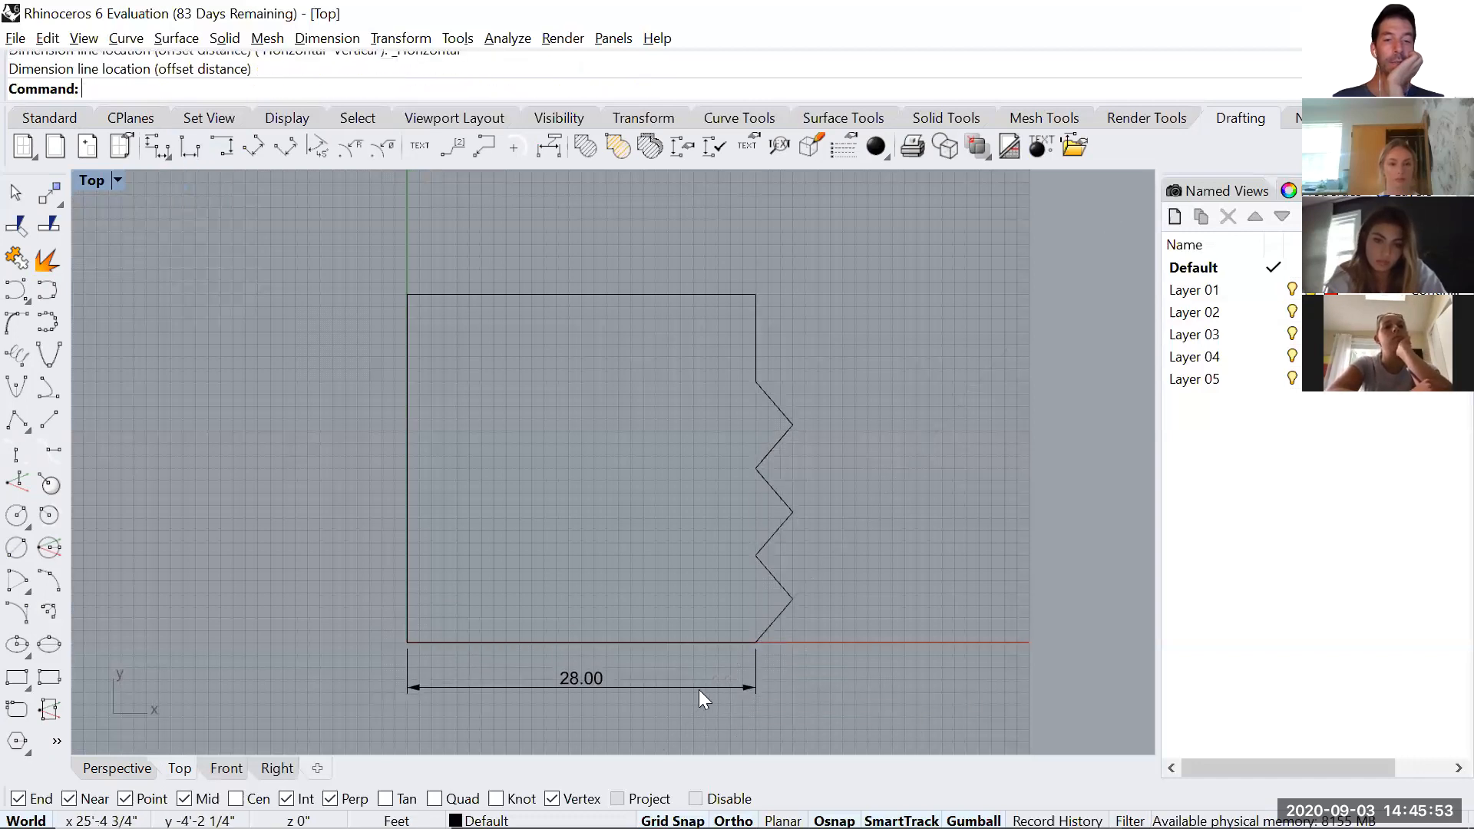
{"action": "left_click", "coordinate": [222, 146]}
{"action": "left_click", "coordinate": [407, 643]}
{"action": "left_click", "coordinate": [408, 296]}
{"action": "left_click", "coordinate": [364, 297]}
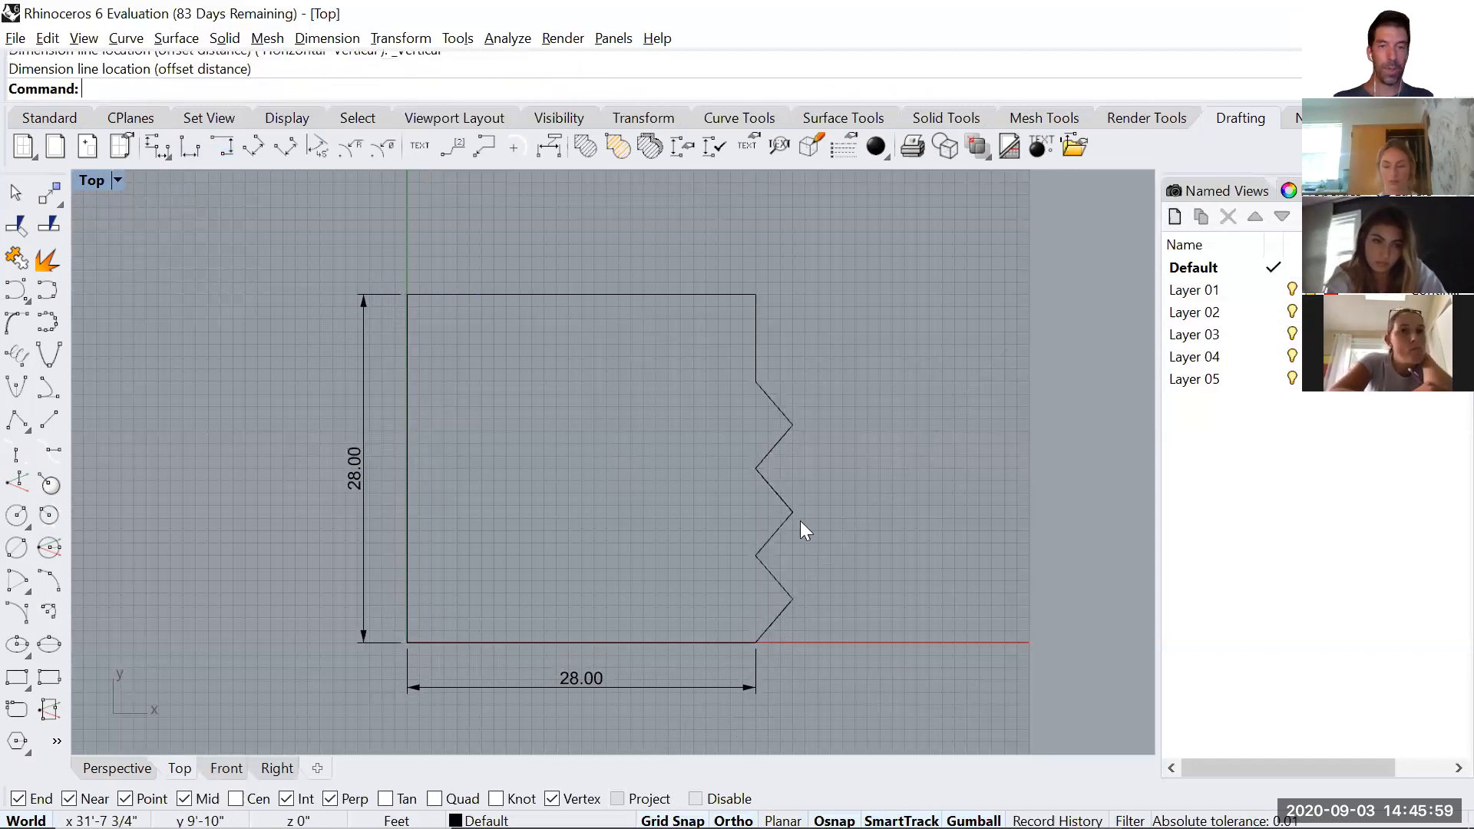
Add aligned vertical dimensions outside the right edge for its straight upper segment and the uppermost zigzag projection.
{"action": "right_click", "coordinate": [806, 426]}
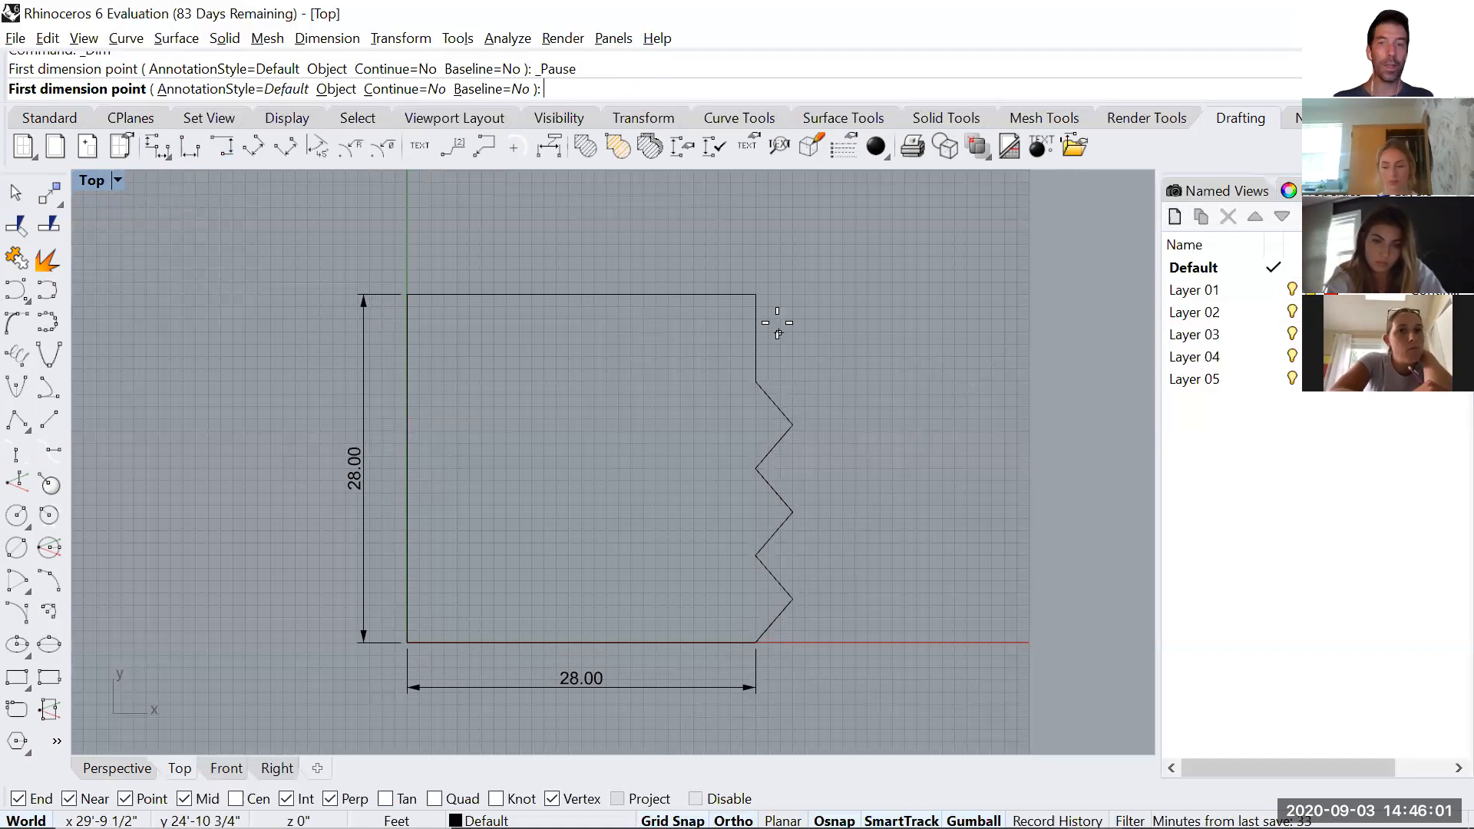
{"action": "left_click", "coordinate": [756, 295]}
{"action": "left_click", "coordinate": [756, 382]}
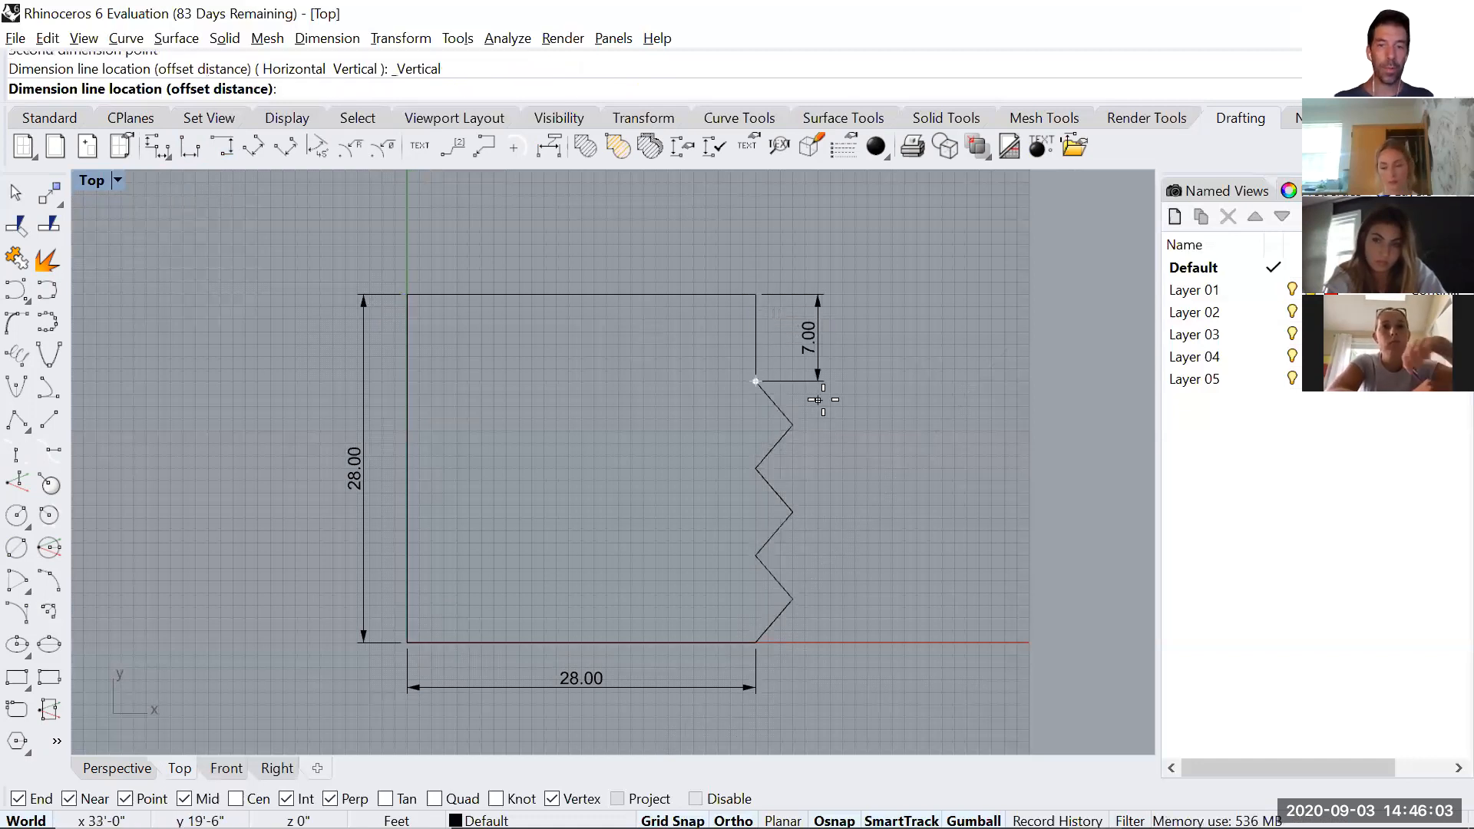
{"action": "left_click", "coordinate": [843, 405]}
{"action": "right_click", "coordinate": [769, 397]}
{"action": "left_click", "coordinate": [757, 381]}
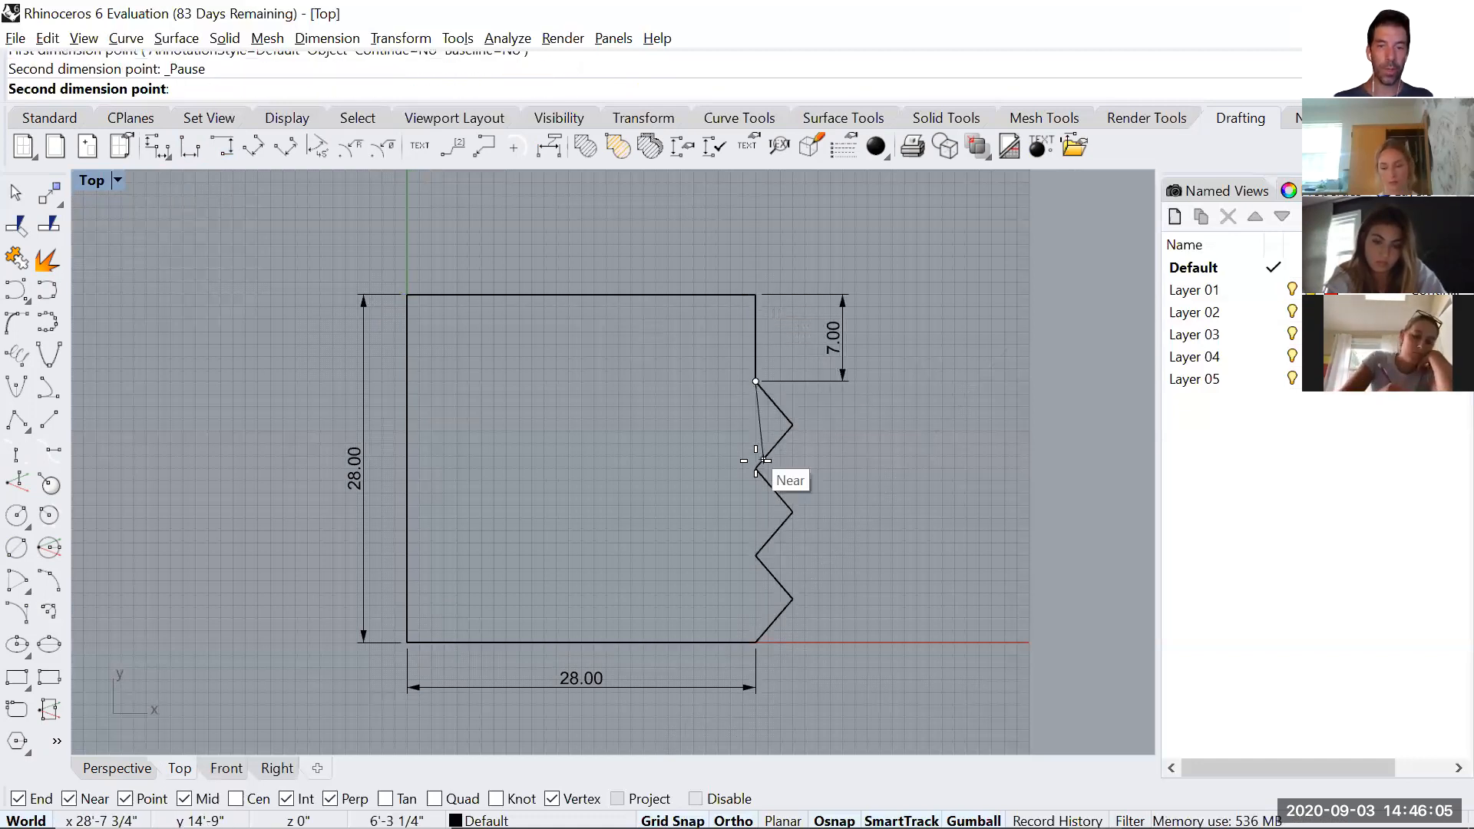
{"action": "left_click", "coordinate": [757, 469]}
{"action": "left_click", "coordinate": [843, 392]}
Add vertical dimensions for the middle and lowest zigzag projections, in line with the two above them.
{"action": "right_click", "coordinate": [825, 439]}
{"action": "left_click", "coordinate": [756, 469]}
{"action": "left_click", "coordinate": [756, 556]}
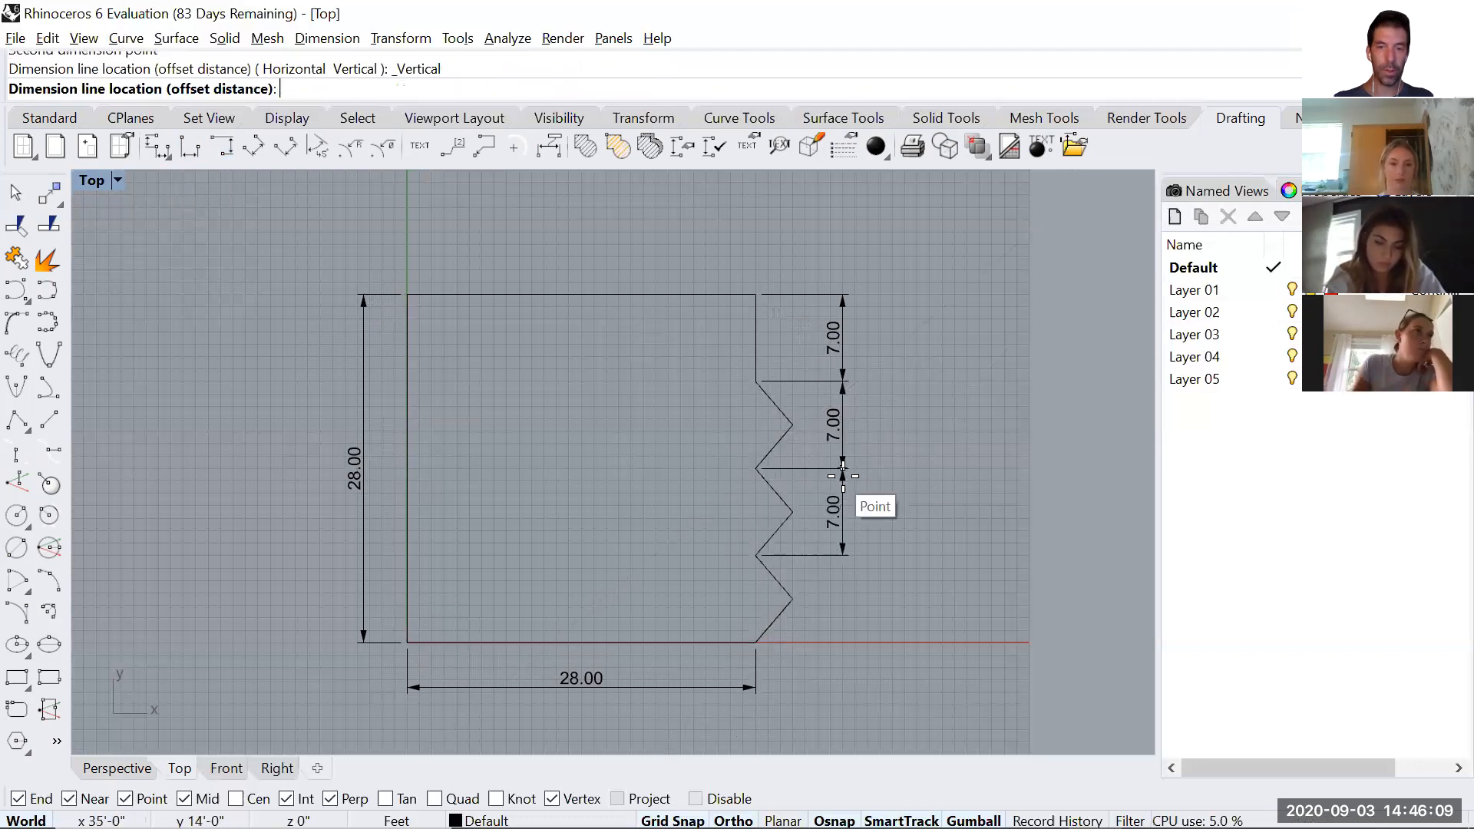
{"action": "left_click", "coordinate": [843, 476]}
{"action": "right_click", "coordinate": [802, 537]}
{"action": "left_click", "coordinate": [756, 556]}
{"action": "left_click", "coordinate": [757, 642]}
{"action": "left_click", "coordinate": [842, 639]}
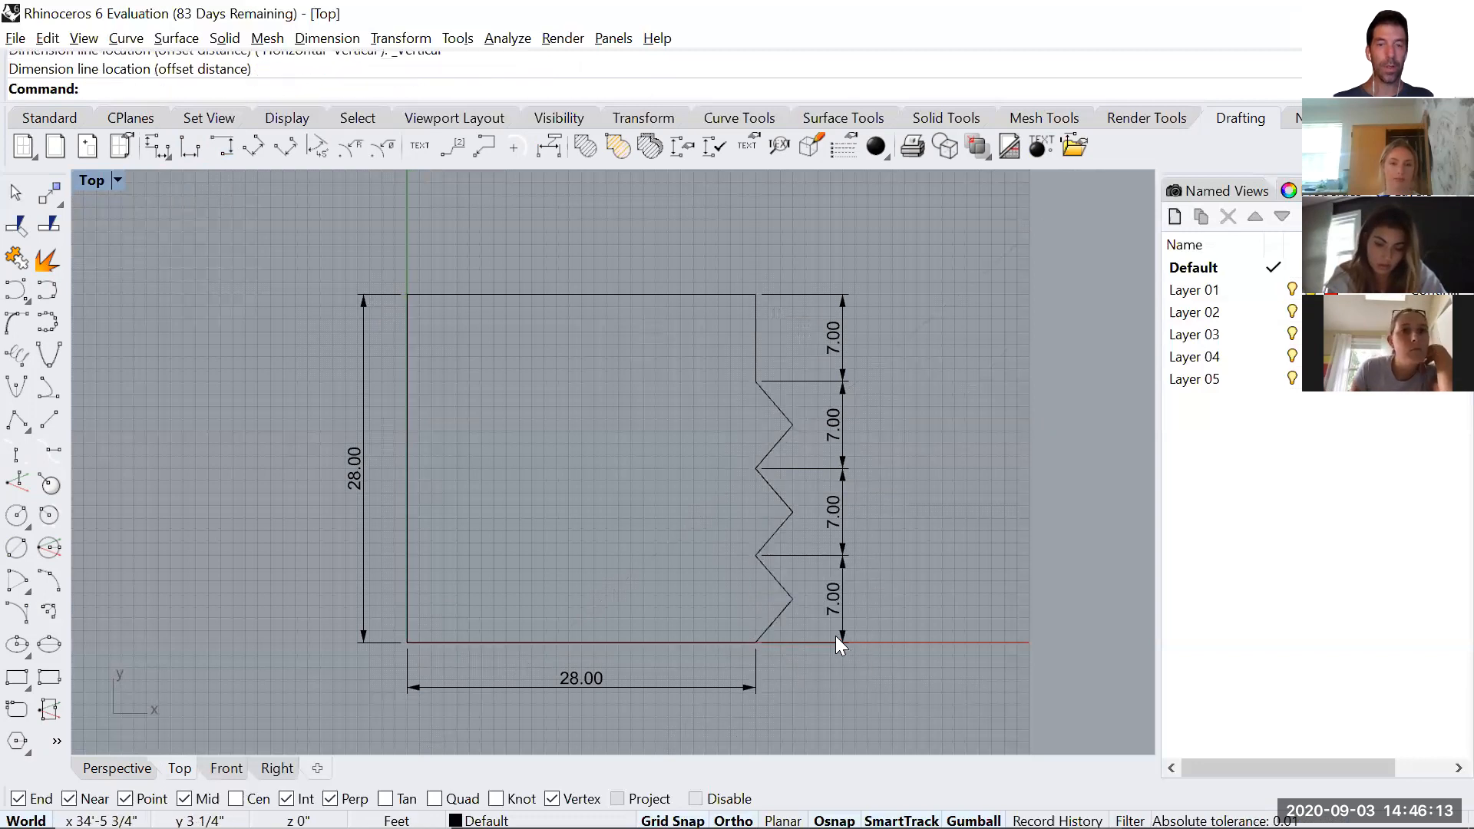
Add a horizontal dimension above the outline for the zigzag's depth, from the uppermost tip to the upper-right corner.
{"action": "left_click", "coordinate": [190, 147]}
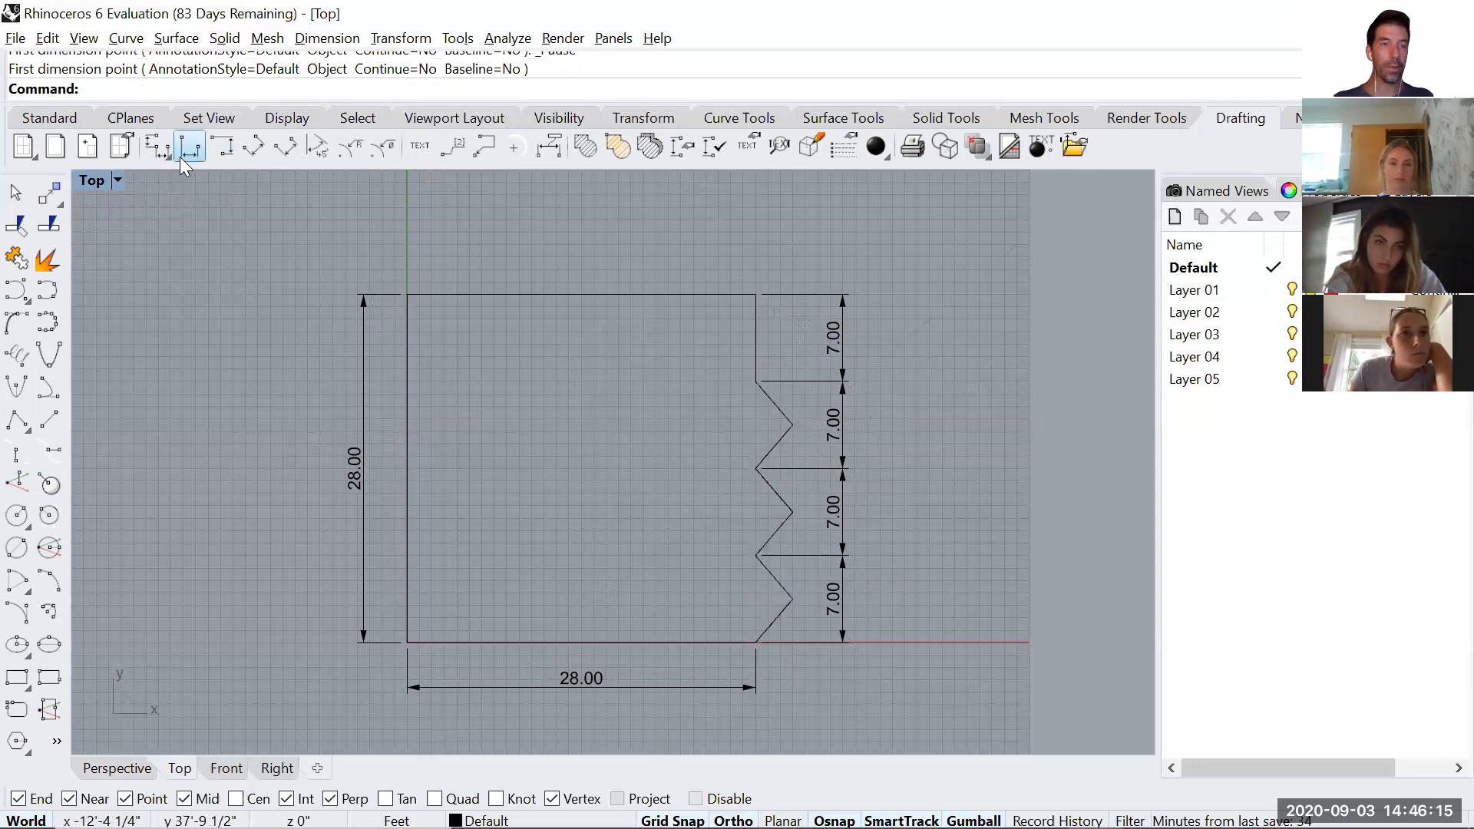
{"action": "left_click", "coordinate": [792, 425]}
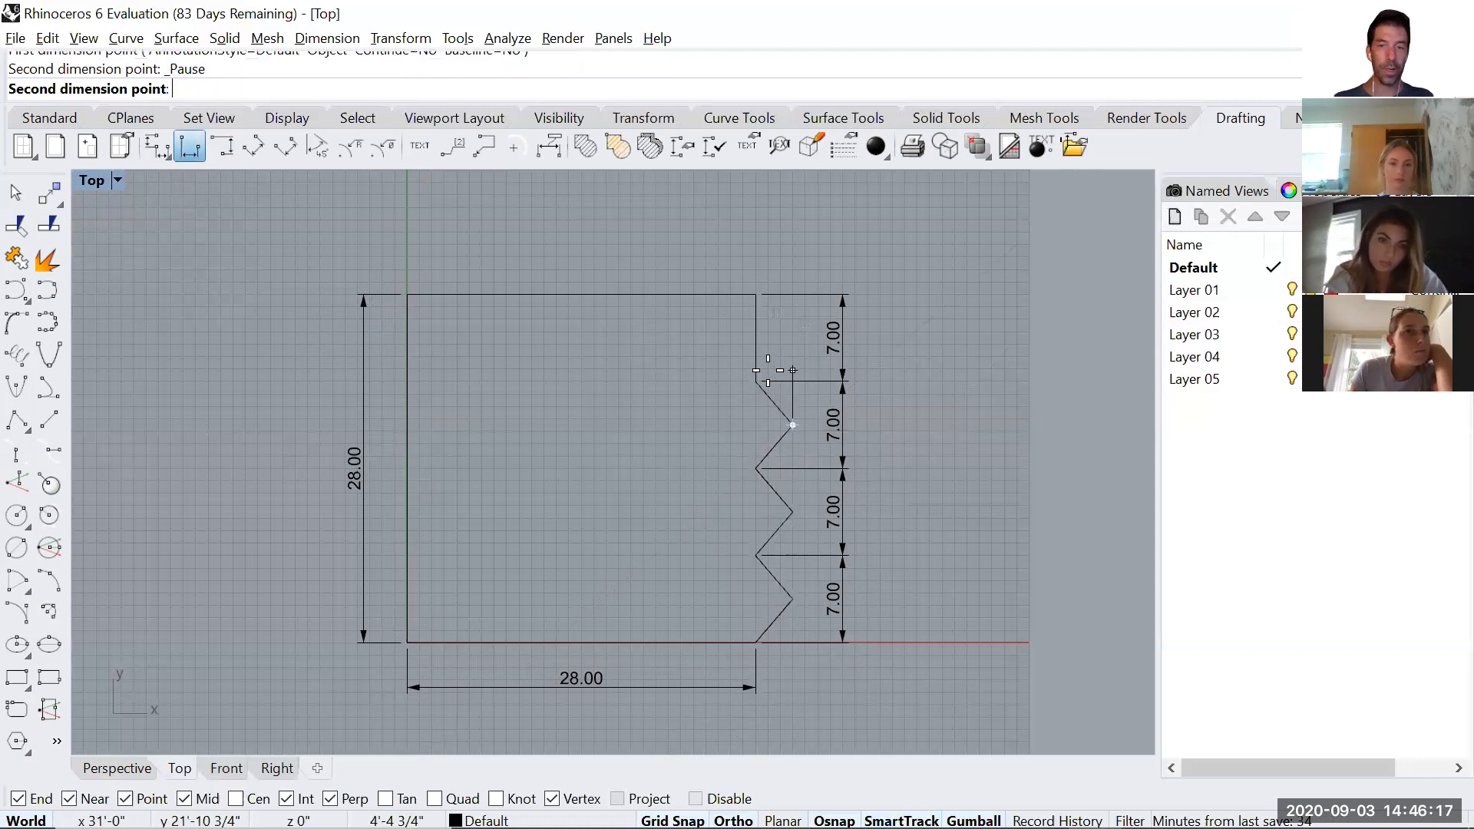
{"action": "left_click", "coordinate": [757, 294]}
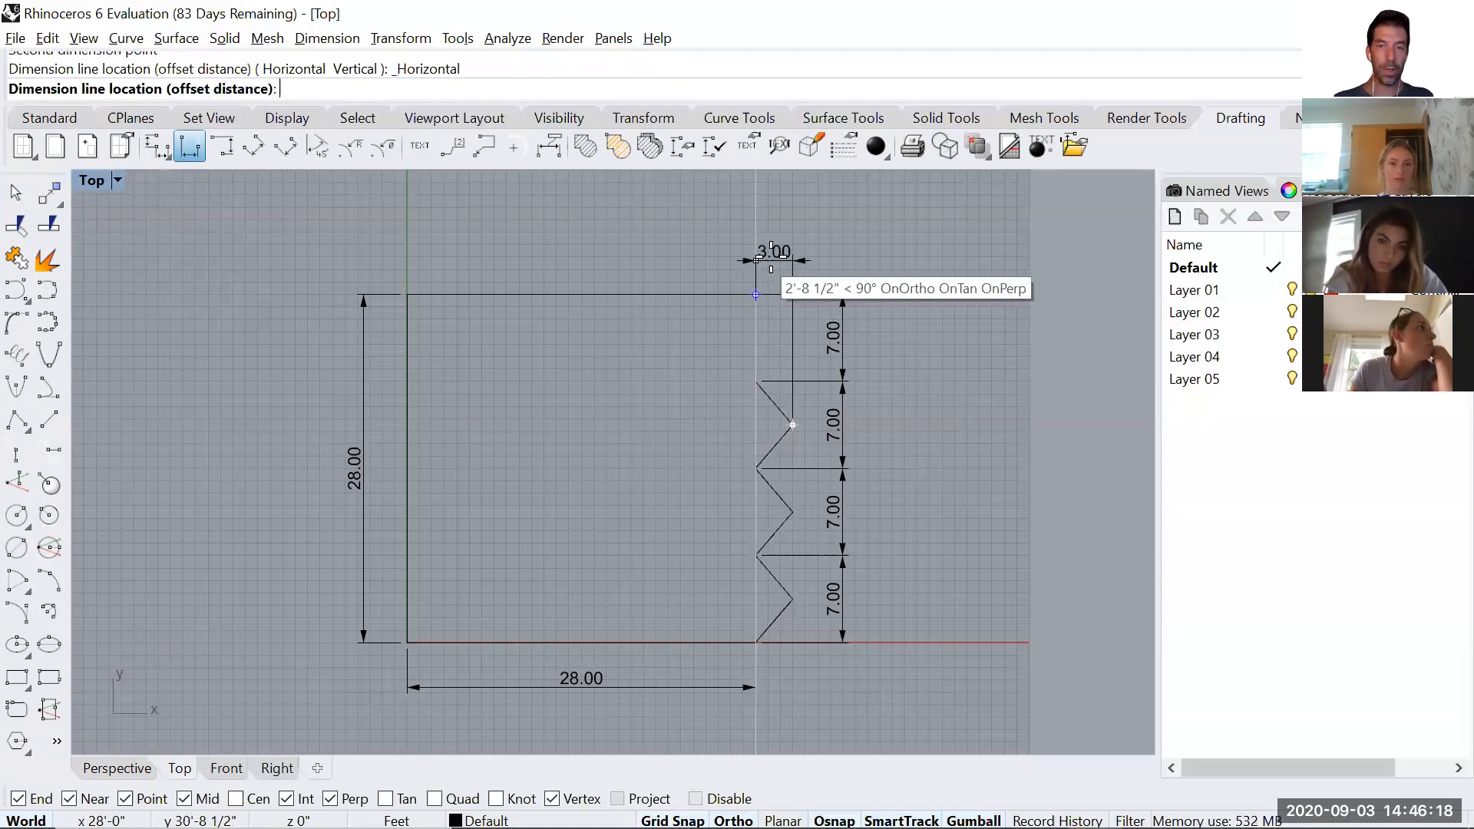
{"action": "left_click", "coordinate": [792, 242]}
Add a vertical dimension inside the outline from the uppermost zigzag tip to the zigzag's upper start point.
{"action": "scroll", "coordinate": [788, 409], "scroll_direction": "up", "scroll_amount": 2}
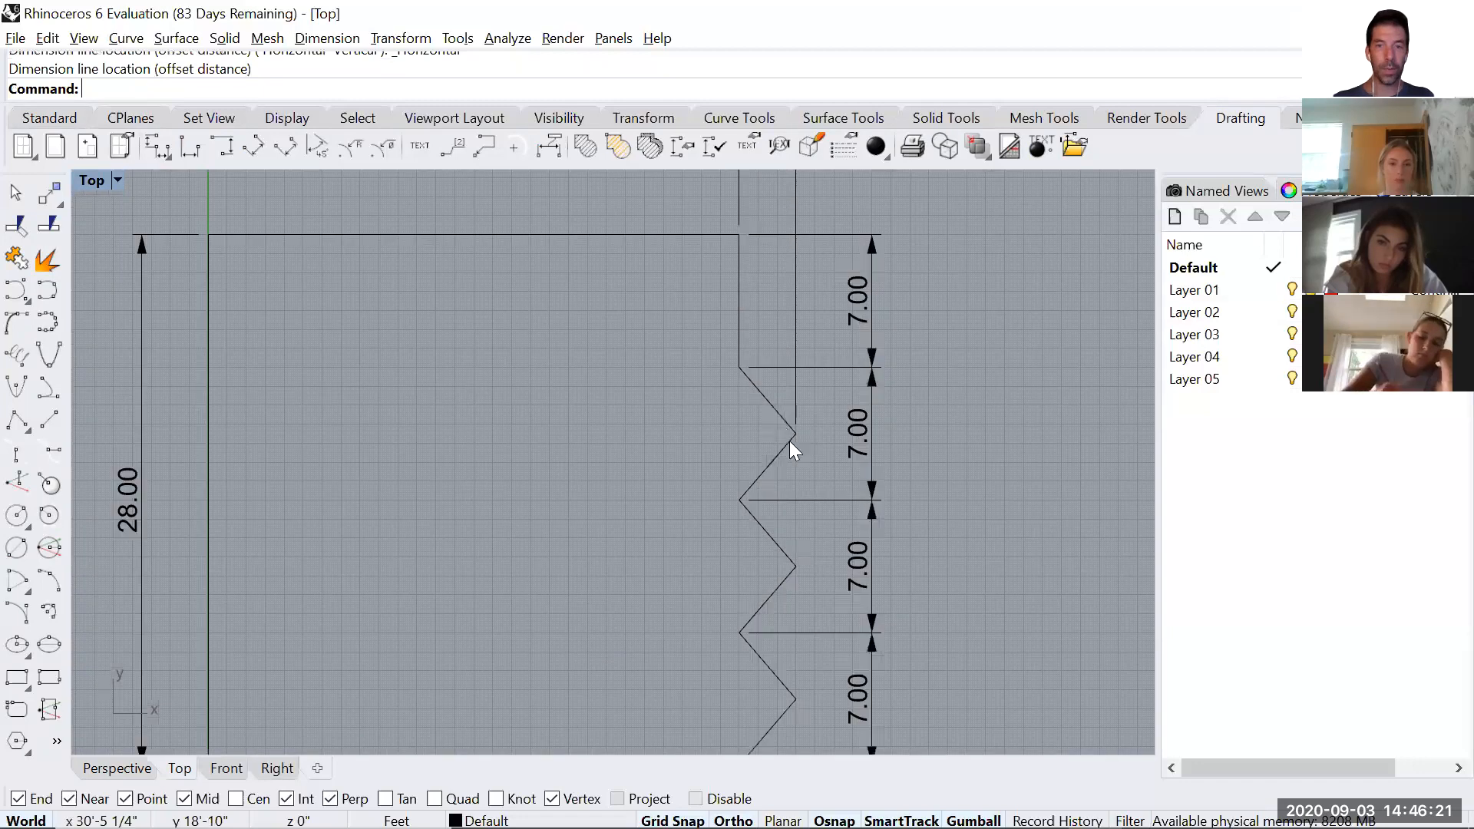
{"action": "left_click", "coordinate": [218, 151]}
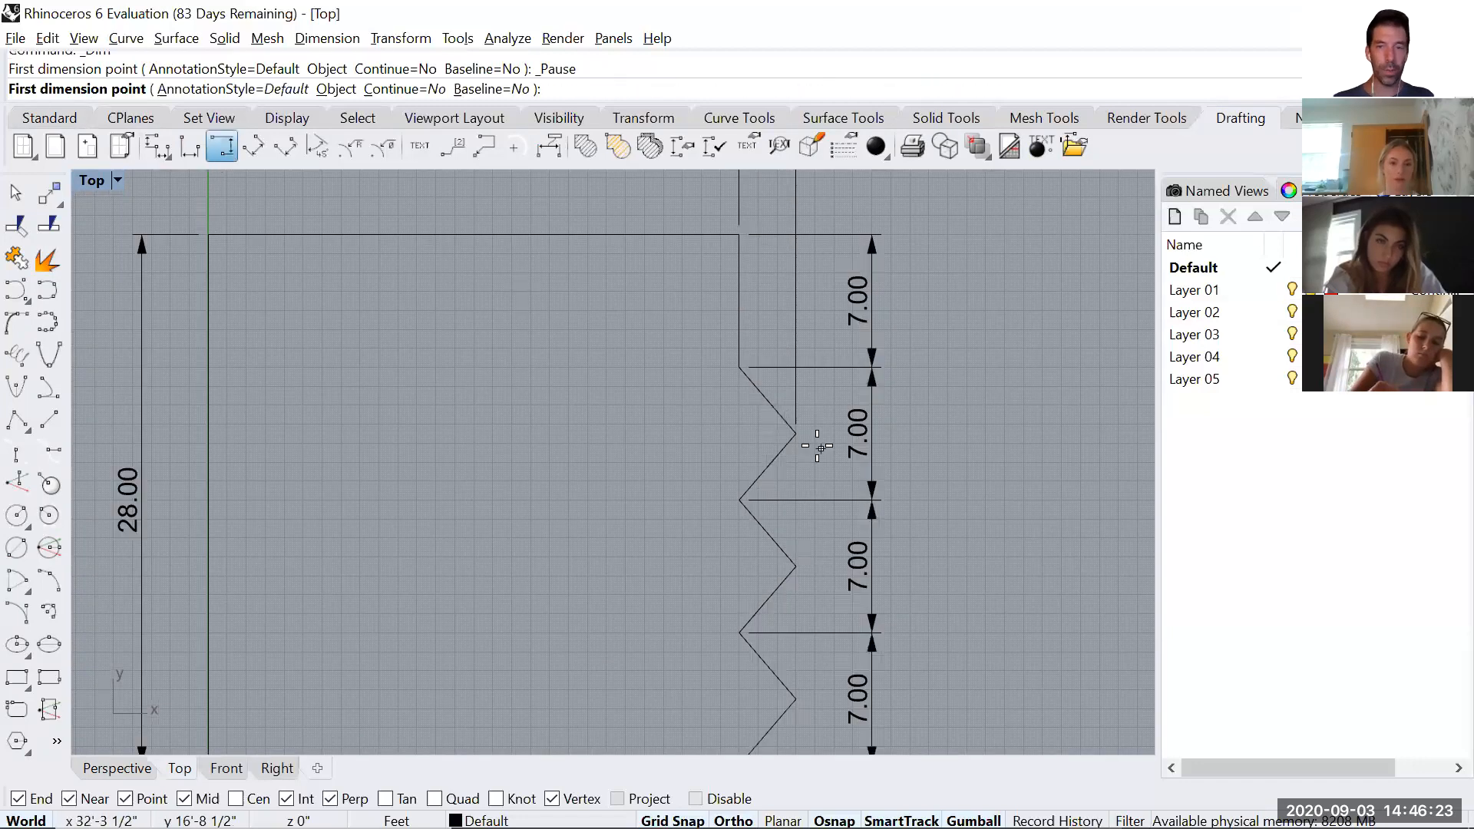
{"action": "left_click", "coordinate": [796, 434]}
{"action": "left_click", "coordinate": [741, 368]}
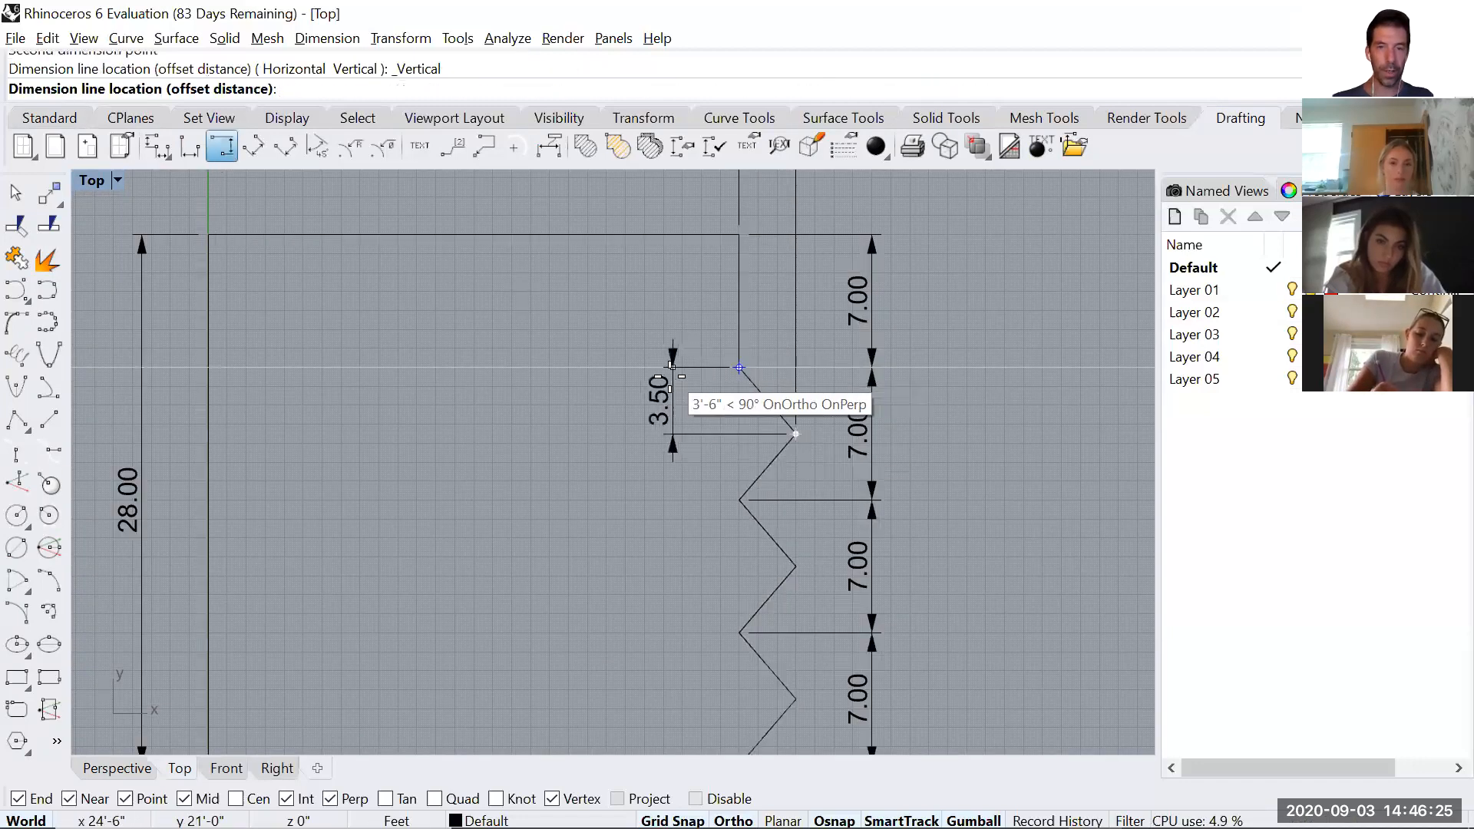
{"action": "left_click", "coordinate": [667, 415]}
{"action": "scroll", "coordinate": [930, 580], "scroll_direction": "down", "scroll_amount": 2}
{"action": "right_click_drag", "start_coordinate": [946, 571], "coordinate": [939, 568]}
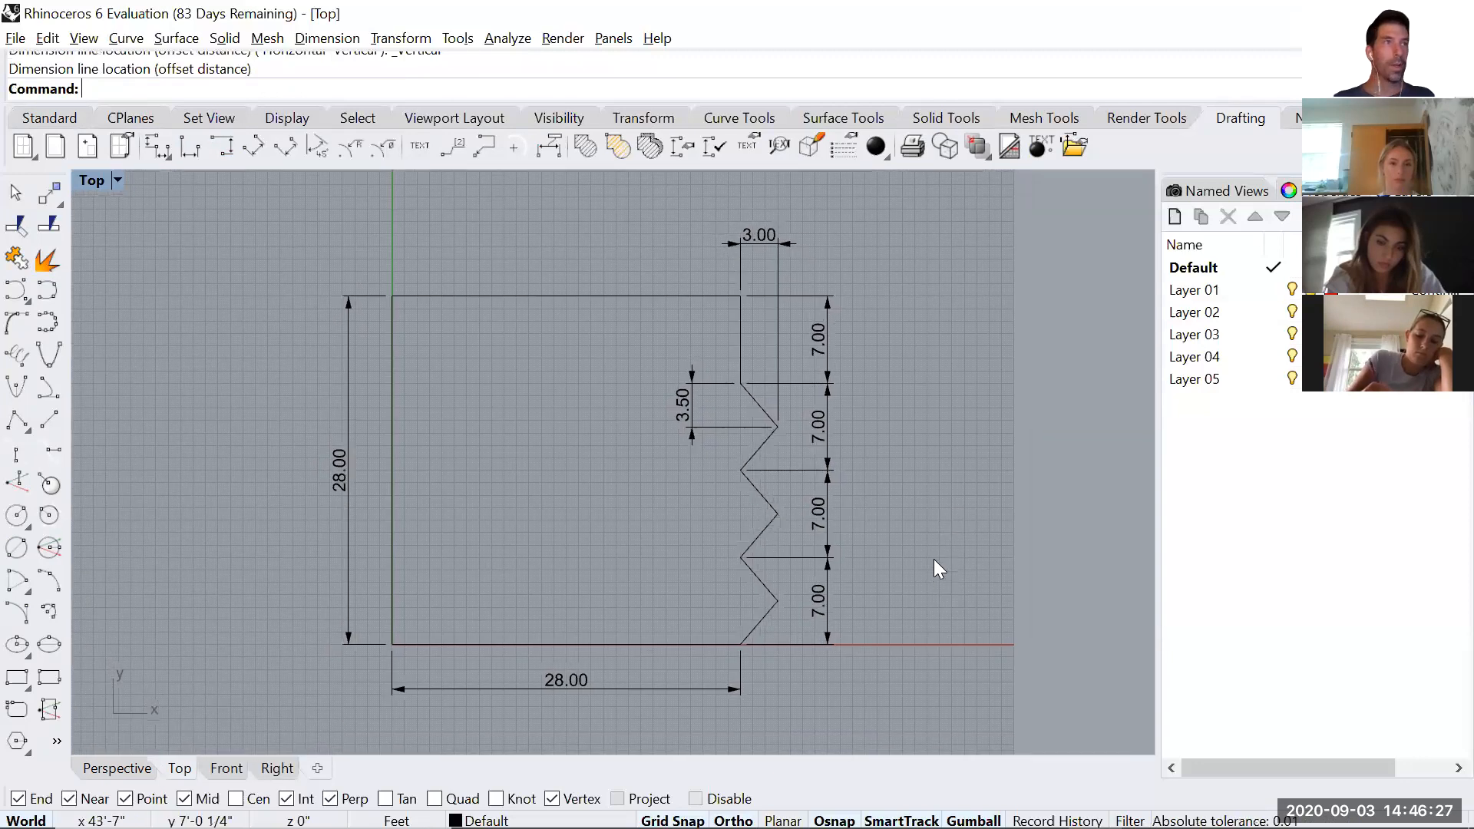
Rename Layer 01 as Dim.
{"action": "scroll", "coordinate": [935, 560], "scroll_direction": "down", "scroll_amount": 1}
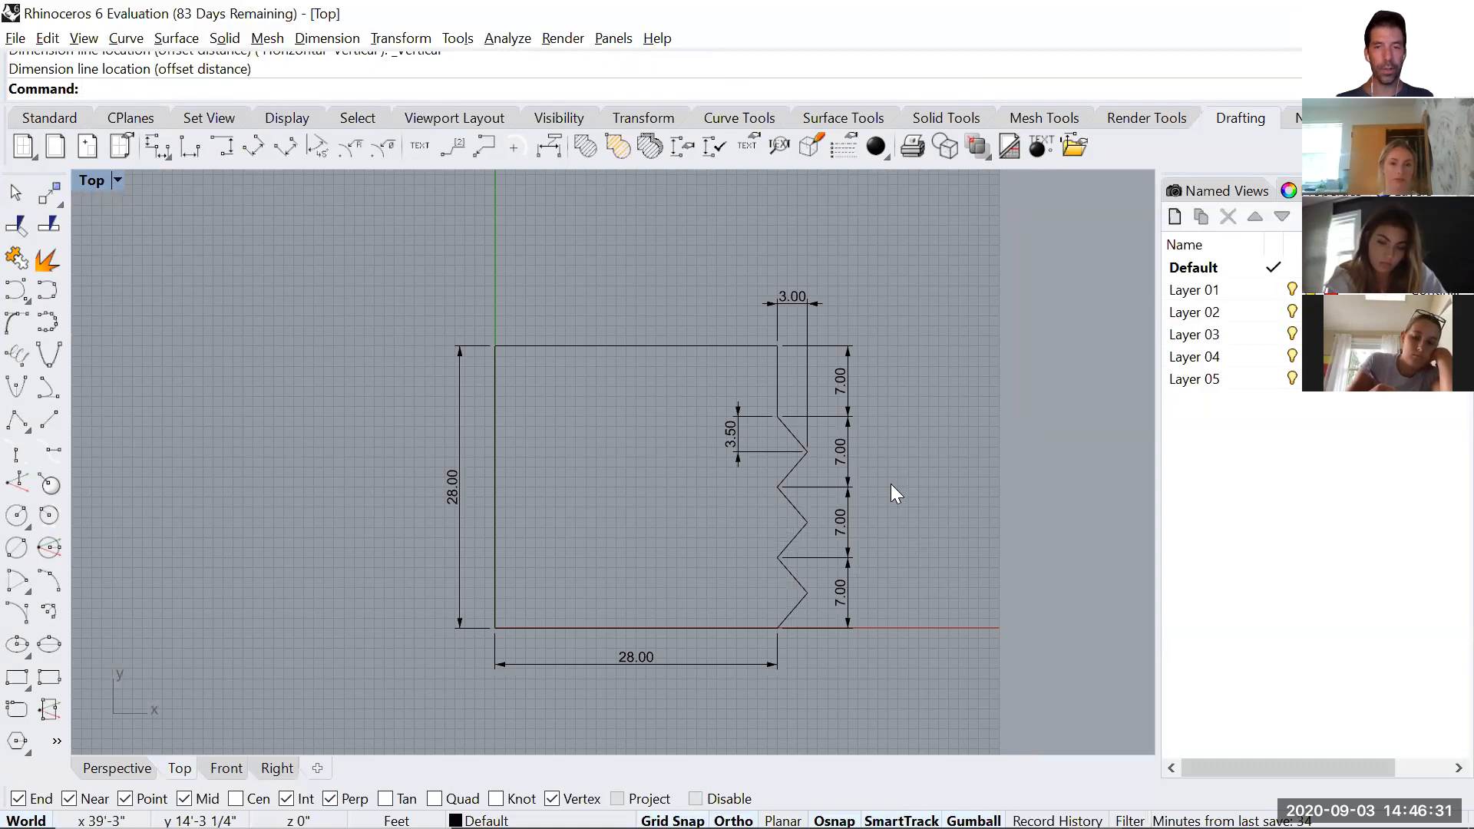
{"action": "left_click_drag", "start_coordinate": [945, 348], "coordinate": [944, 348]}
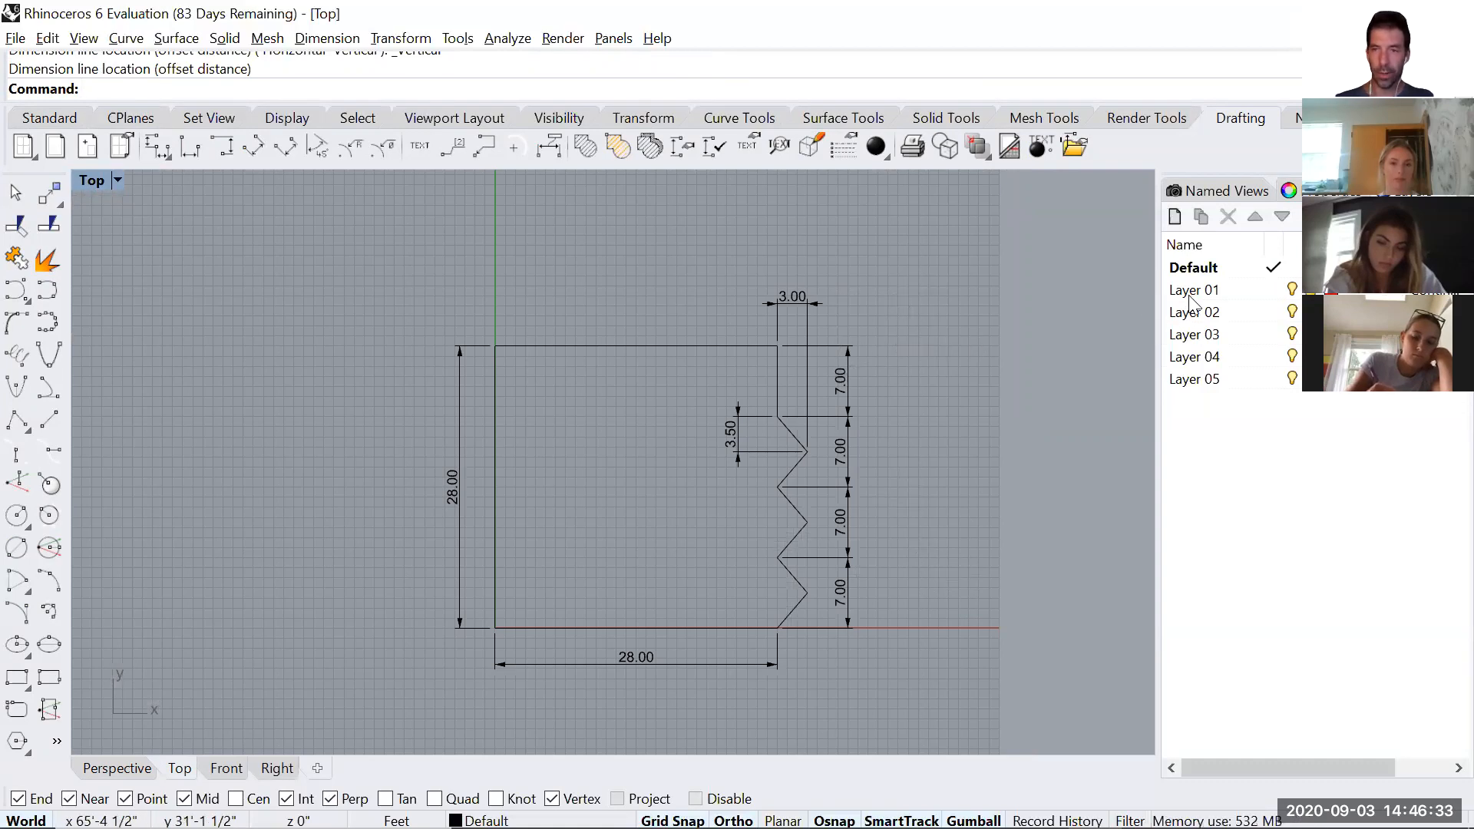
{"action": "left_click", "coordinate": [1193, 291]}
{"action": "left_click", "coordinate": [1203, 292]}
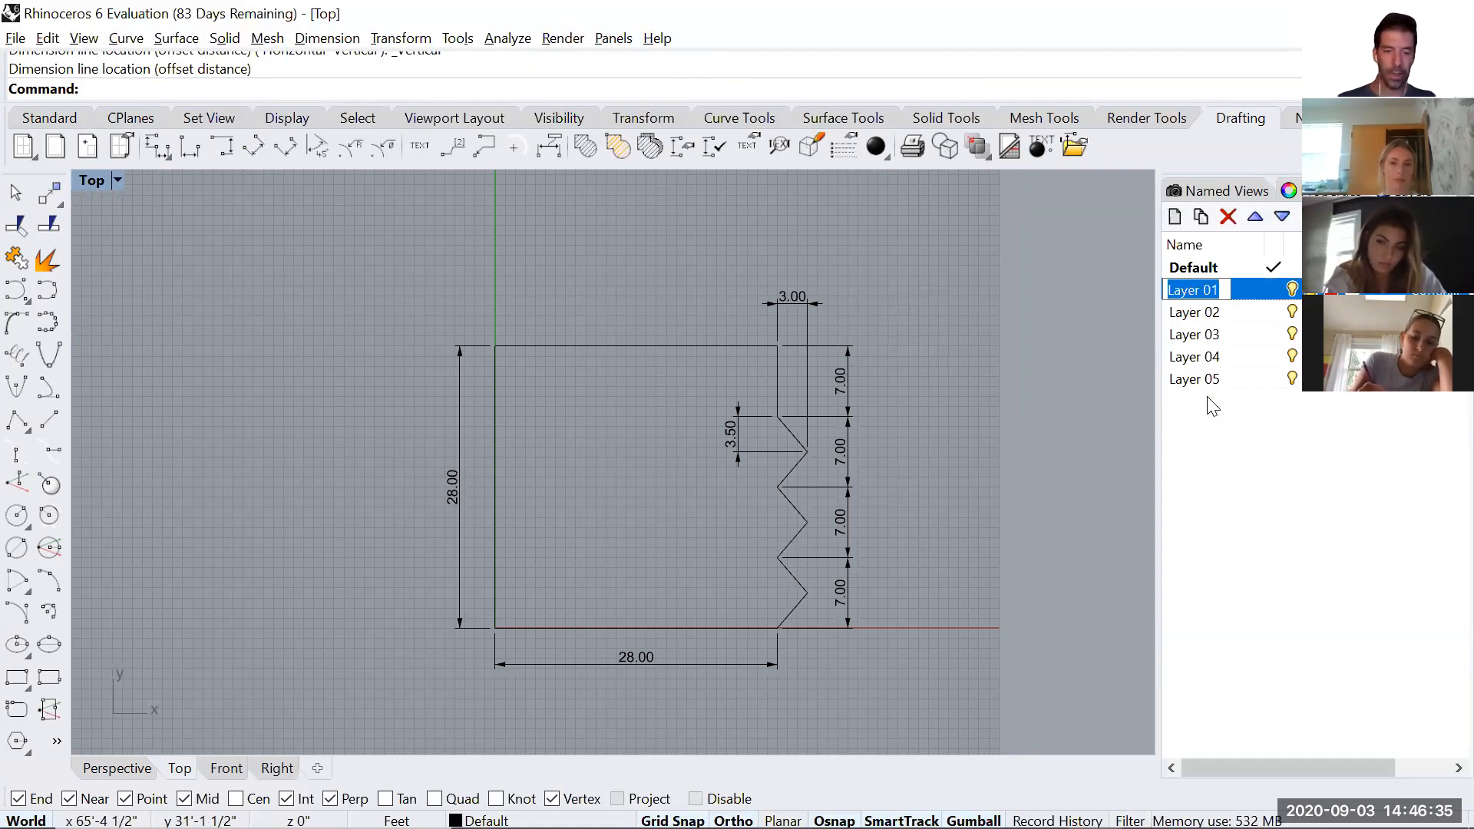
{"action": "type", "text": "Dim"}
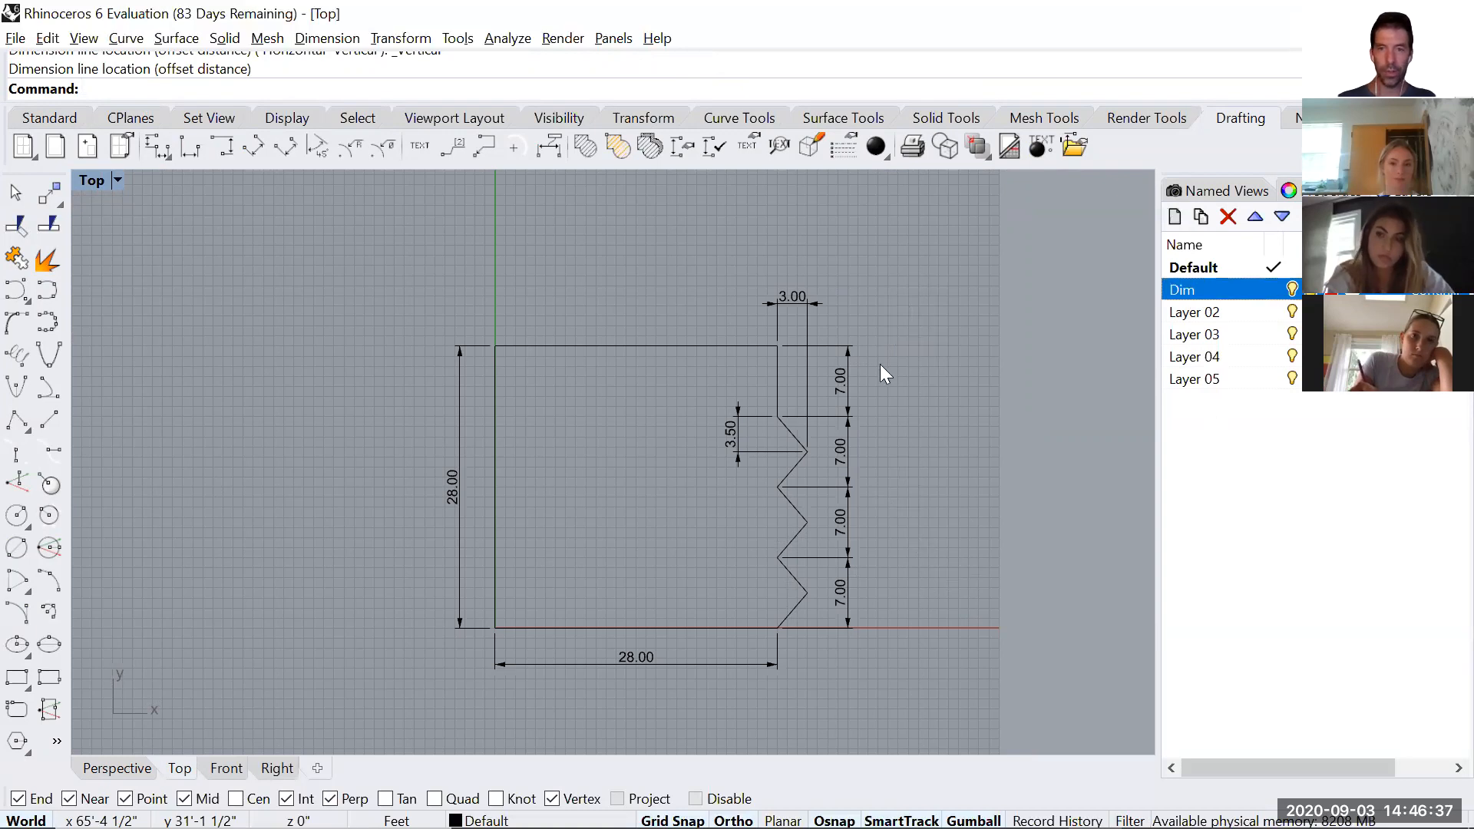
Move all the dimensions to the Dim layer, leaving the outline out, and check the layer by hiding and showing it.
{"action": "left_click_drag", "start_coordinate": [868, 339], "coordinate": [798, 394]}
{"action": "left_click_drag", "start_coordinate": [838, 656], "coordinate": [840, 659]}
{"action": "left_click_drag", "start_coordinate": [825, 682], "coordinate": [720, 682]}
{"action": "left_click", "coordinate": [457, 536]}
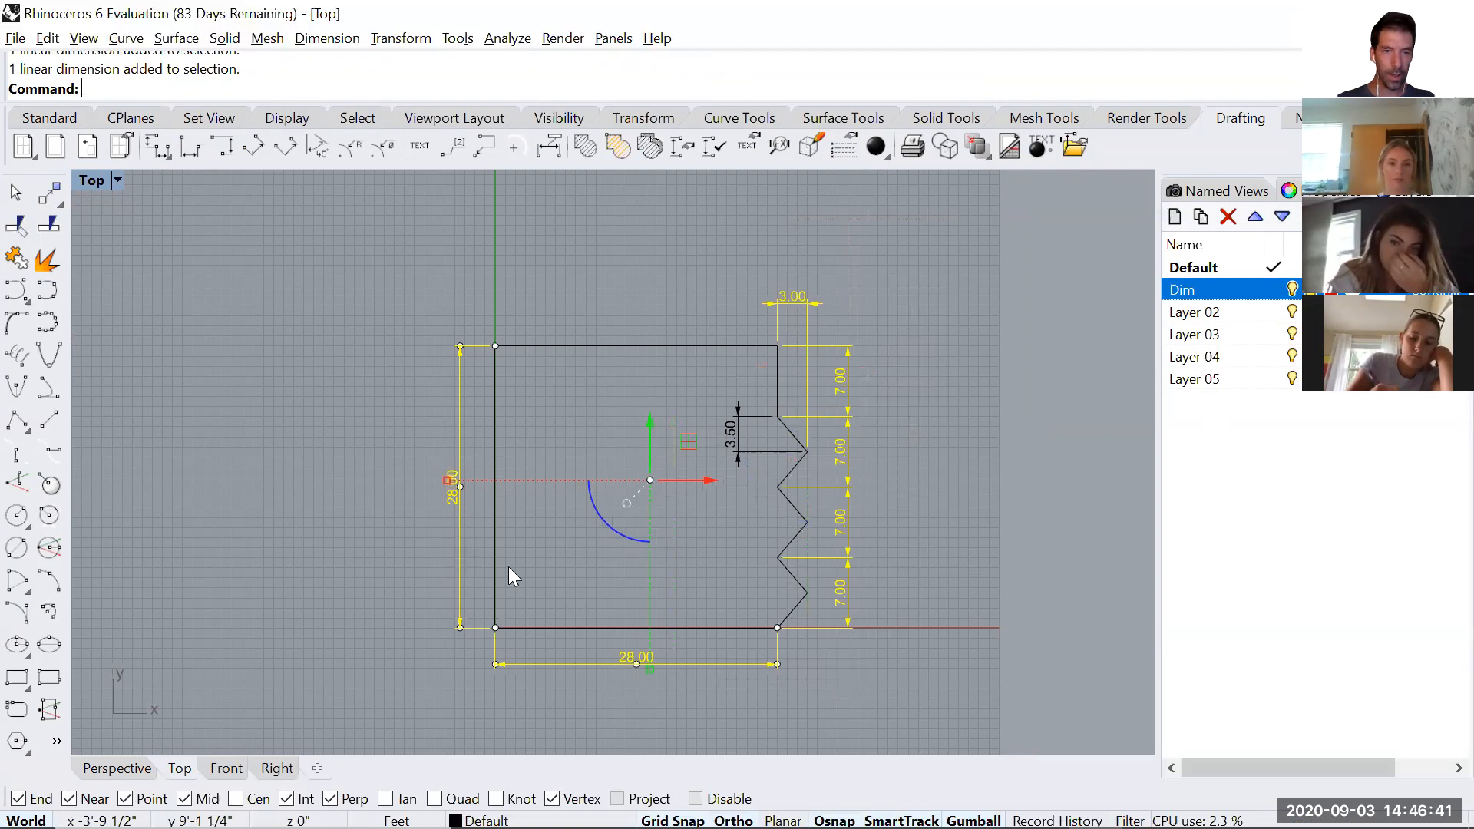
{"action": "left_click", "coordinate": [766, 451]}
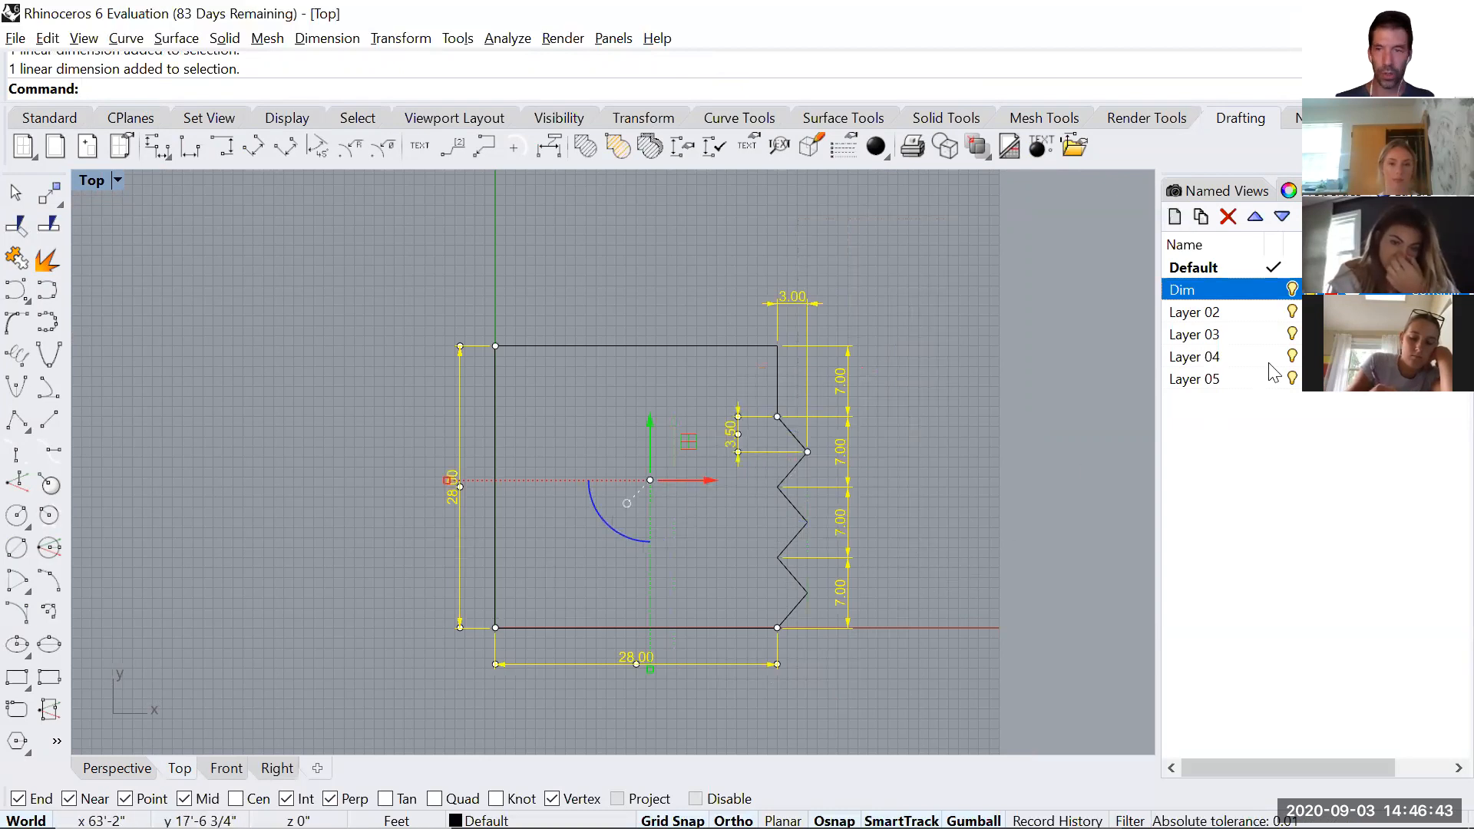
{"action": "right_click", "coordinate": [1203, 297]}
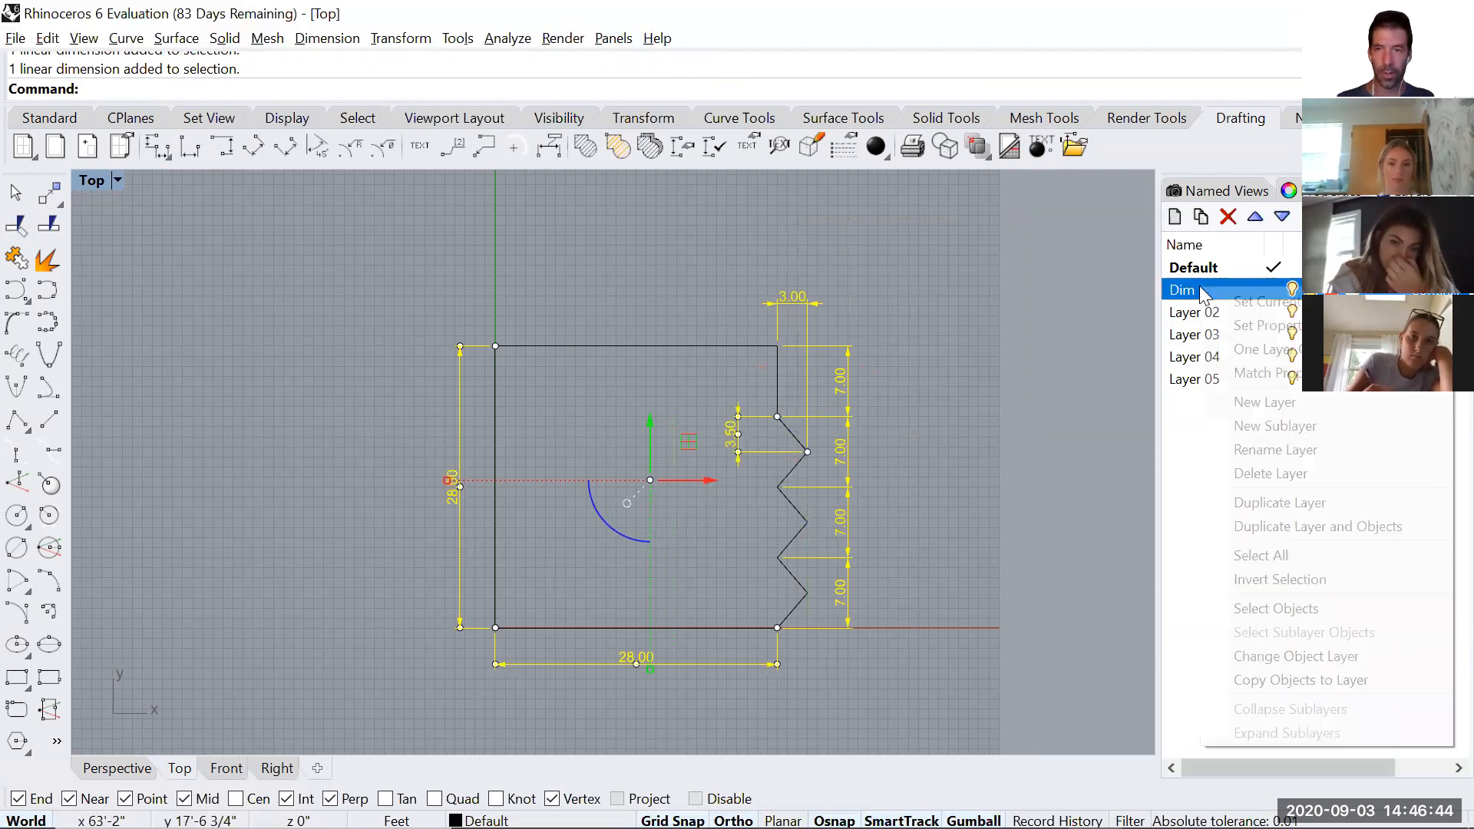
{"action": "left_click", "coordinate": [1288, 657]}
{"action": "left_click", "coordinate": [989, 479]}
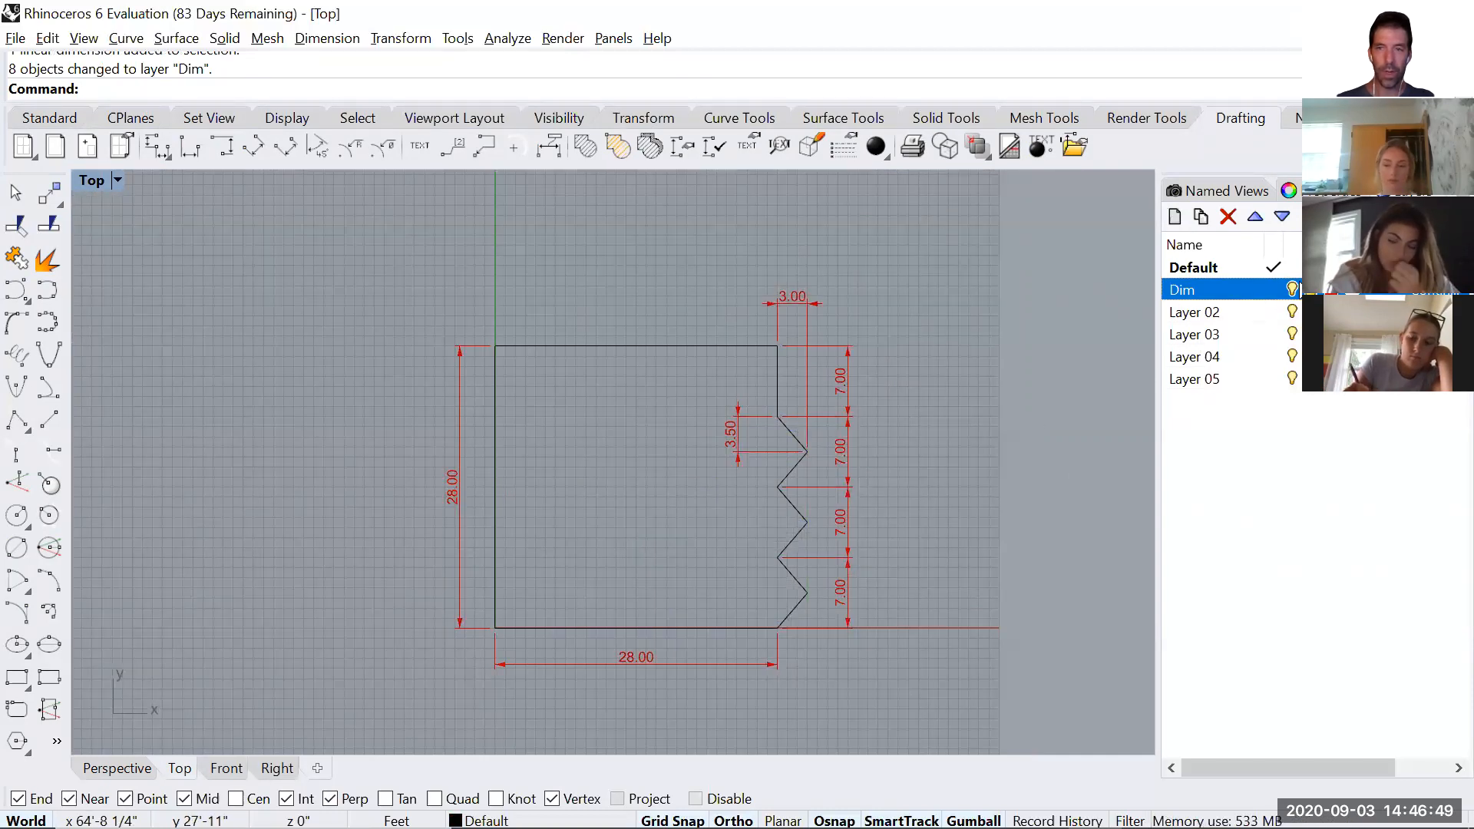
{"action": "left_click", "coordinate": [1292, 289]}
{"action": "left_click", "coordinate": [1292, 289]}
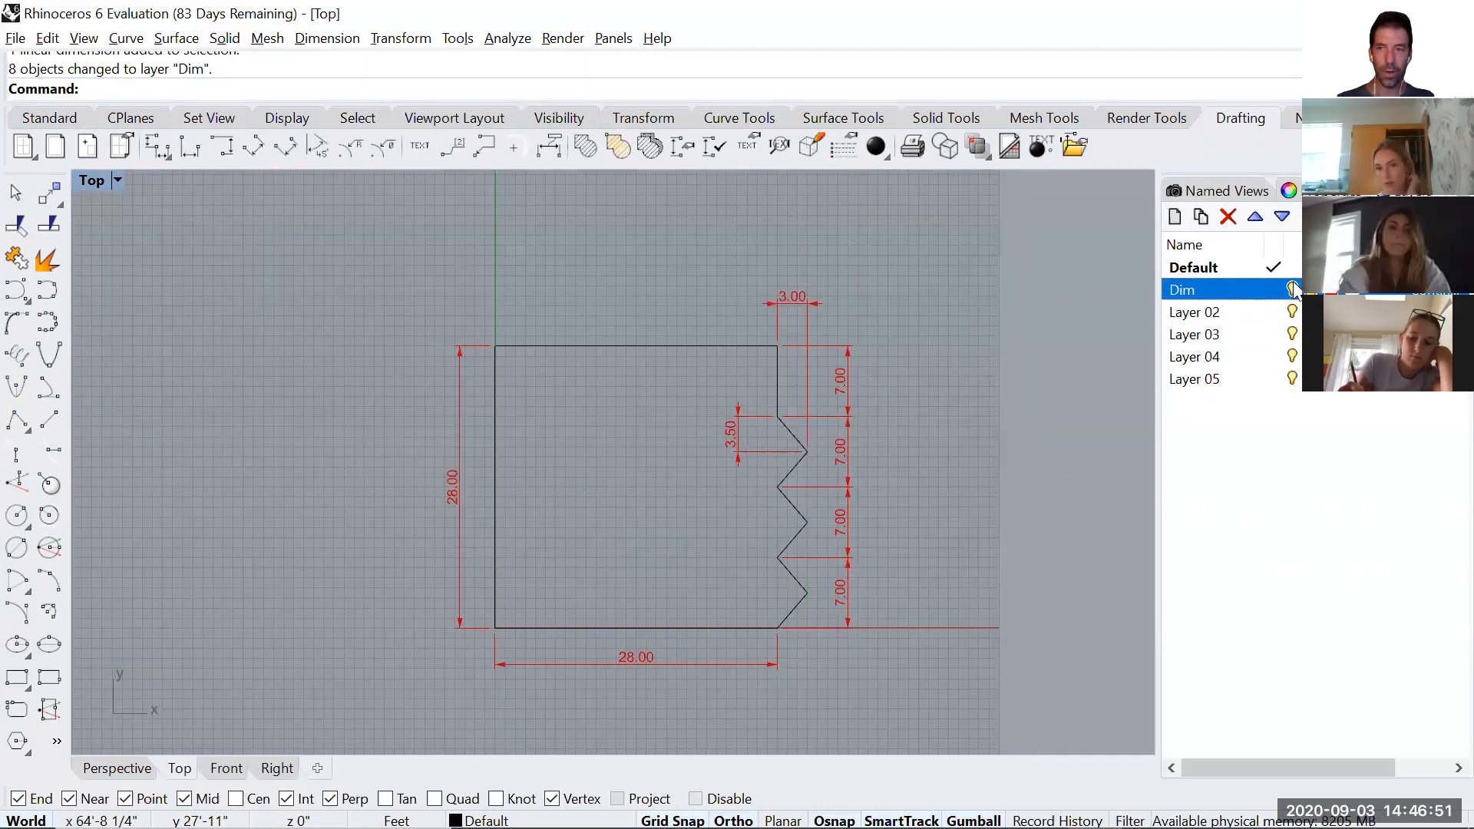
Move the closed plan outline to Layer 02.
{"action": "left_click", "coordinate": [686, 346]}
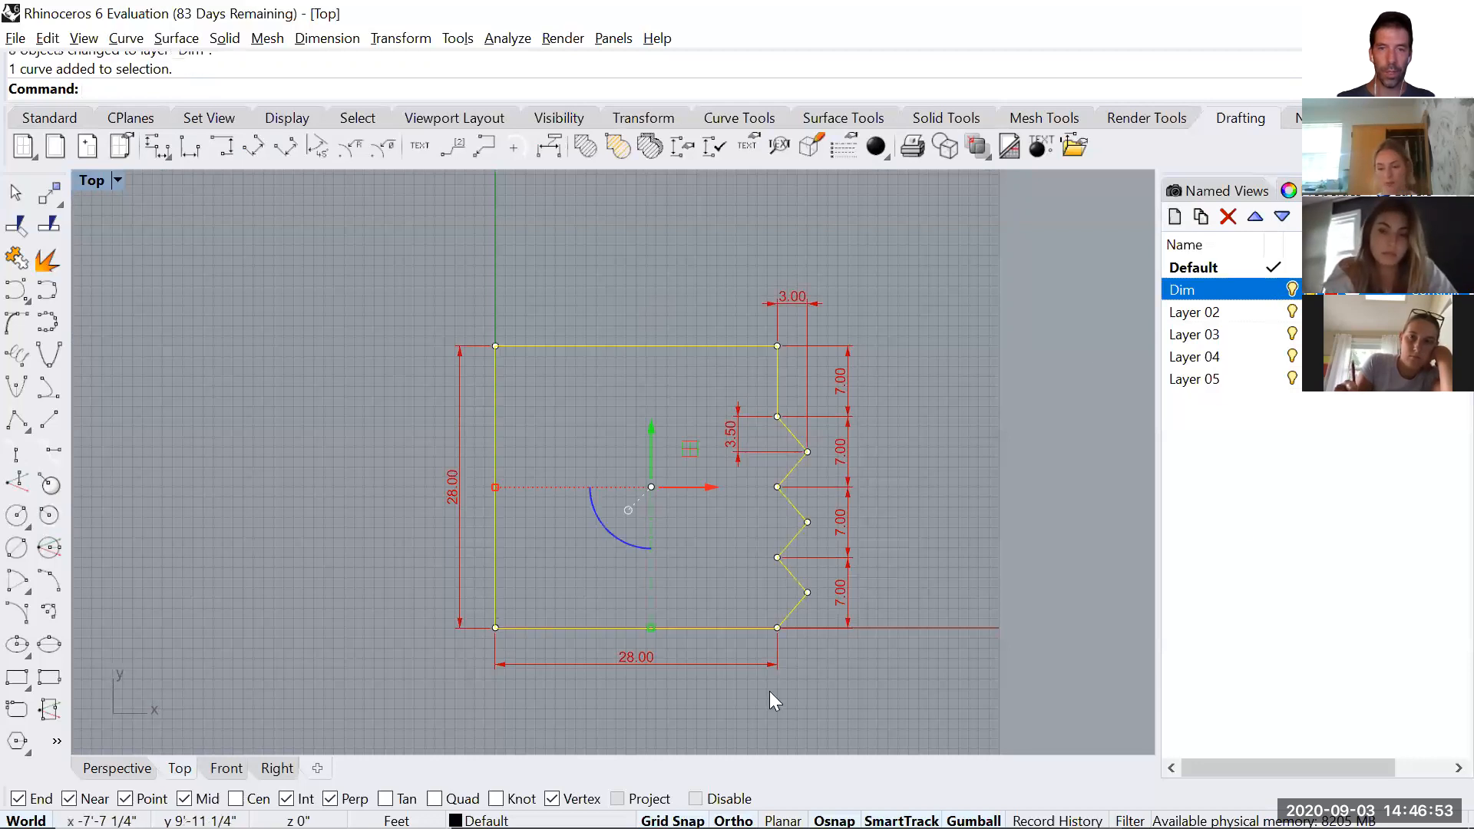
{"action": "right_click", "coordinate": [1221, 313]}
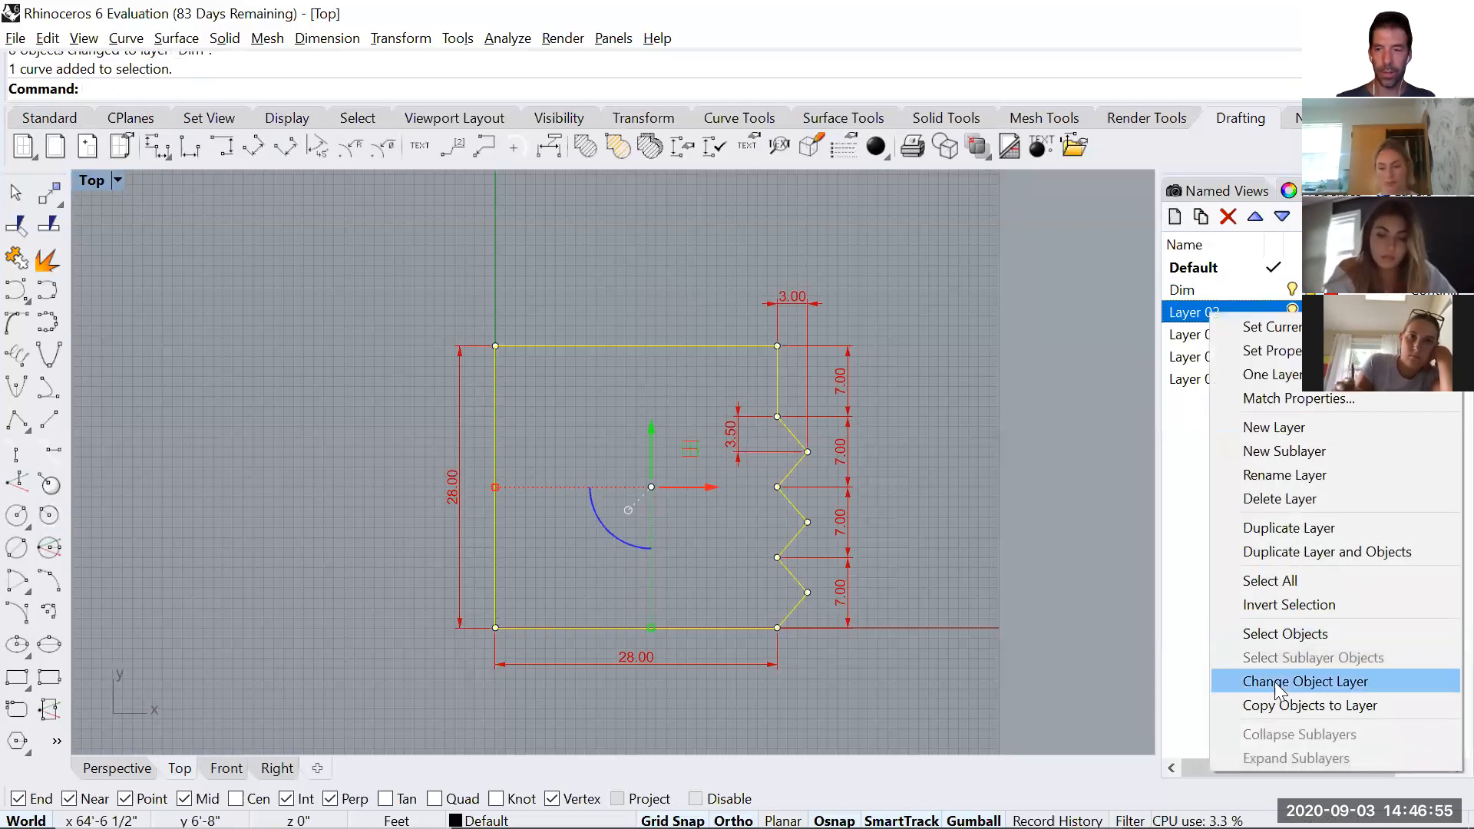
{"action": "left_click", "coordinate": [1274, 682]}
Rename Layer 02 as WorkingLines and check the layer by hiding and showing it.
{"action": "left_click", "coordinate": [1208, 313]}
{"action": "type", "text": "W"}
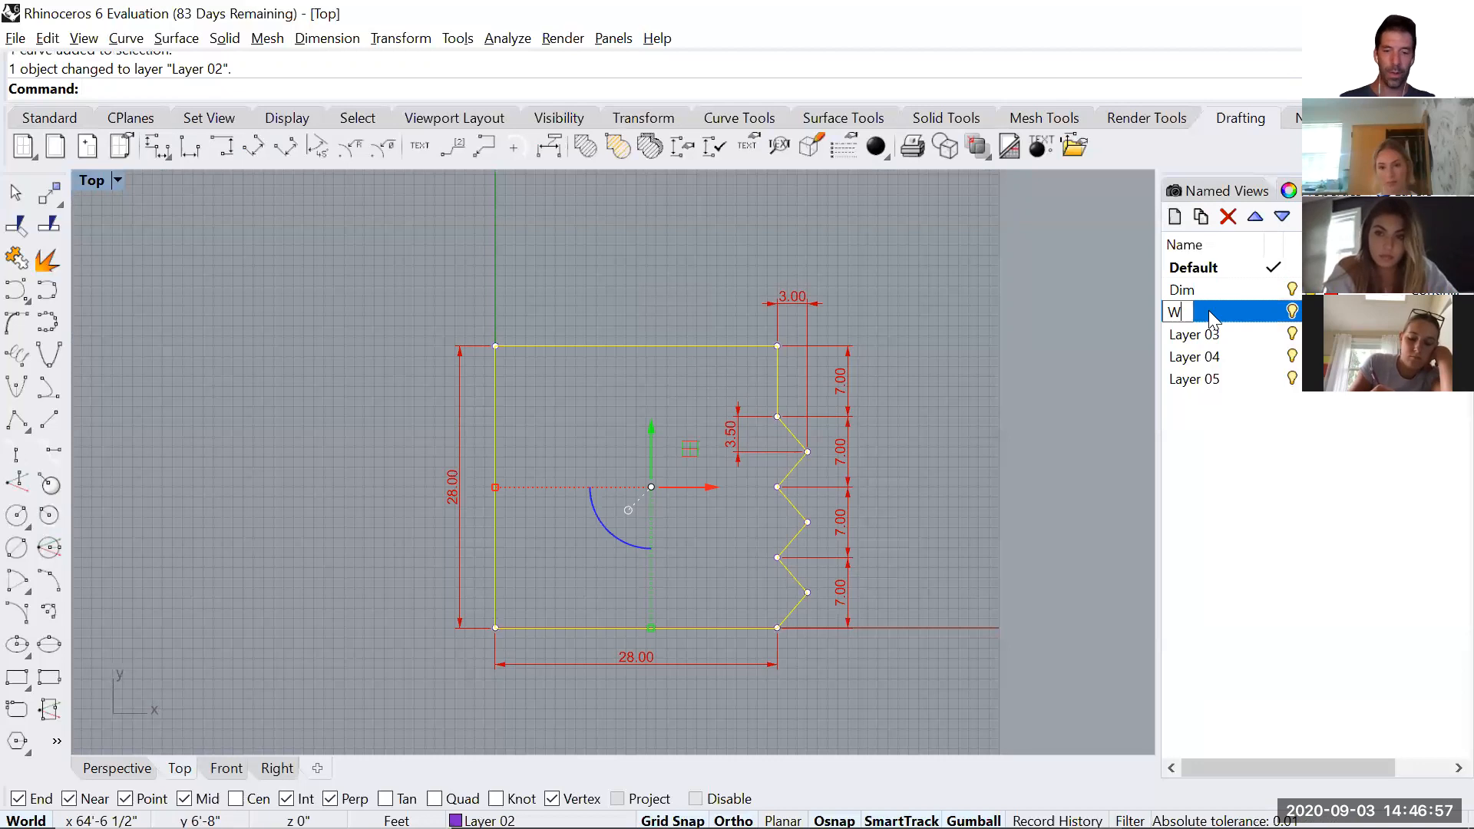
{"action": "type", "text": "orkingLine"}
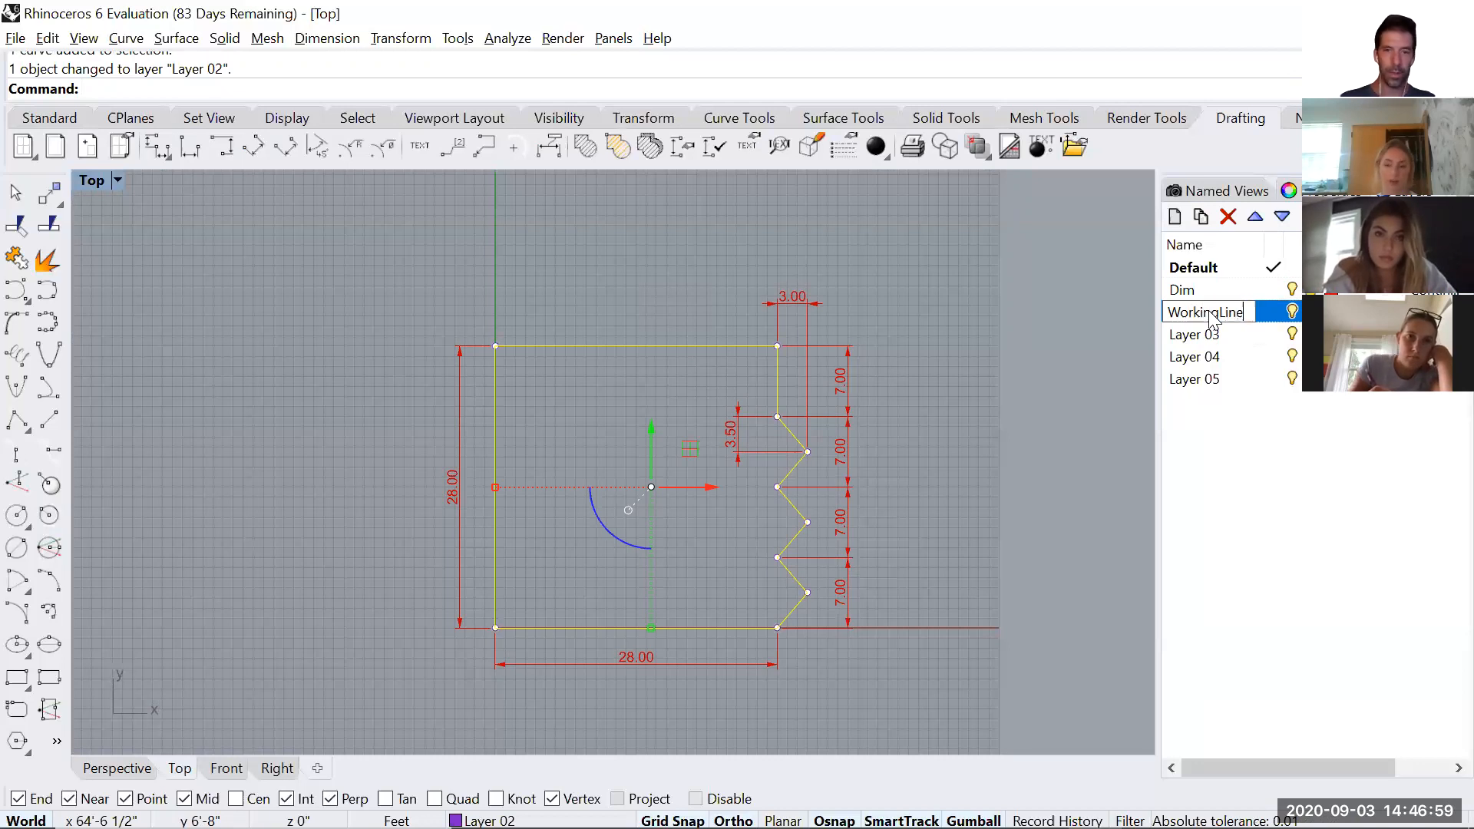
{"action": "type", "text": "s"}
{"action": "key", "text": "Return"}
{"action": "left_click", "coordinate": [1293, 311]}
{"action": "left_click", "coordinate": [1293, 311]}
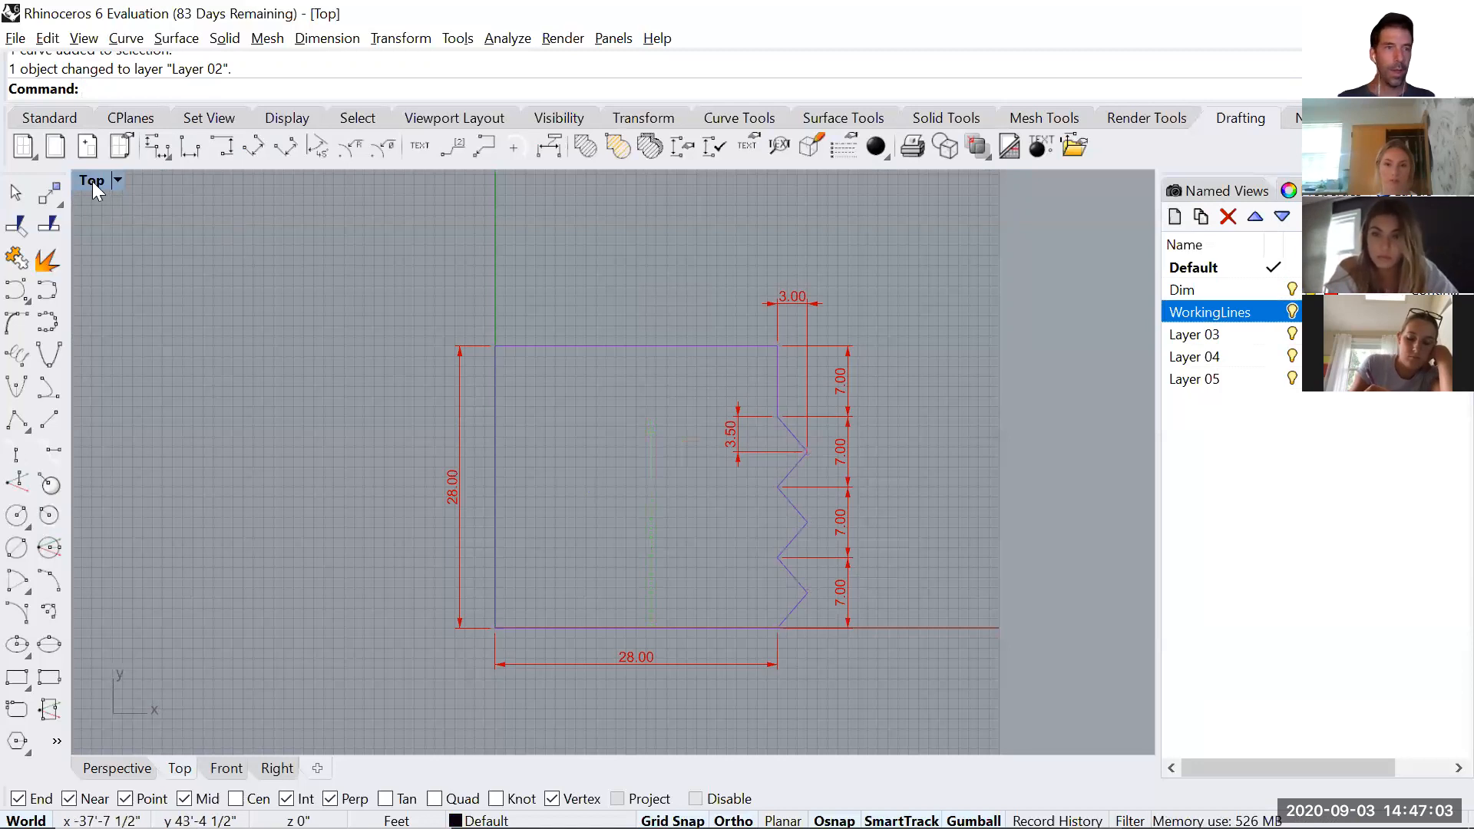
Switch to a maximized Perspective view showing the outline at an angle from above.
{"action": "double_click", "coordinate": [93, 182]}
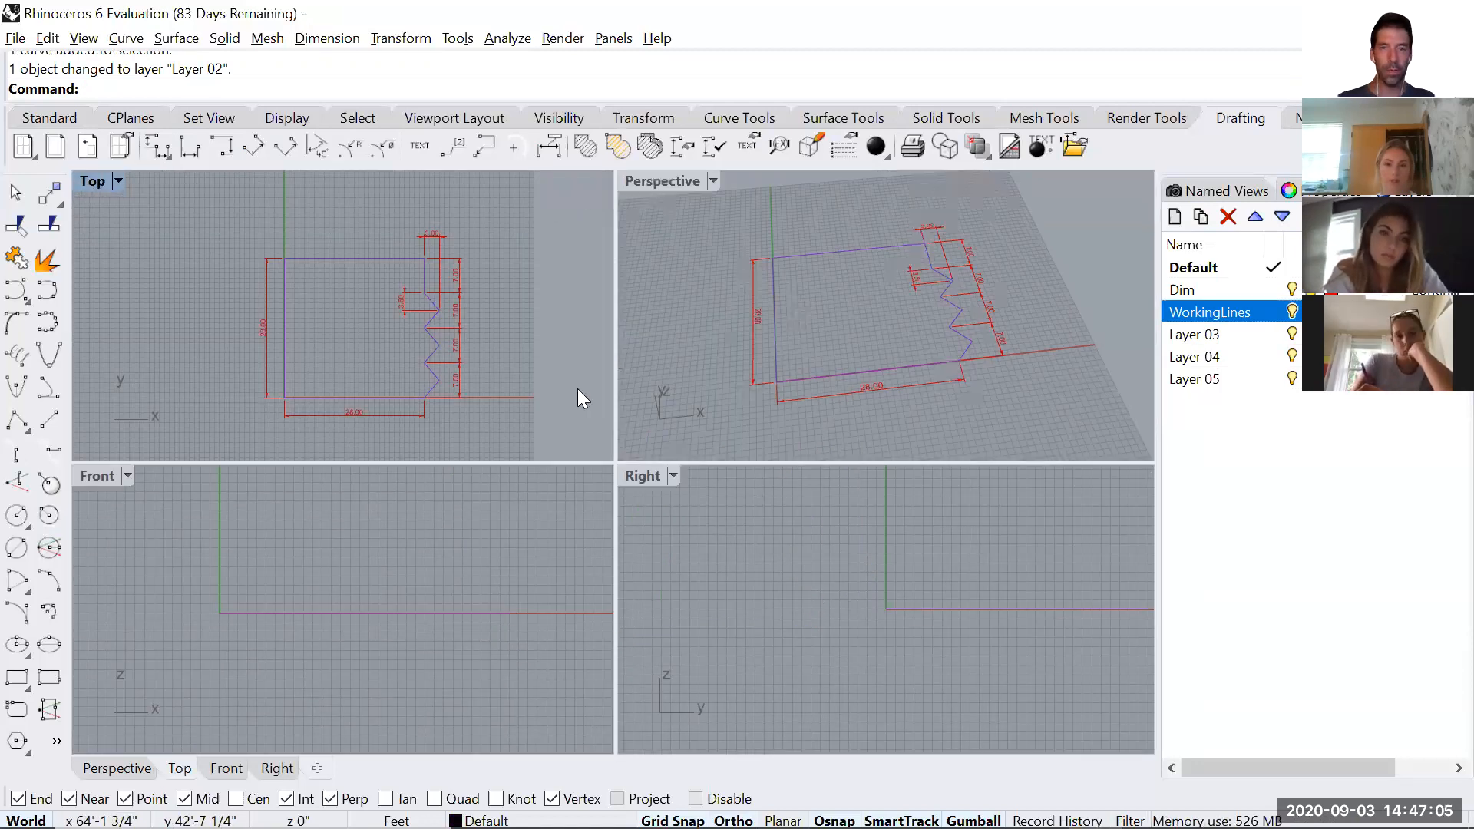
{"action": "double_click", "coordinate": [662, 181]}
{"action": "right_click_drag", "start_coordinate": [263, 308], "coordinate": [169, 377]}
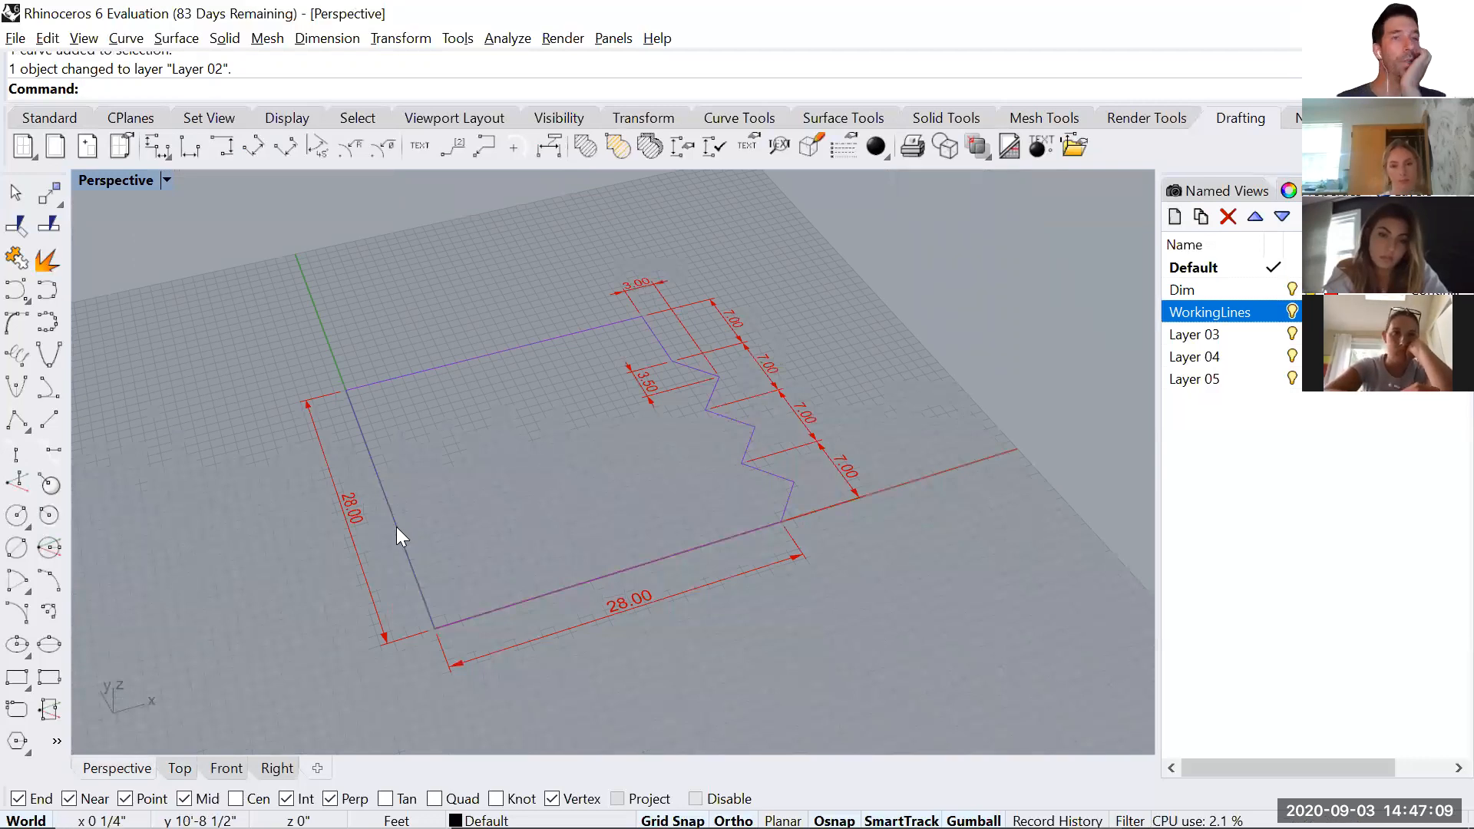
{"action": "right_click_drag", "start_coordinate": [443, 459], "coordinate": [481, 353]}
{"action": "left_click", "coordinate": [470, 390]}
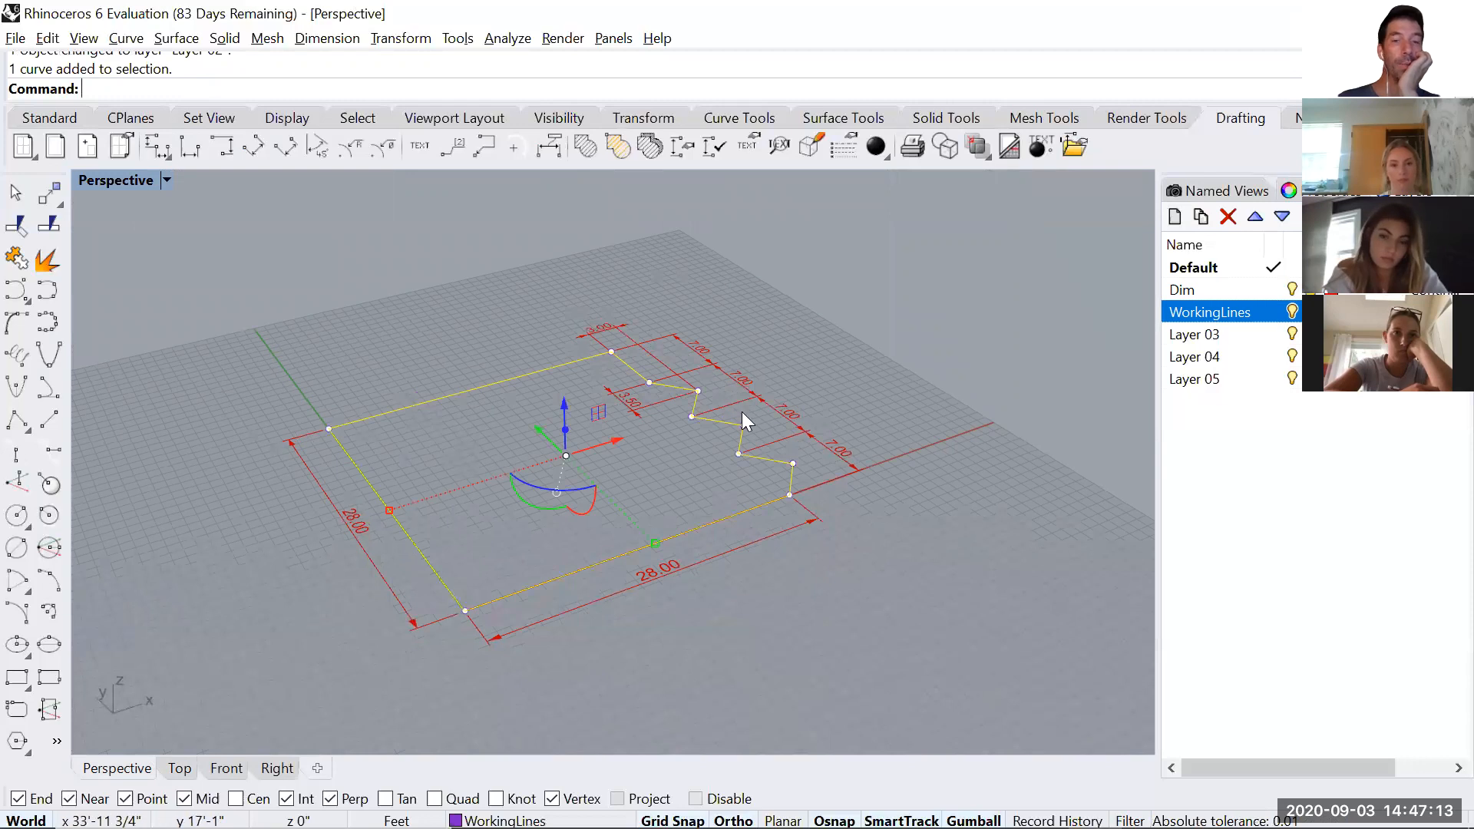
{"action": "left_click", "coordinate": [399, 334]}
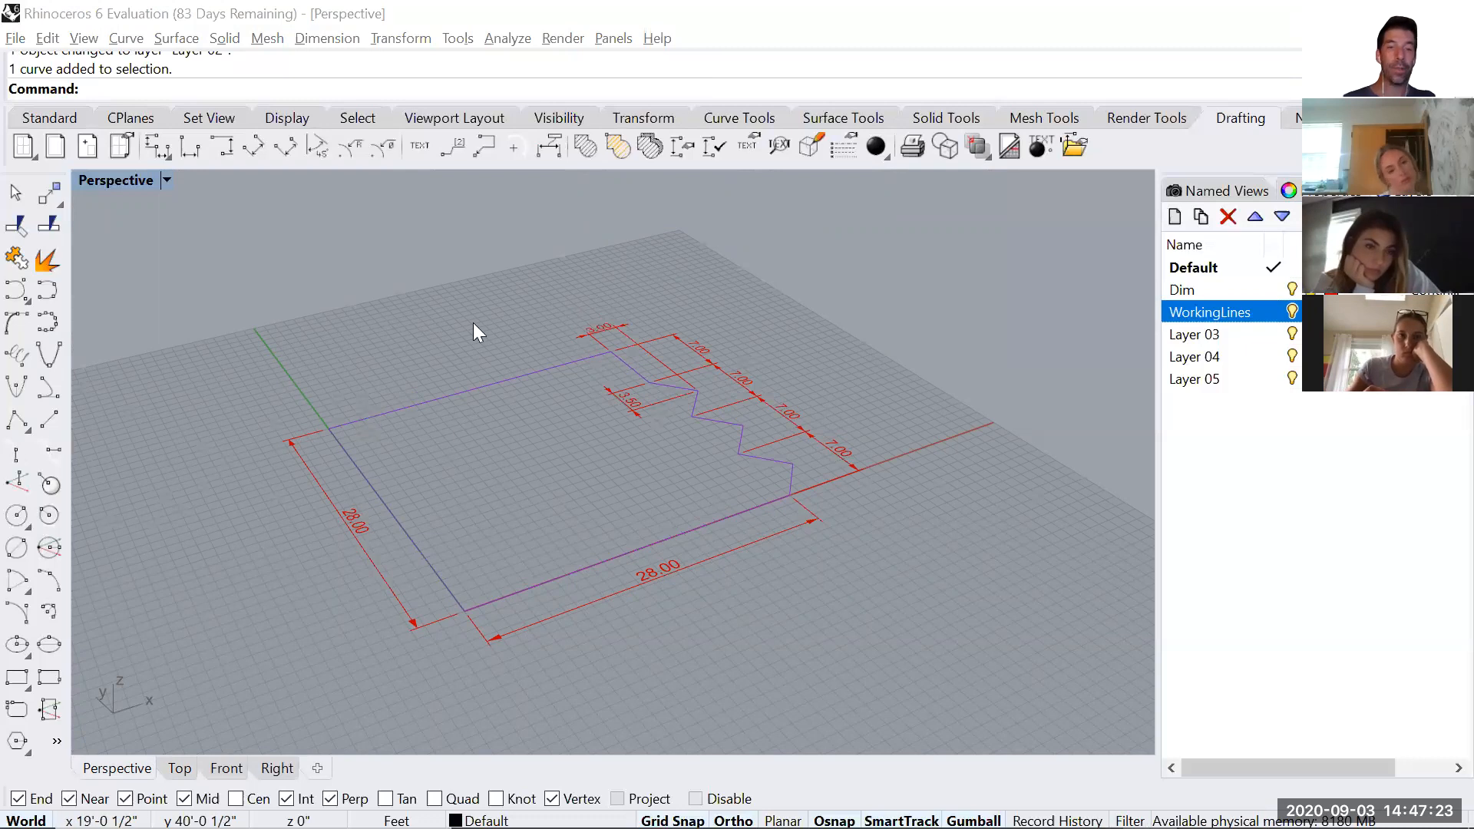
Extrude the outline 16'6" downward as a solid with ExtrudeCrv.
{"action": "left_click", "coordinate": [430, 400]}
{"action": "type", "text": "Extru"}
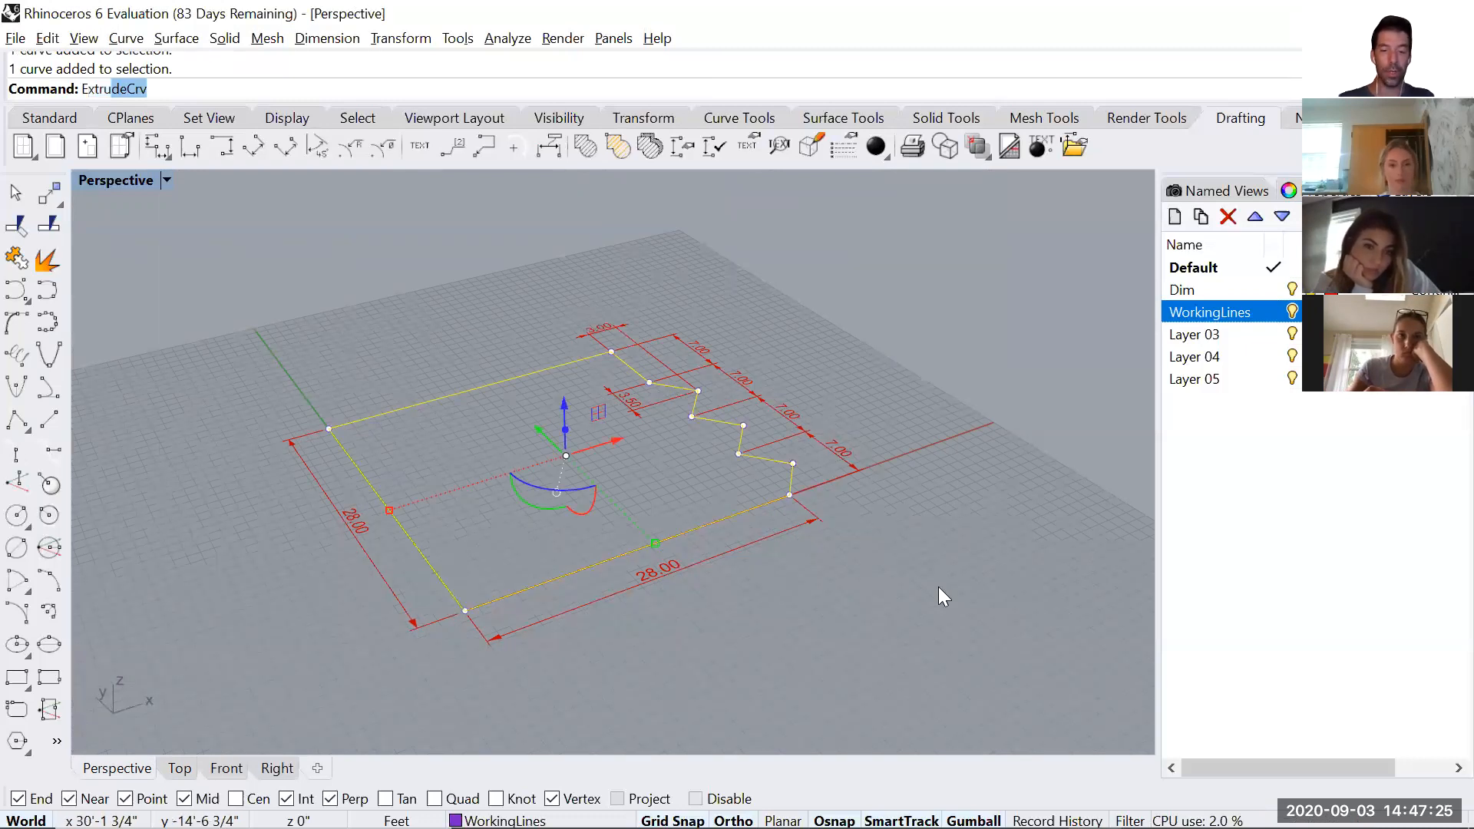
{"action": "type", "text": "de"}
{"action": "key", "text": "Return"}
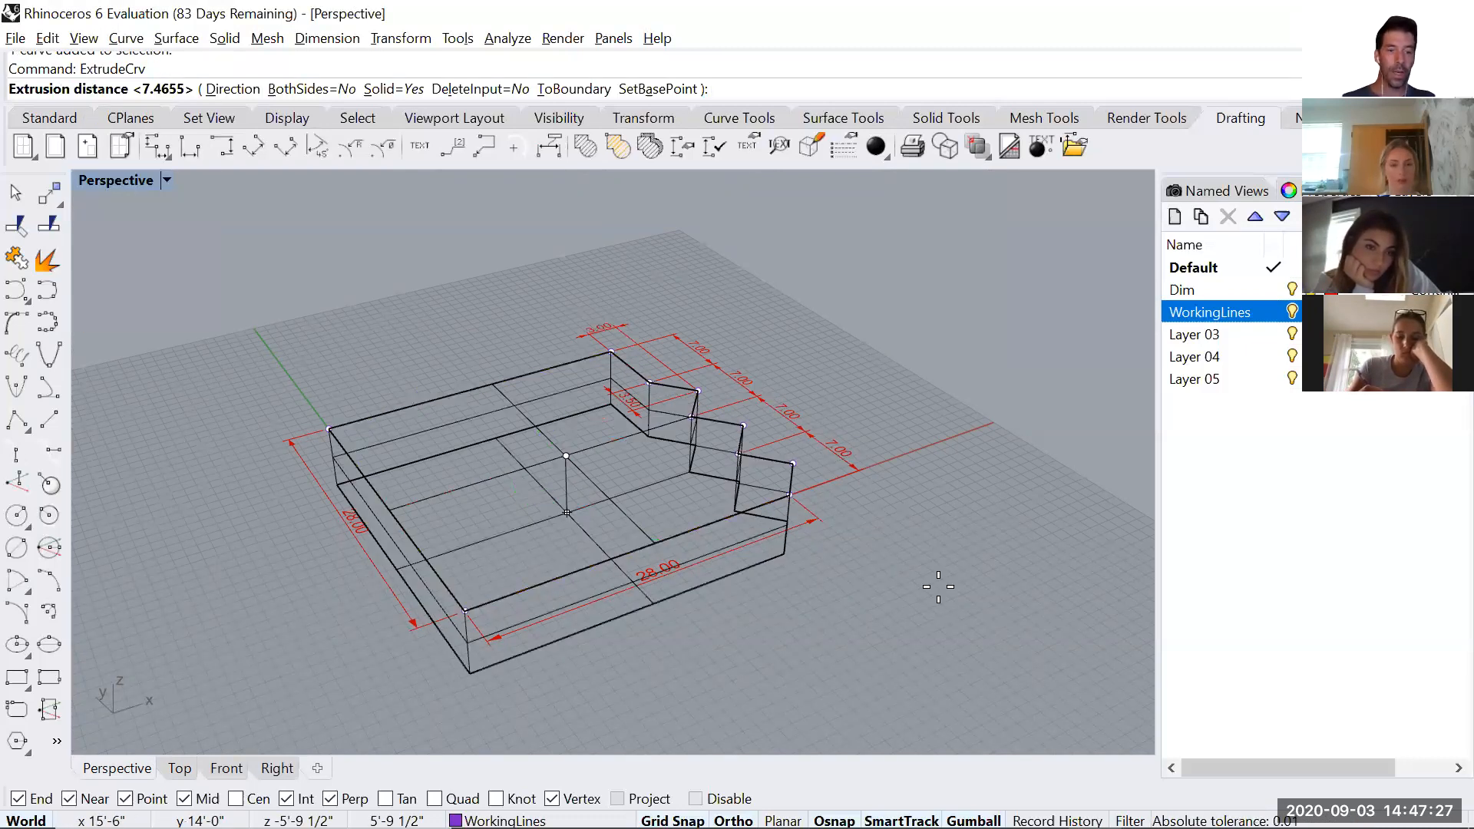
{"action": "type", "text": "16"}
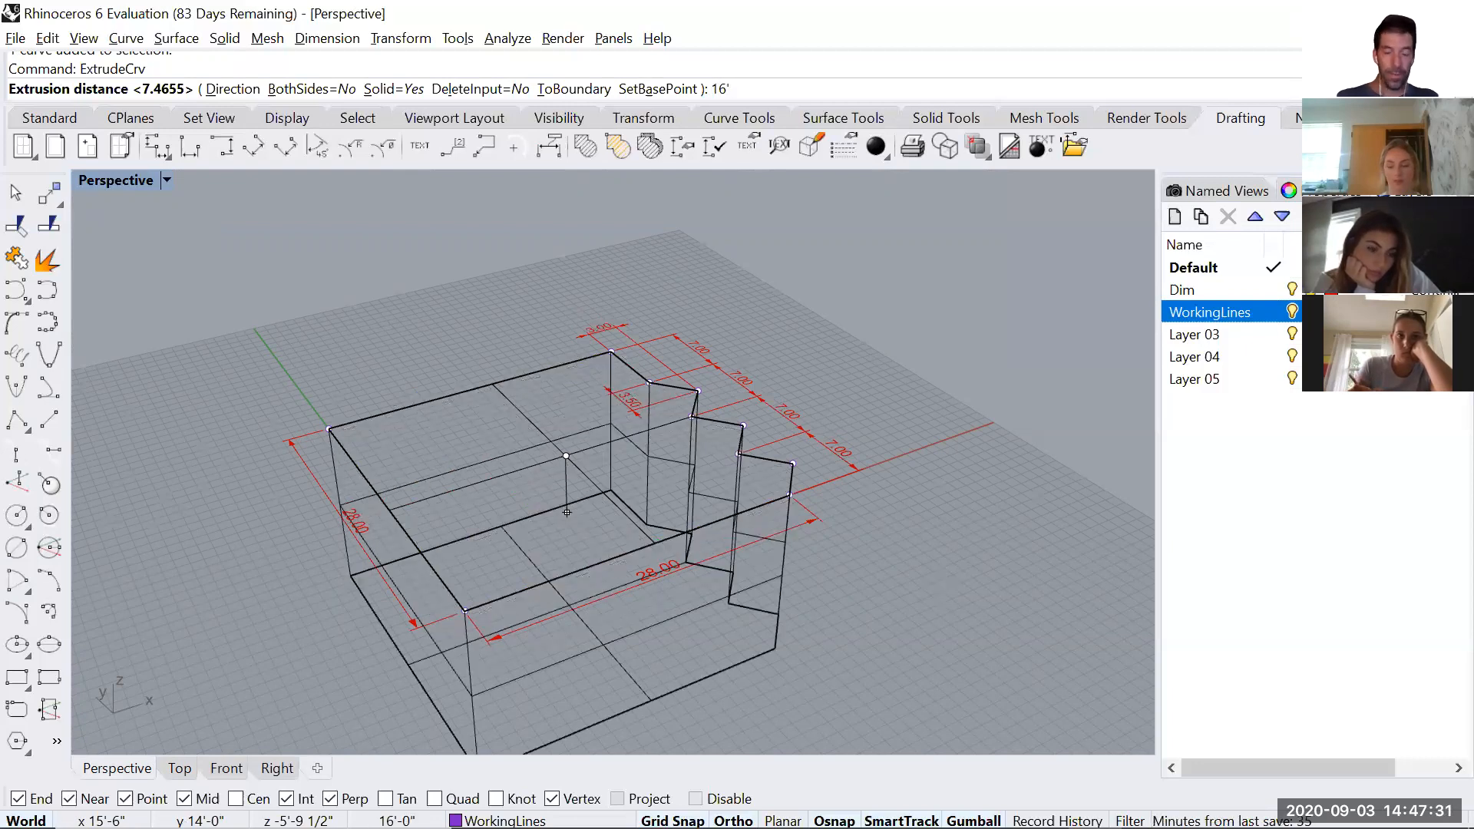
{"action": "type", "text": "'6"}
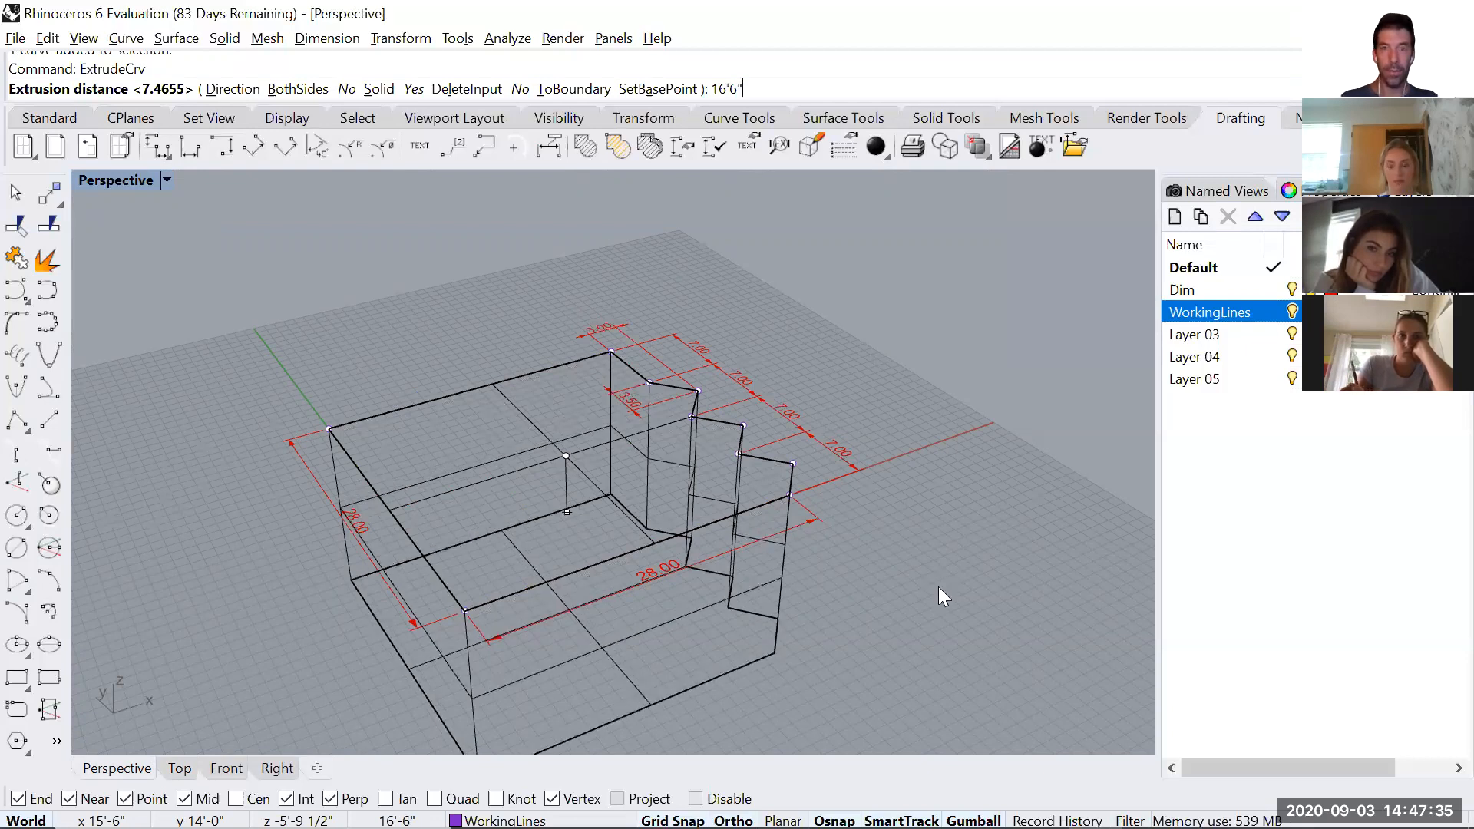
{"action": "type", "text": "\""}
{"action": "key", "text": "Return"}
{"action": "left_click", "coordinate": [923, 502]}
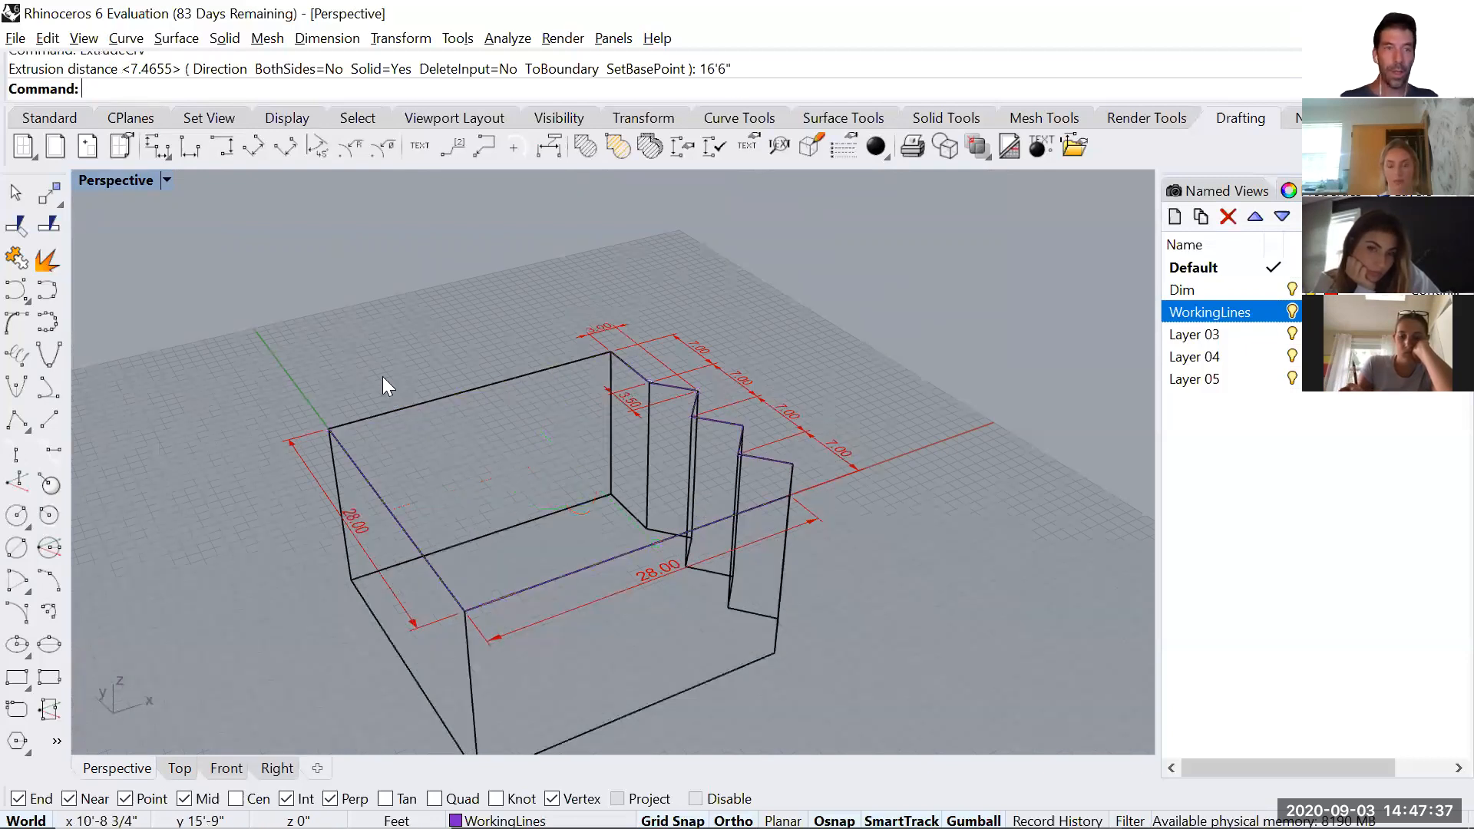
Try the Rendered display mode in the Perspective view, and settle on Shaded.
{"action": "left_click", "coordinate": [167, 181]}
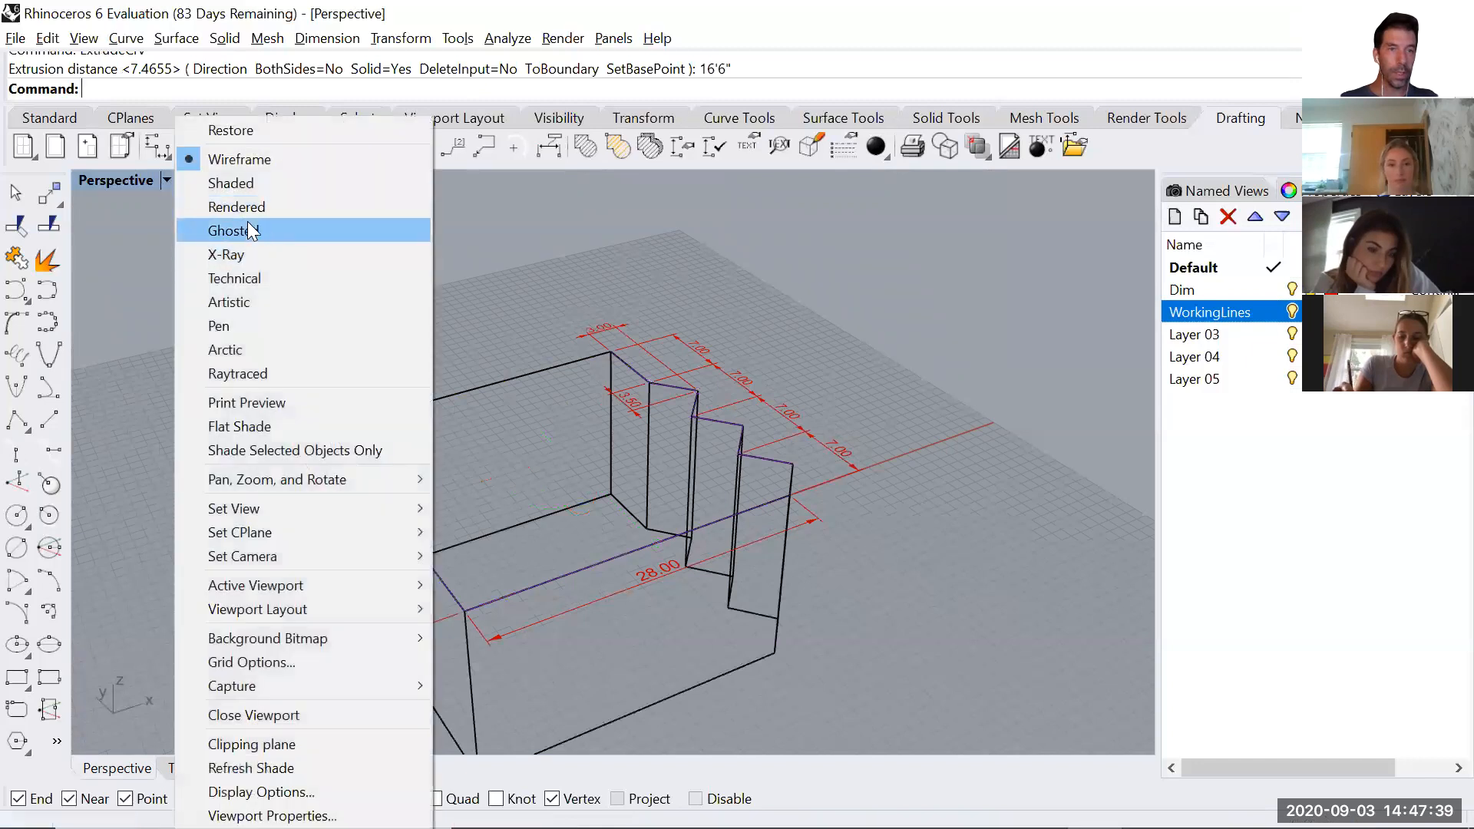
{"action": "left_click", "coordinate": [230, 208]}
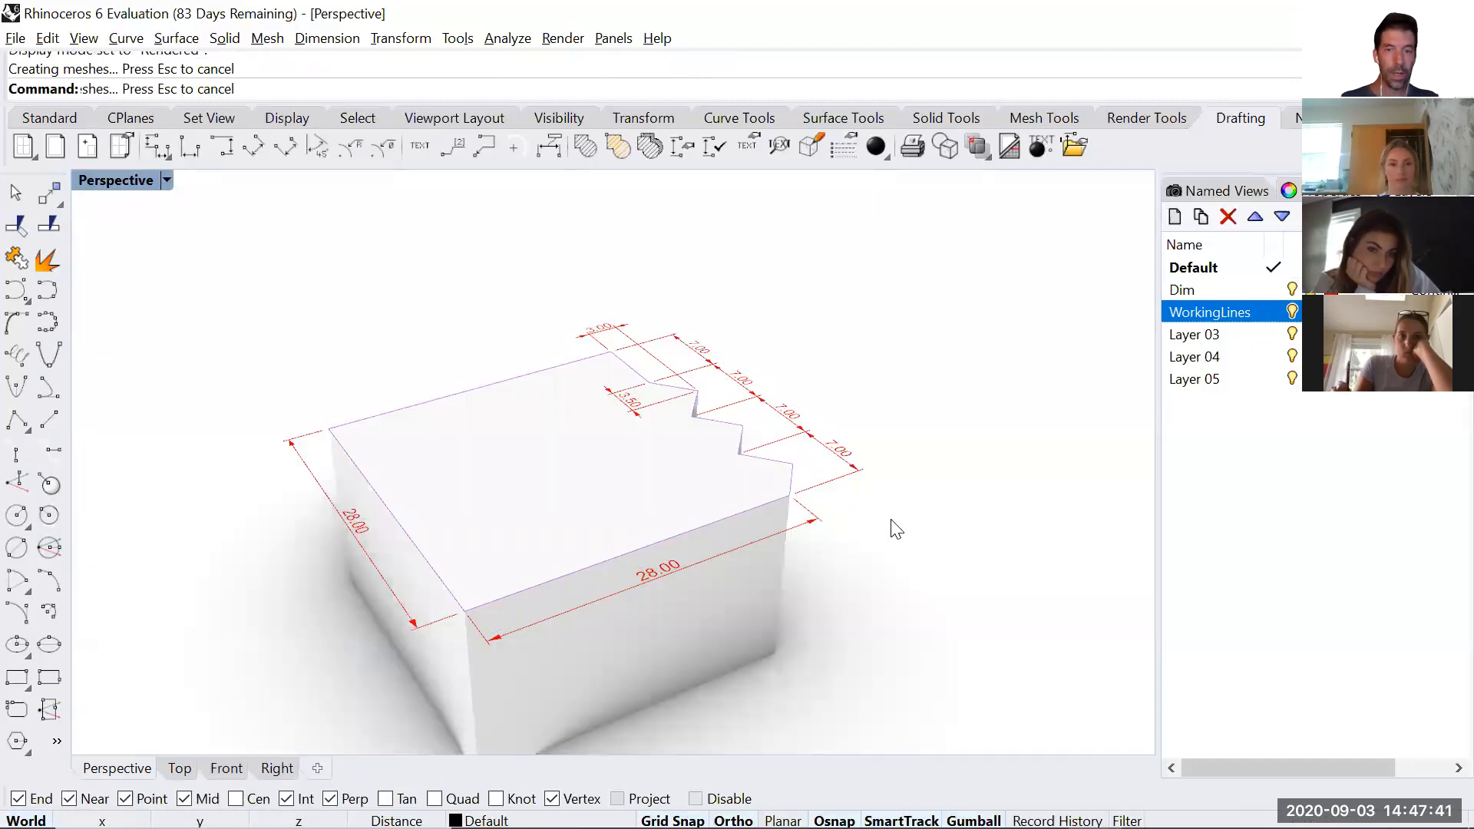
{"action": "left_click", "coordinate": [167, 180]}
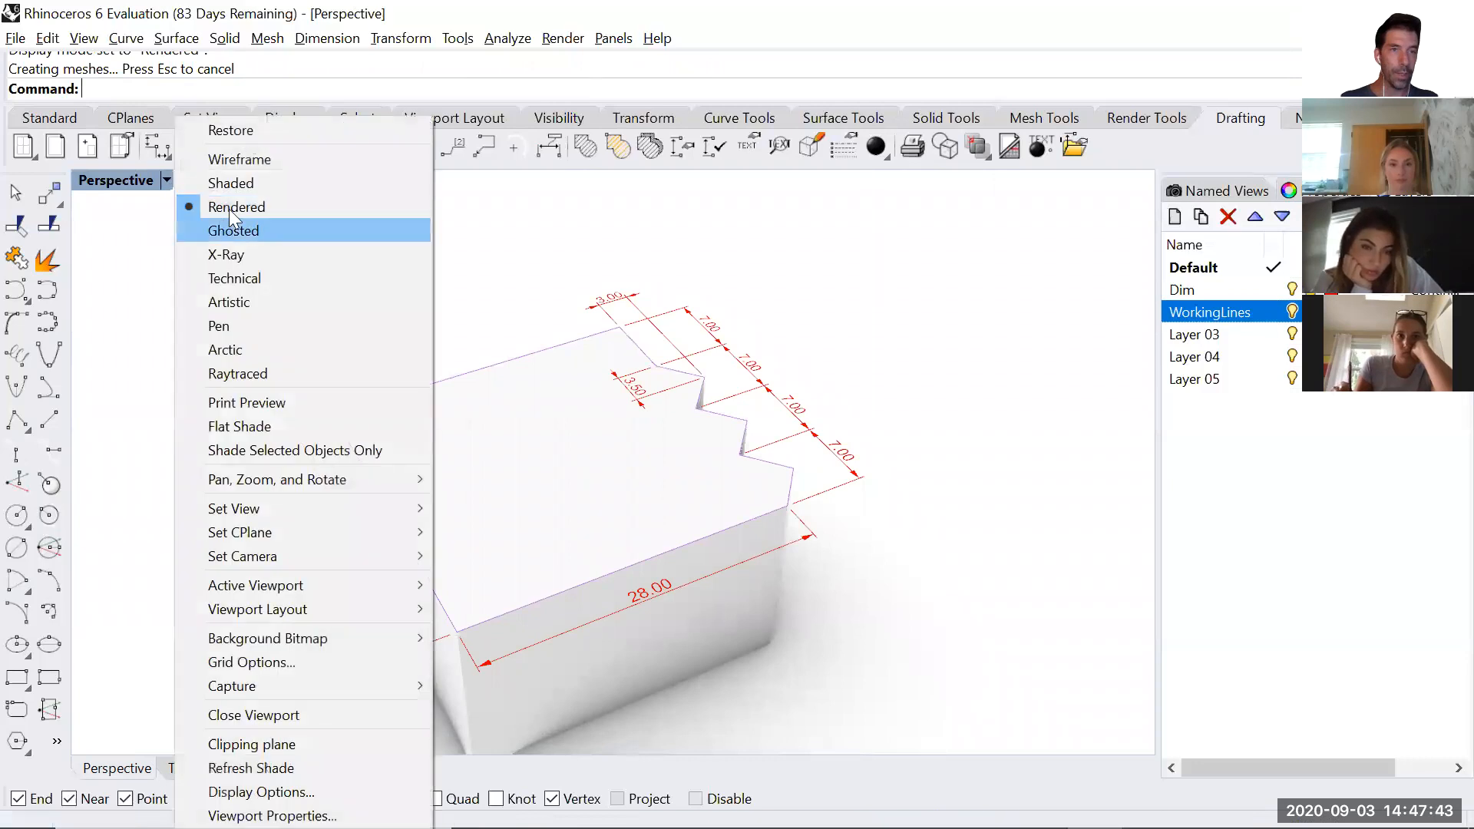
{"action": "left_click", "coordinate": [239, 179]}
Undo the downward extrusion of the outline.
{"action": "mouse_move", "coordinate": [713, 568]}
{"action": "right_mouse_down"}
{"action": "mouse_move", "coordinate": [773, 483]}
{"action": "mouse_move", "coordinate": [757, 536]}
{"action": "mouse_move", "coordinate": [642, 553]}
{"action": "mouse_move", "coordinate": [605, 483]}
{"action": "mouse_move", "coordinate": [718, 496]}
{"action": "mouse_move", "coordinate": [620, 568]}
{"action": "mouse_move", "coordinate": [684, 418]}
{"action": "mouse_move", "coordinate": [625, 517]}
{"action": "right_mouse_up"}
{"action": "key", "text": "ctrl+z"}
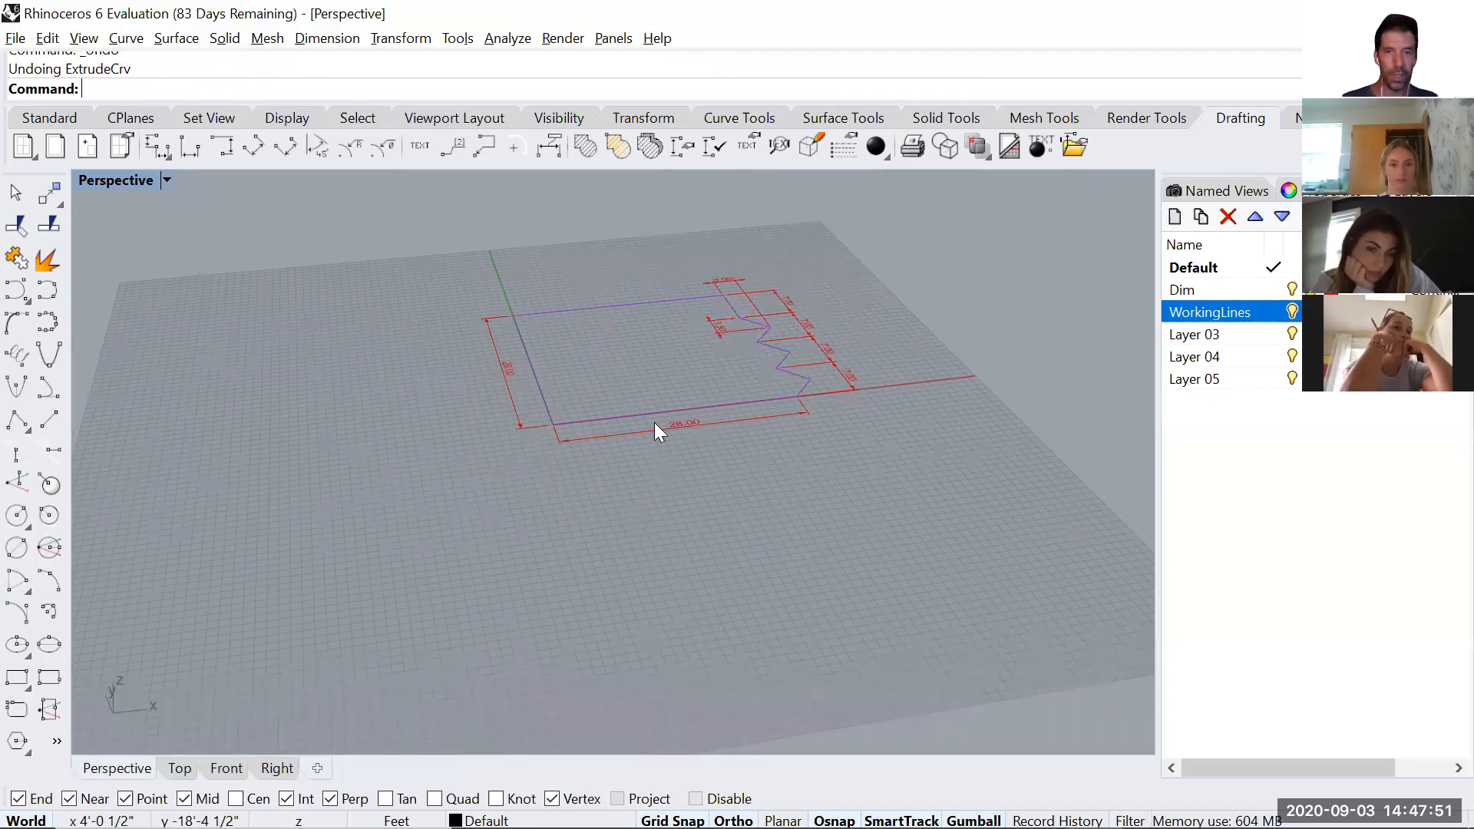
Extrude the outline 16'6" upward as a solid with ExtrudeCrv and inspect it at an angle.
{"action": "left_click", "coordinate": [611, 330]}
{"action": "type", "text": "Ex"}
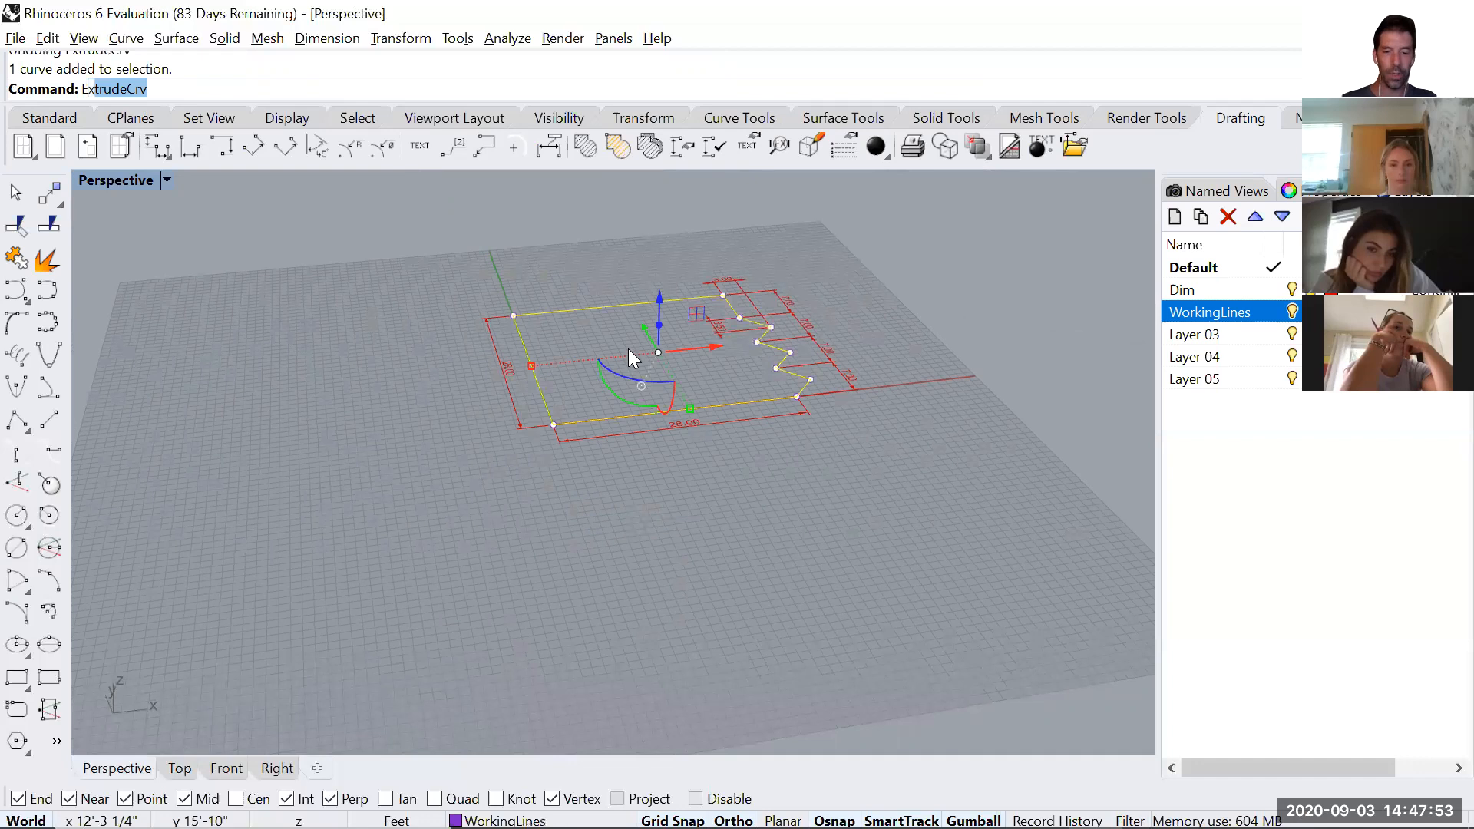
{"action": "type", "text": "trudeCrv"}
{"action": "key", "text": "Return"}
{"action": "right_click_drag", "start_coordinate": [662, 241], "coordinate": [622, 728], "text": "shift"}
{"action": "type", "text": "1"}
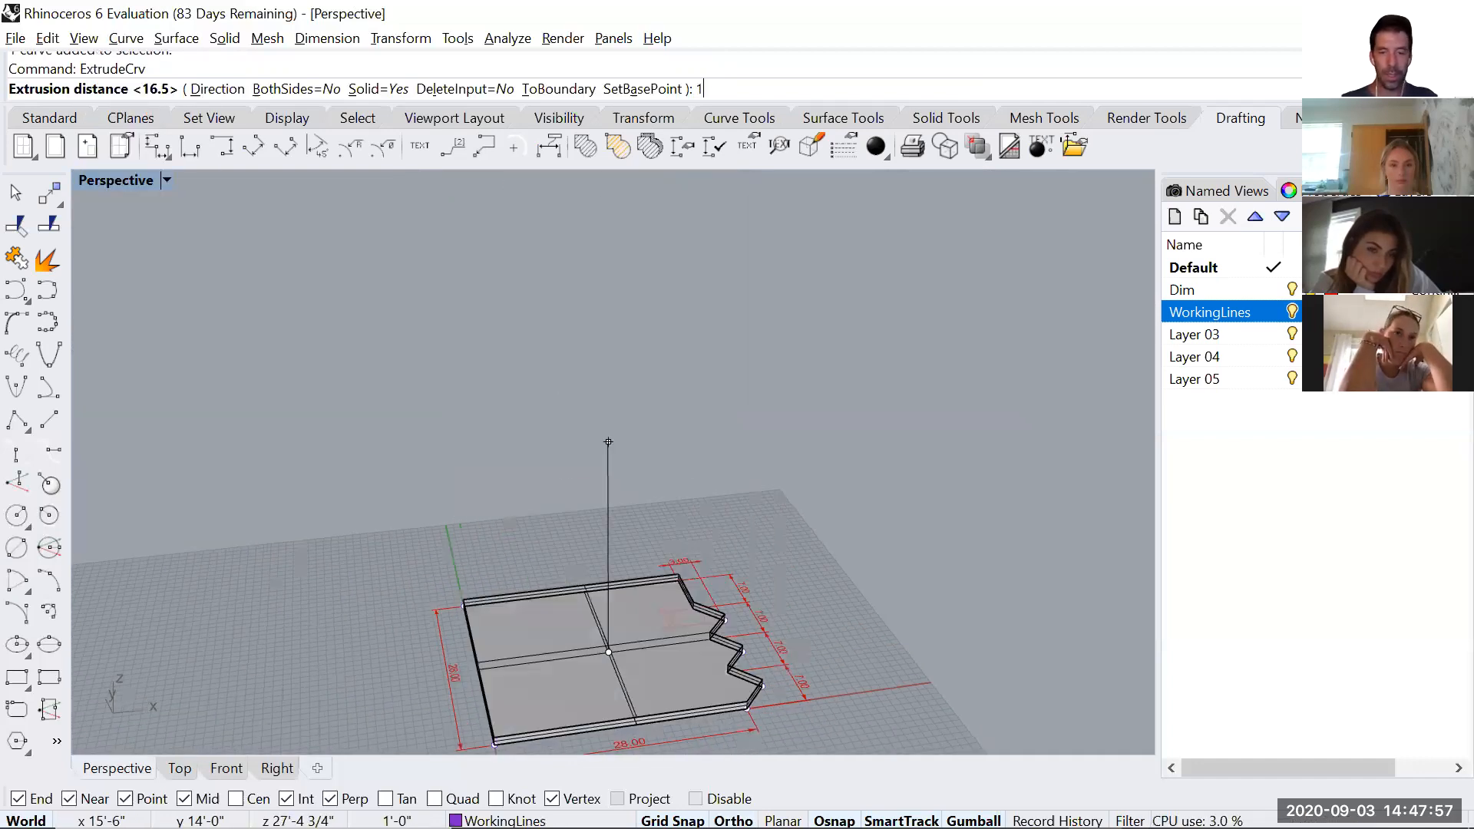
{"action": "type", "text": "6'6\""}
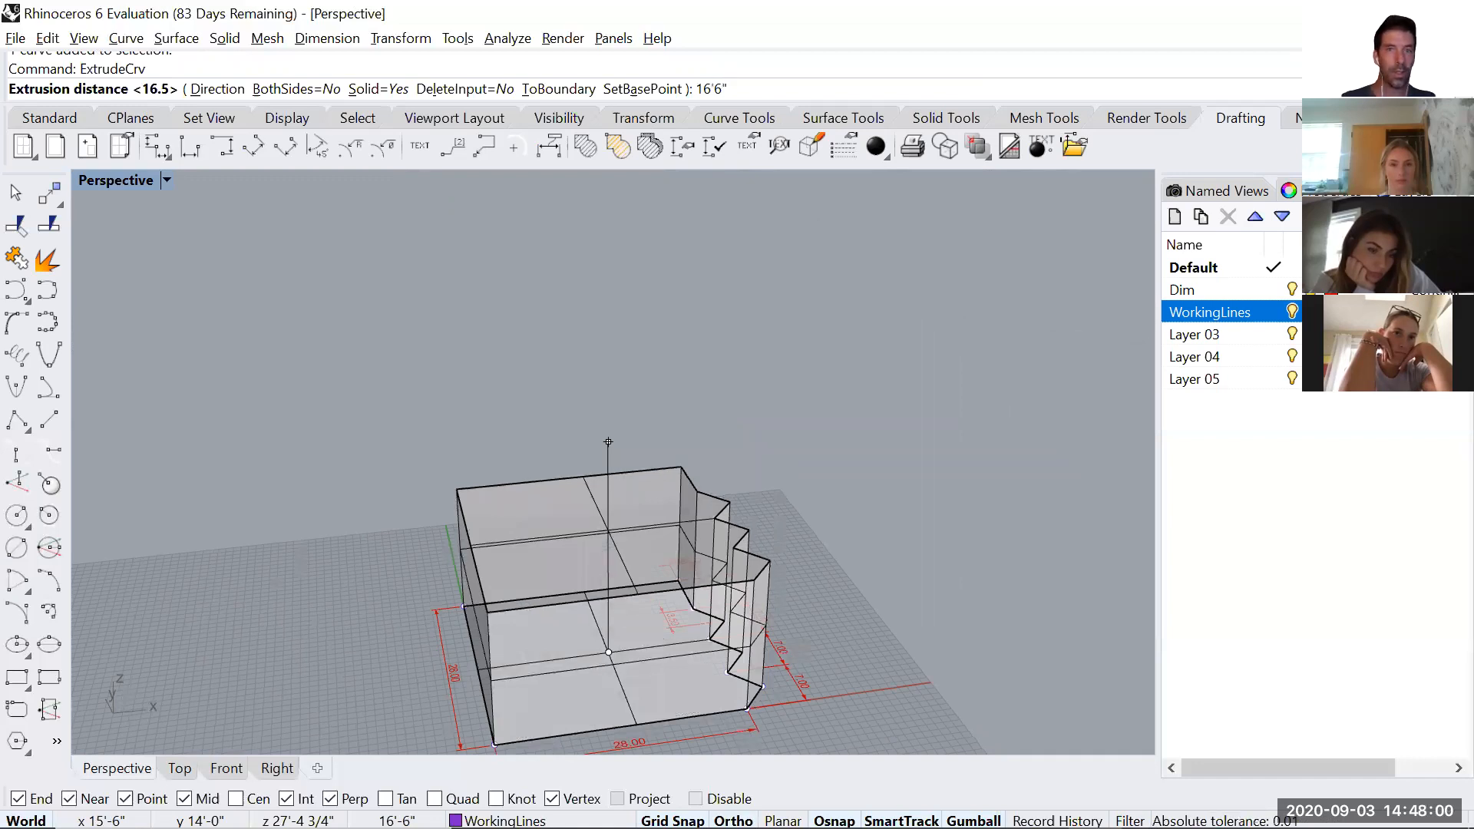
{"action": "key", "text": "Return"}
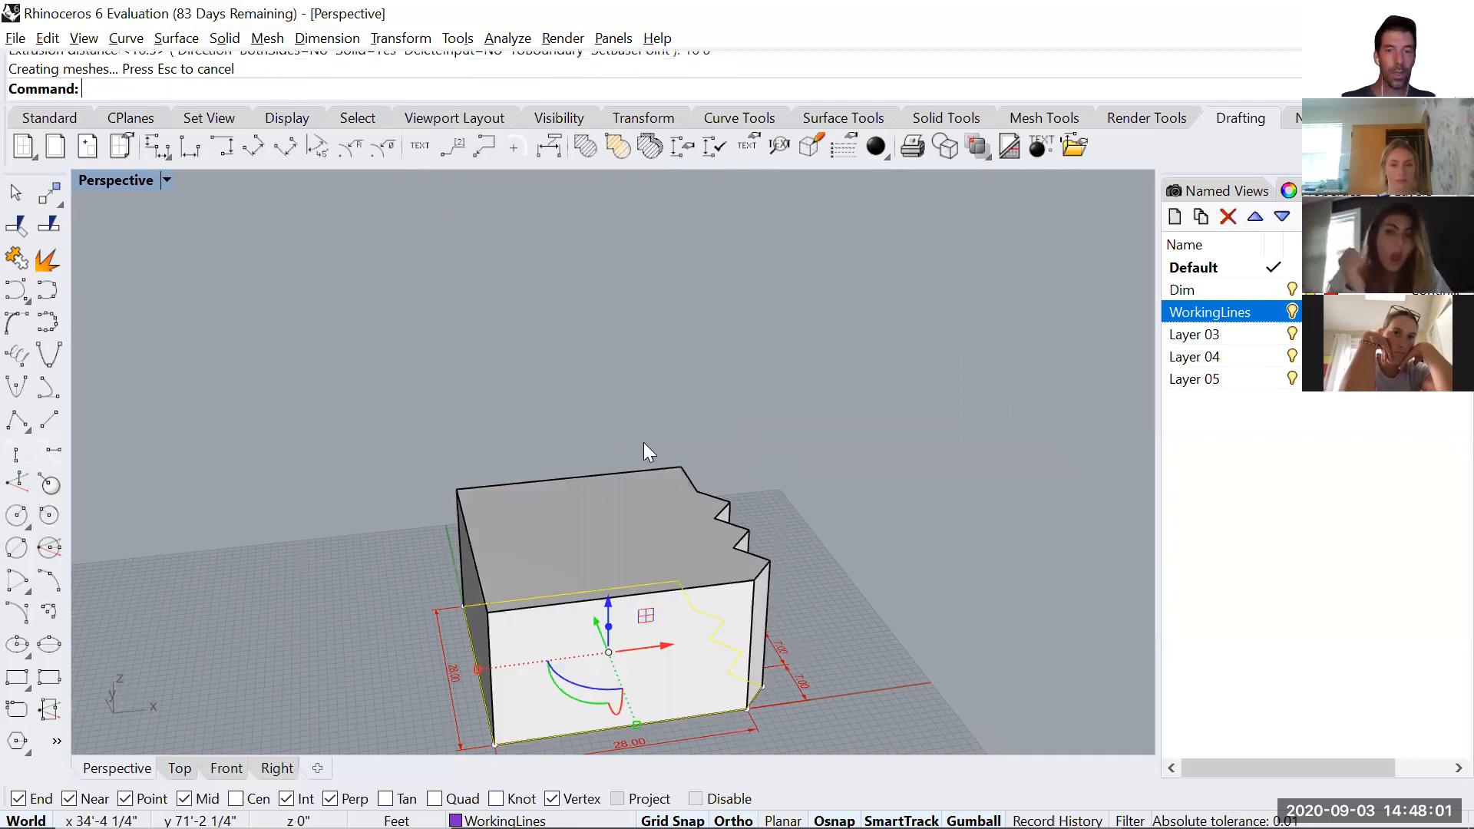
{"action": "mouse_move", "coordinate": [668, 549]}
{"action": "right_mouse_down"}
{"action": "mouse_move", "coordinate": [629, 500]}
{"action": "mouse_move", "coordinate": [675, 451]}
{"action": "mouse_move", "coordinate": [662, 526]}
{"action": "right_mouse_up"}
{"action": "right_click_drag", "start_coordinate": [559, 396], "coordinate": [737, 482]}
{"action": "right_click_drag", "start_coordinate": [499, 449], "coordinate": [503, 430]}
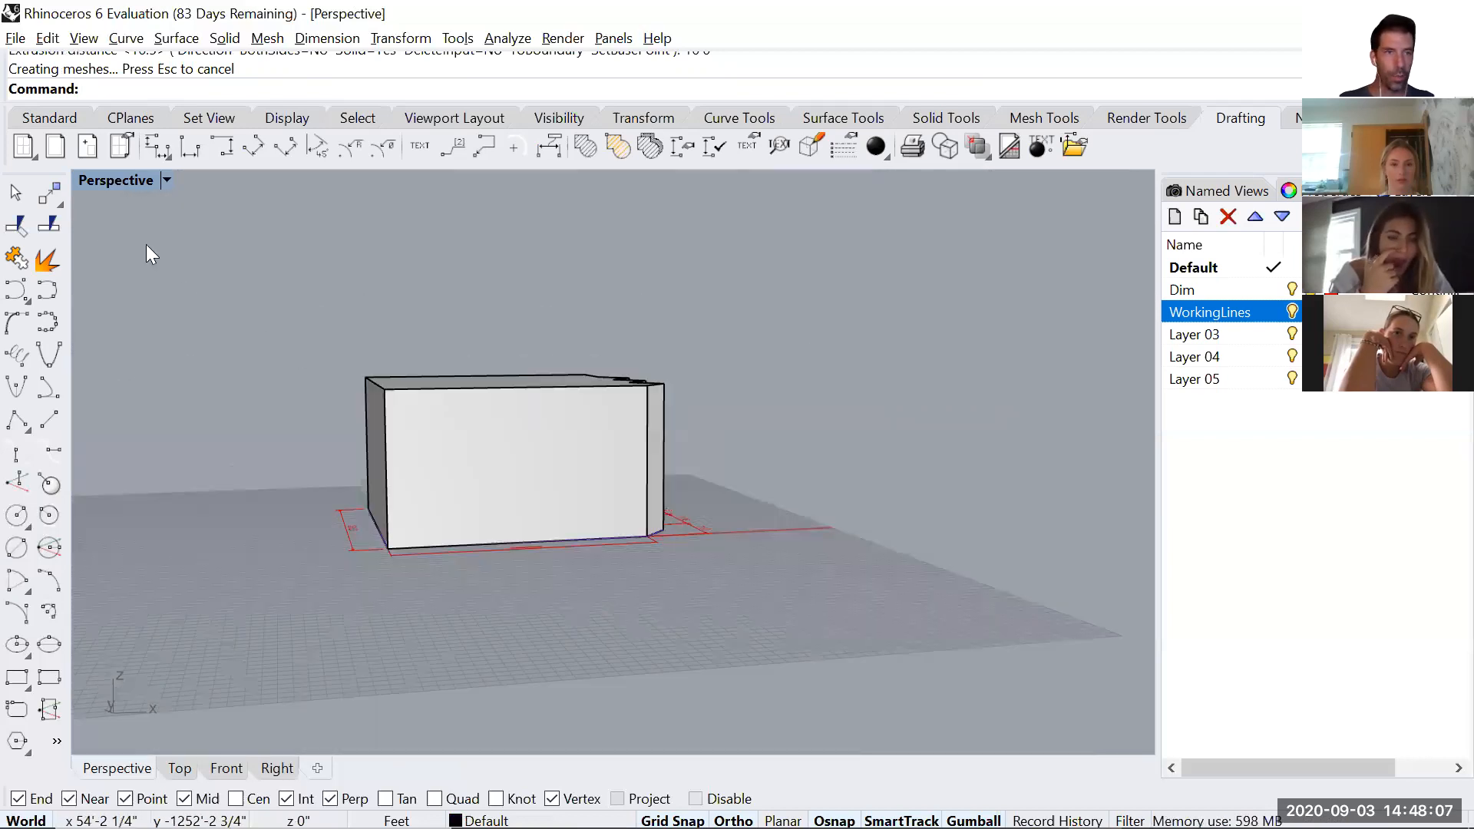
In the Front view, add a vertical dimension beside the solid's left edge for its full height.
{"action": "double_click", "coordinate": [109, 181]}
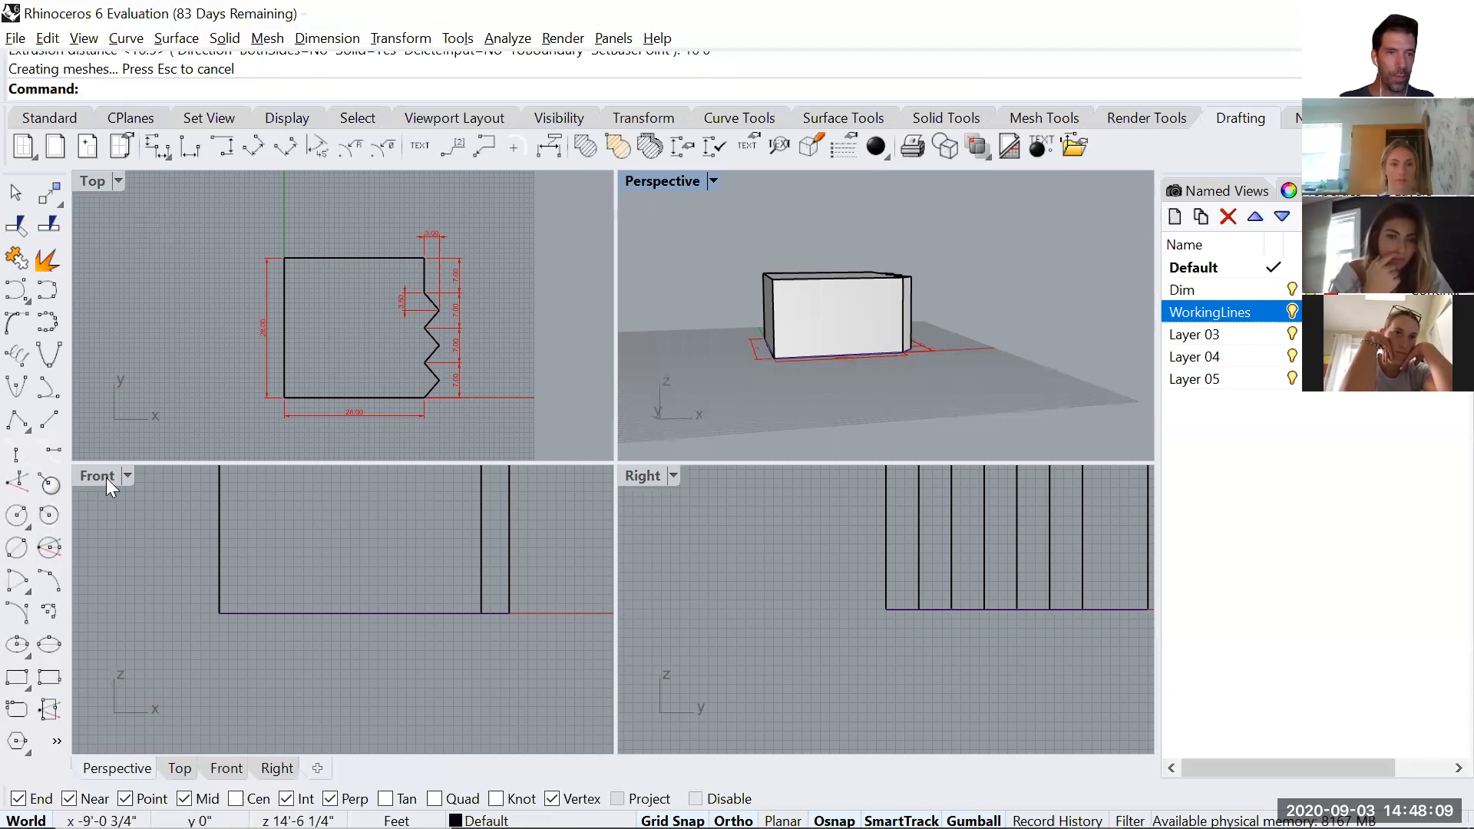
{"action": "double_click", "coordinate": [106, 478]}
{"action": "scroll", "coordinate": [517, 457], "scroll_direction": "down", "scroll_amount": 3}
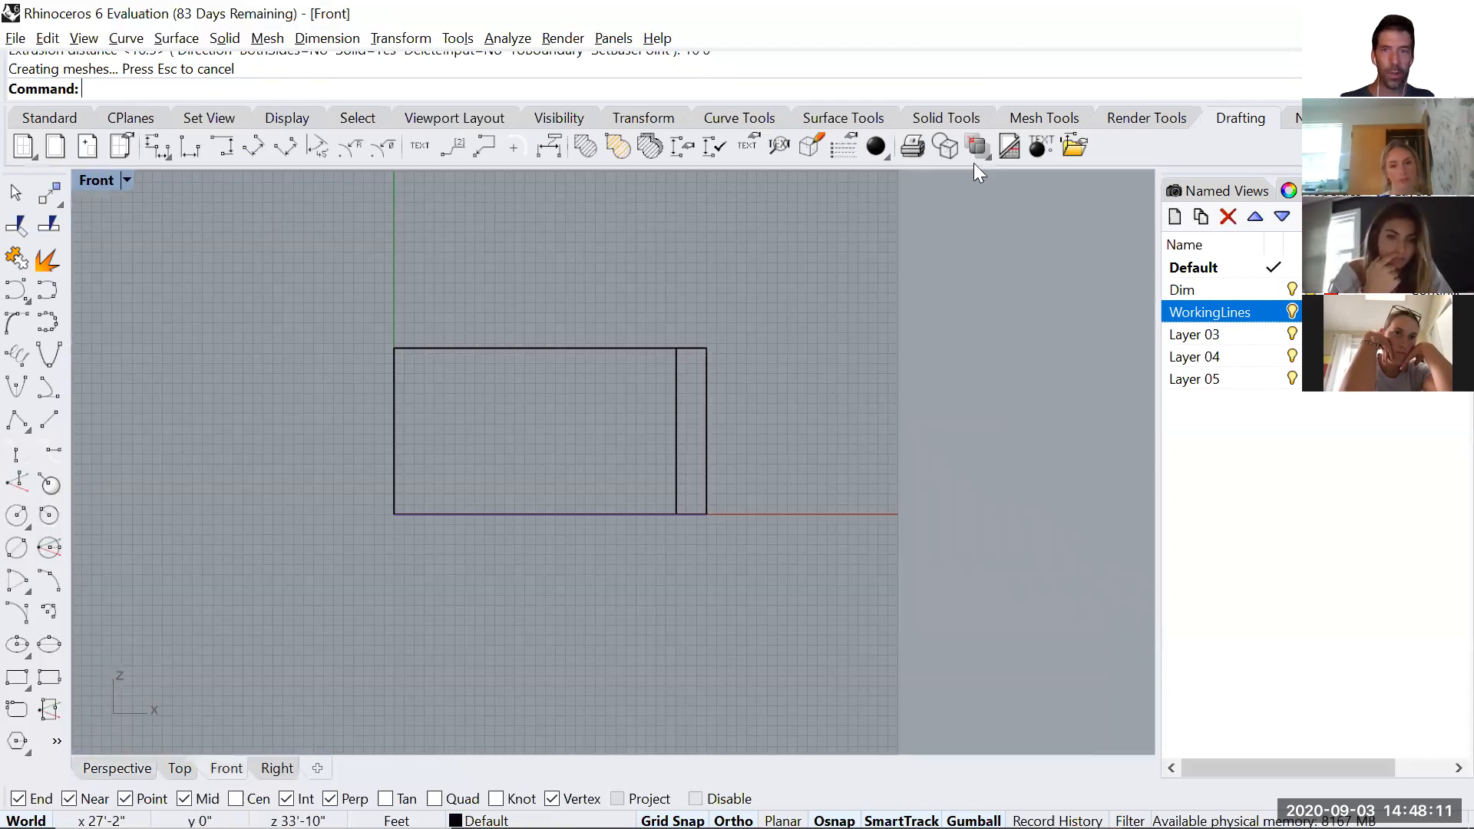
{"action": "left_click", "coordinate": [223, 146]}
{"action": "left_click", "coordinate": [392, 347]}
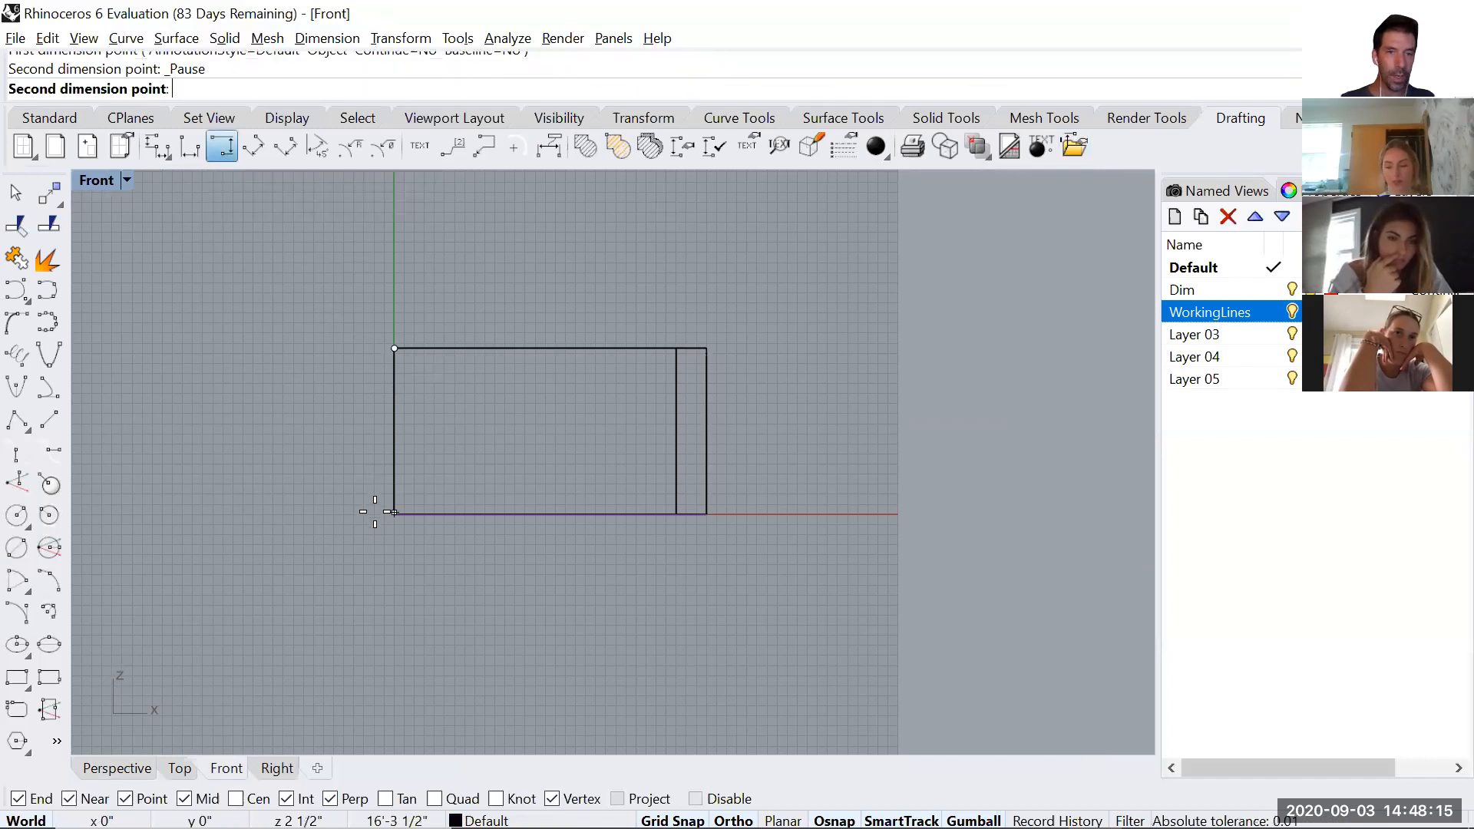
{"action": "left_click", "coordinate": [394, 513]}
{"action": "left_click", "coordinate": [350, 491]}
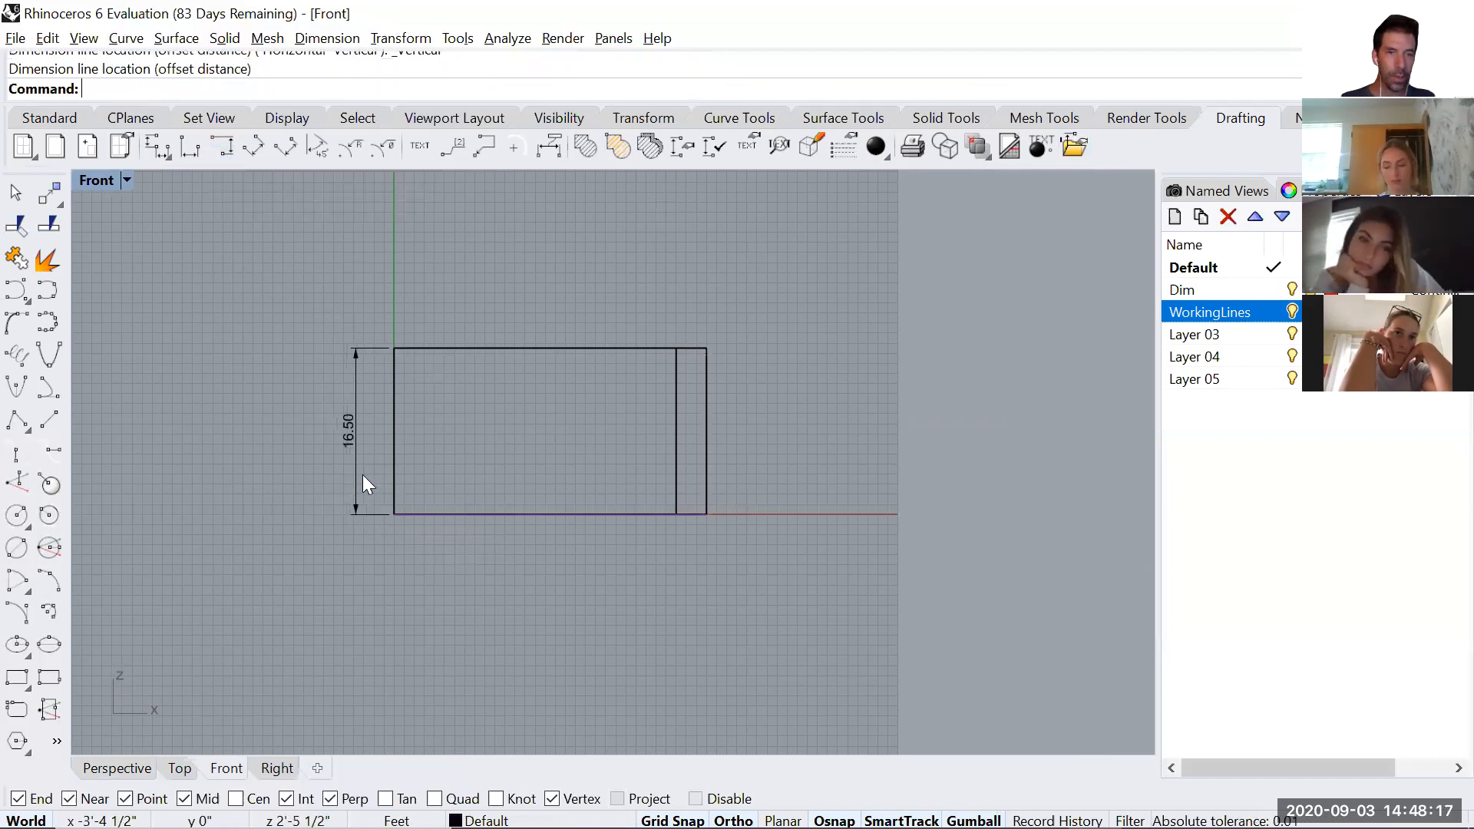
{"action": "scroll", "coordinate": [362, 441], "scroll_direction": "up", "scroll_amount": 4}
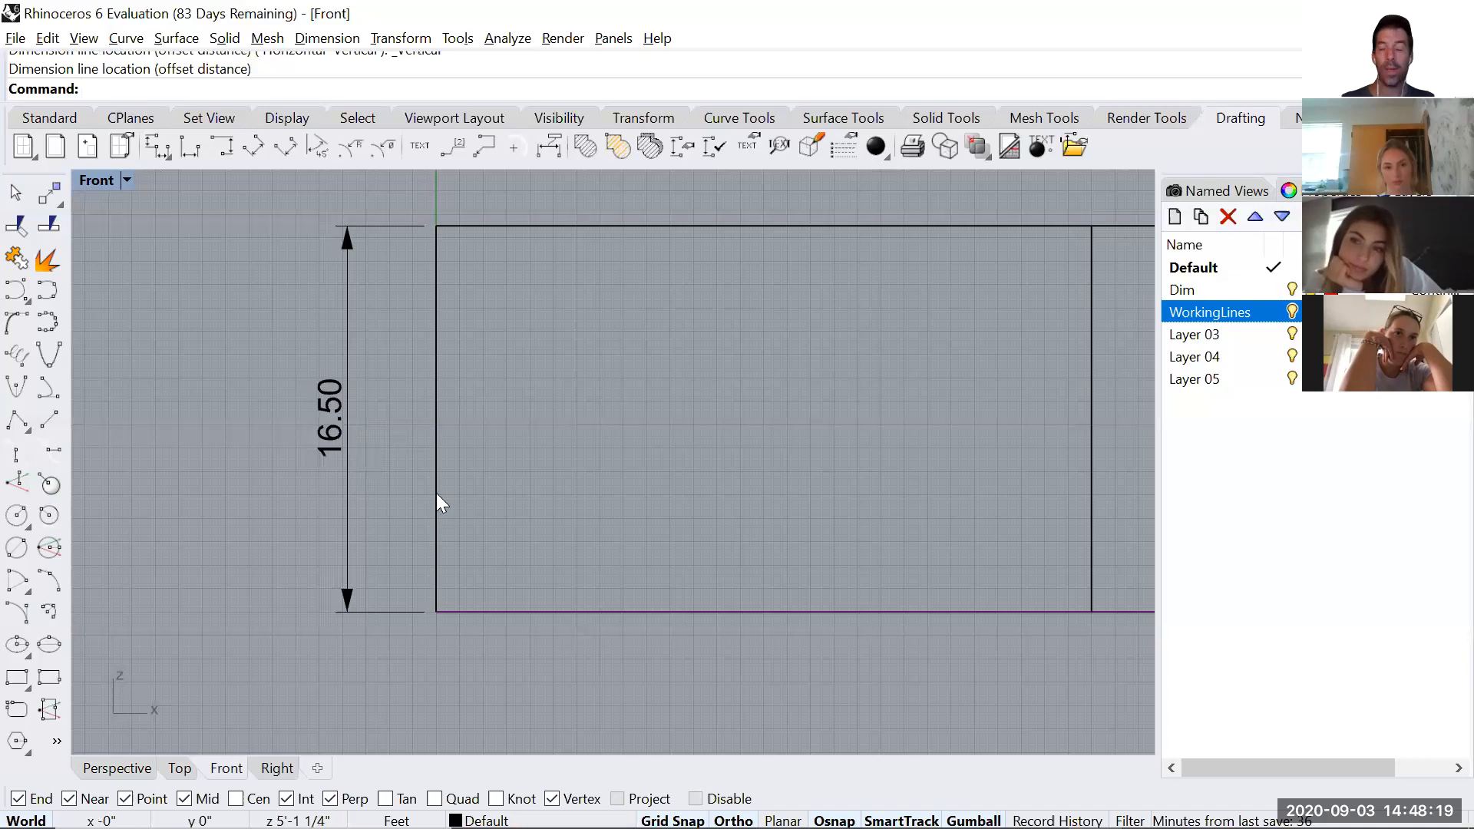
{"action": "scroll", "coordinate": [453, 493], "scroll_direction": "down", "scroll_amount": 1}
{"action": "scroll", "coordinate": [442, 441], "scroll_direction": "down", "scroll_amount": 1}
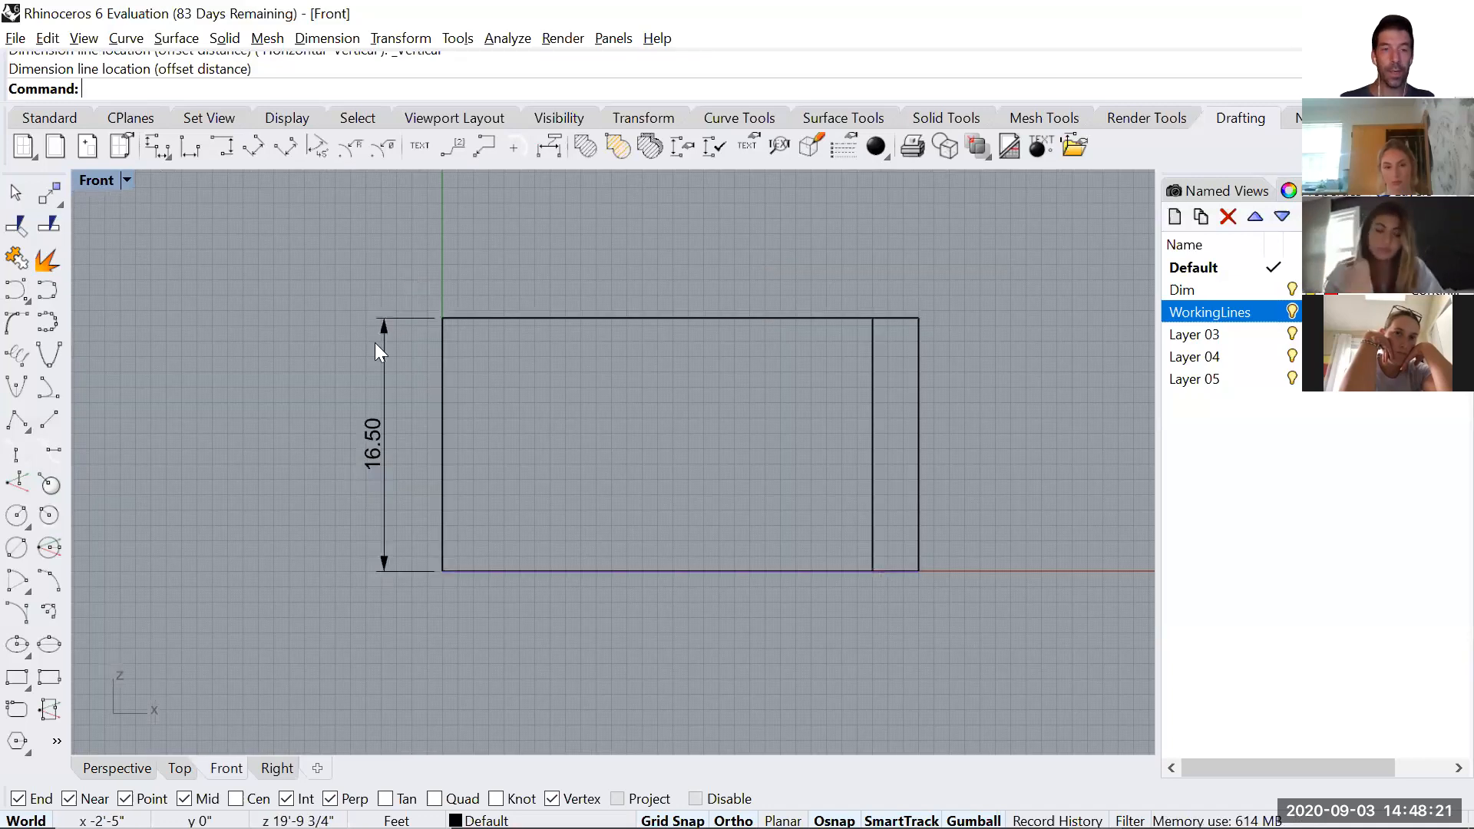
Move the solid's height dimension to the Dim layer.
{"action": "left_click", "coordinate": [373, 443]}
{"action": "right_click", "coordinate": [1182, 289]}
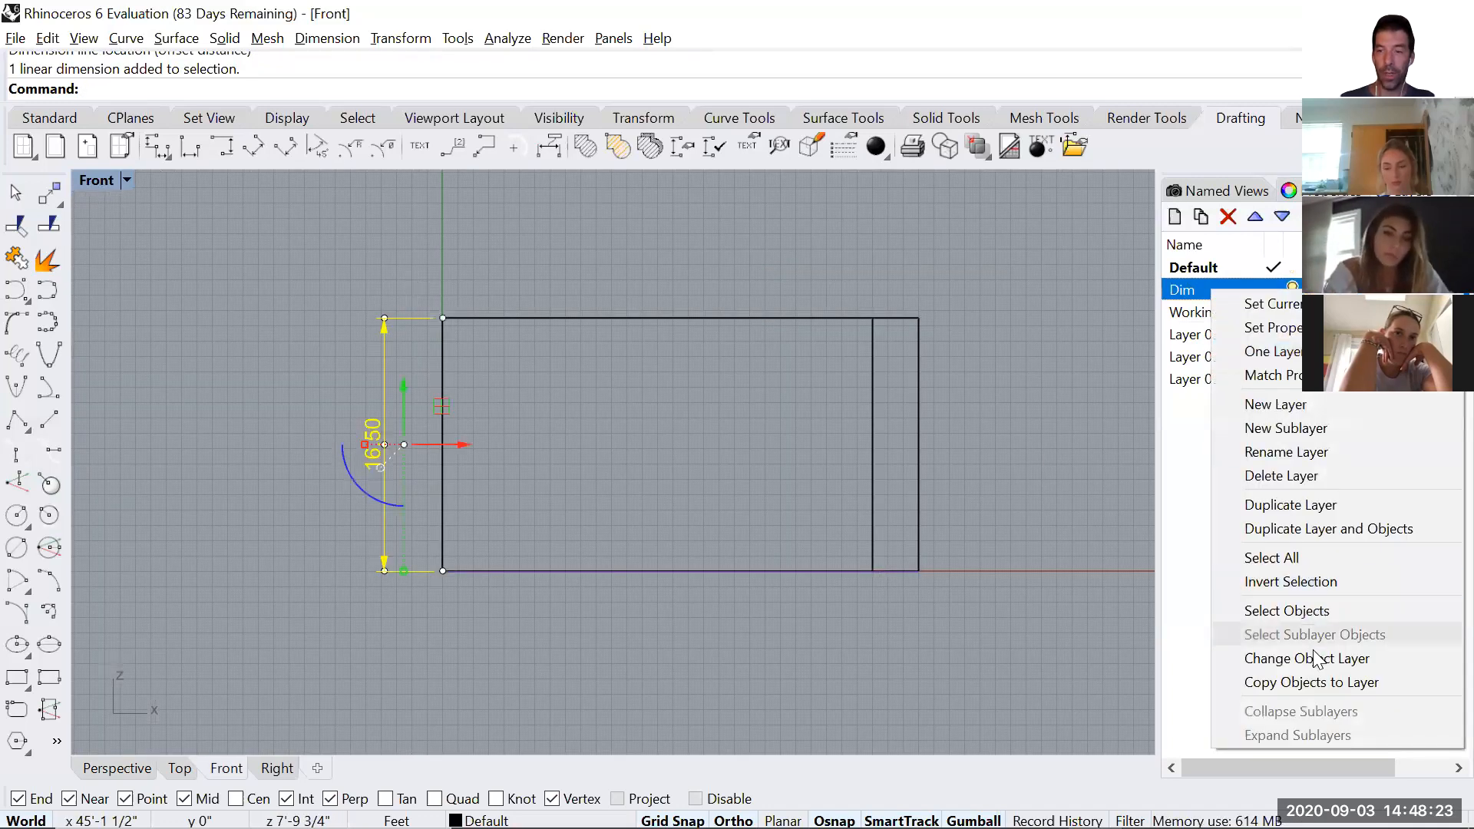
{"action": "left_click", "coordinate": [1311, 659]}
Move the extruded solid to Layer 03.
{"action": "left_click", "coordinate": [276, 768]}
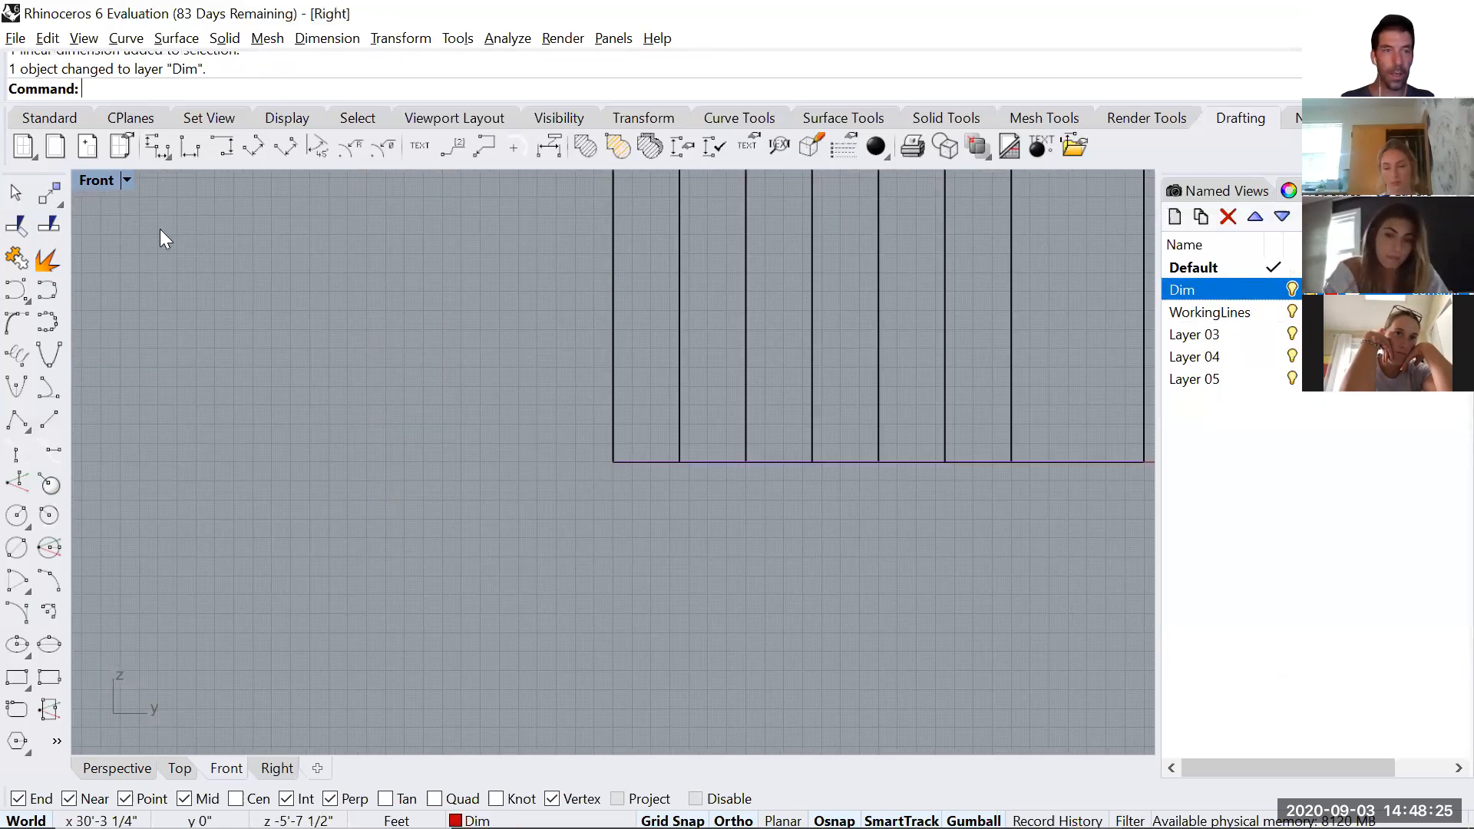
{"action": "scroll", "coordinate": [115, 187], "scroll_direction": "down", "scroll_amount": 1}
{"action": "right_click_drag", "start_coordinate": [505, 445], "coordinate": [518, 451]}
{"action": "right_click_drag", "start_coordinate": [315, 508], "coordinate": [774, 464]}
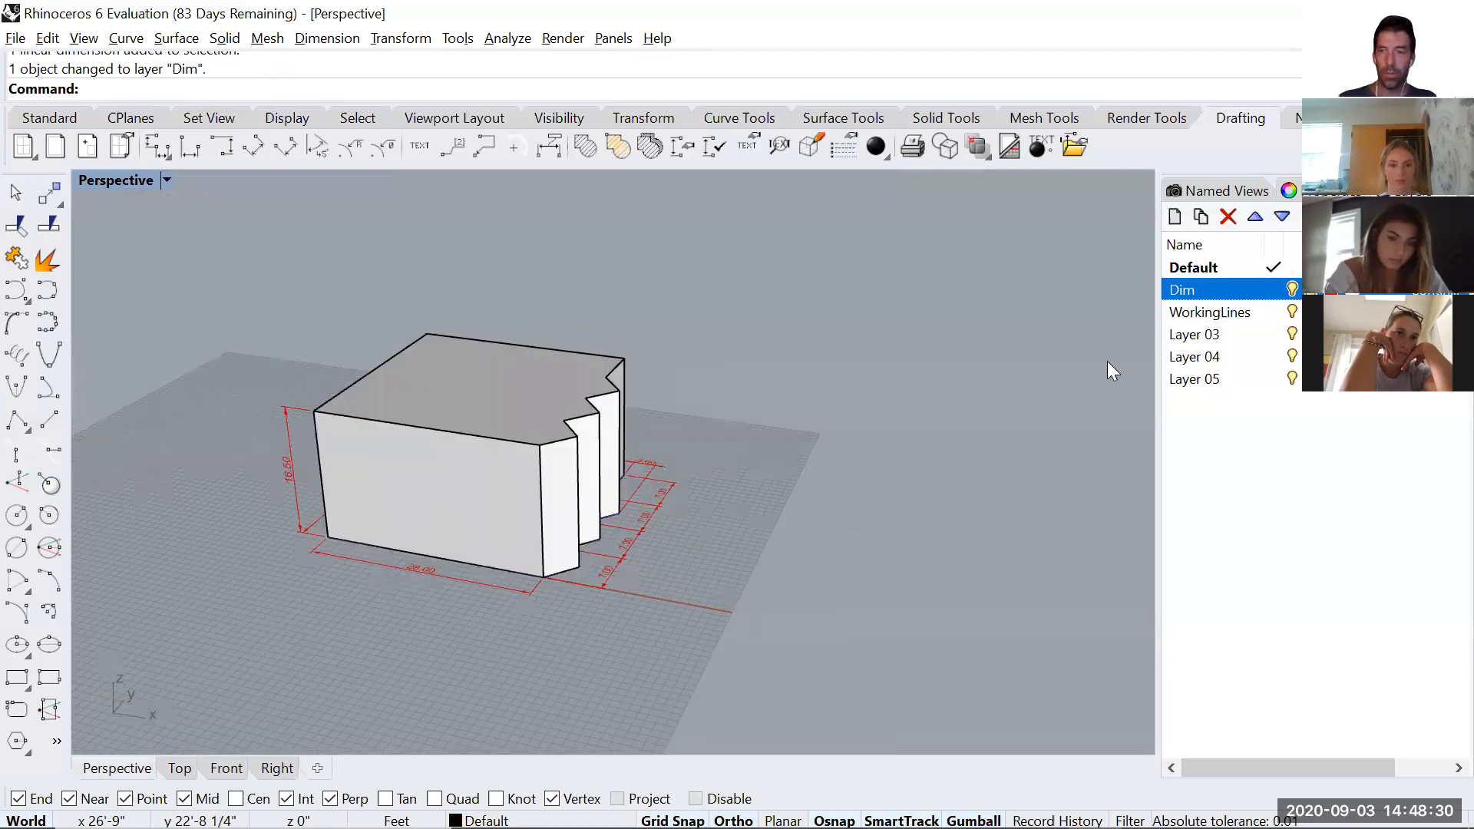
{"action": "left_click", "coordinate": [1202, 335]}
{"action": "left_click", "coordinate": [535, 367]}
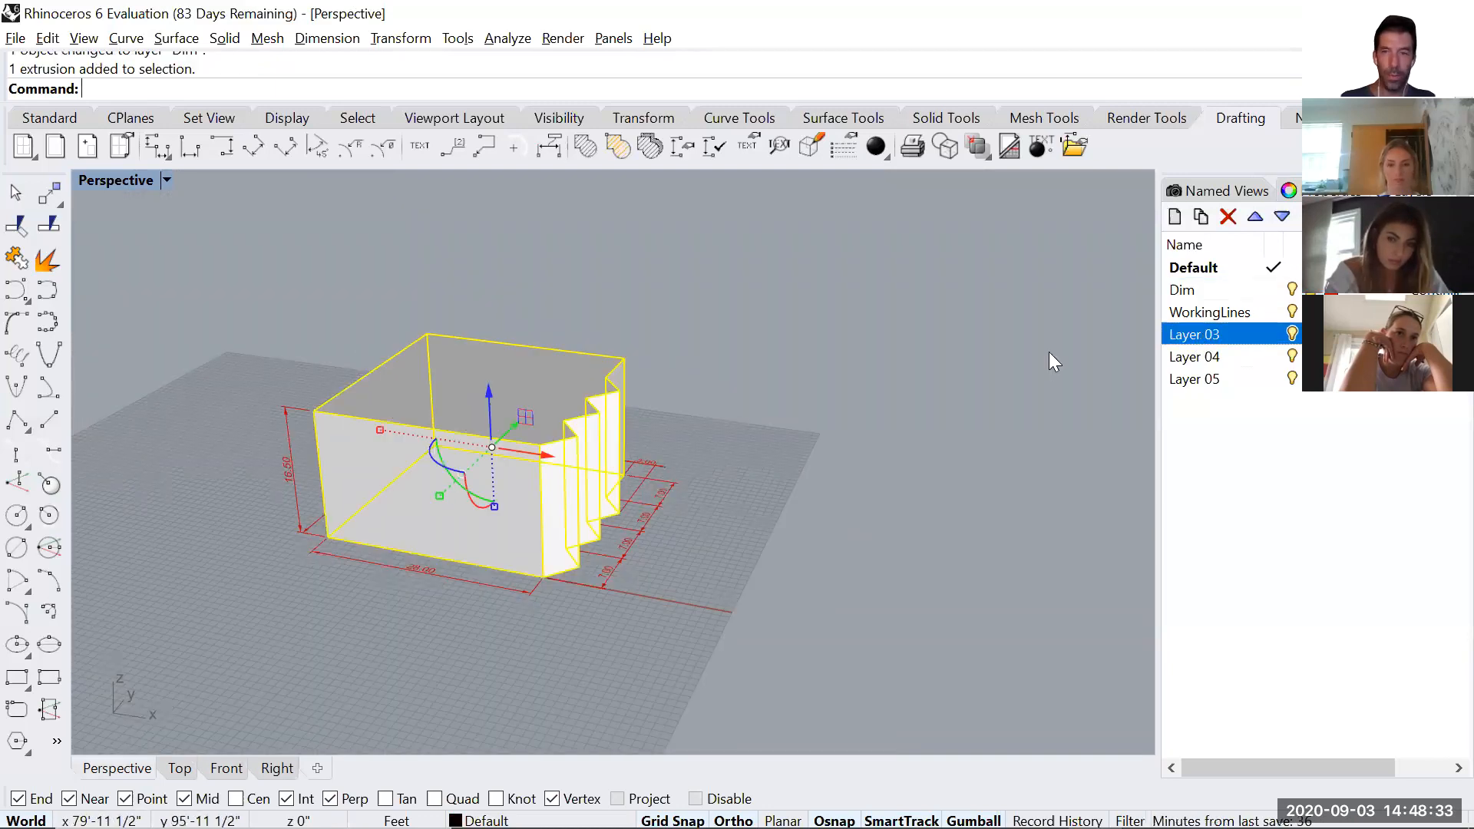
{"action": "right_click", "coordinate": [1196, 336]}
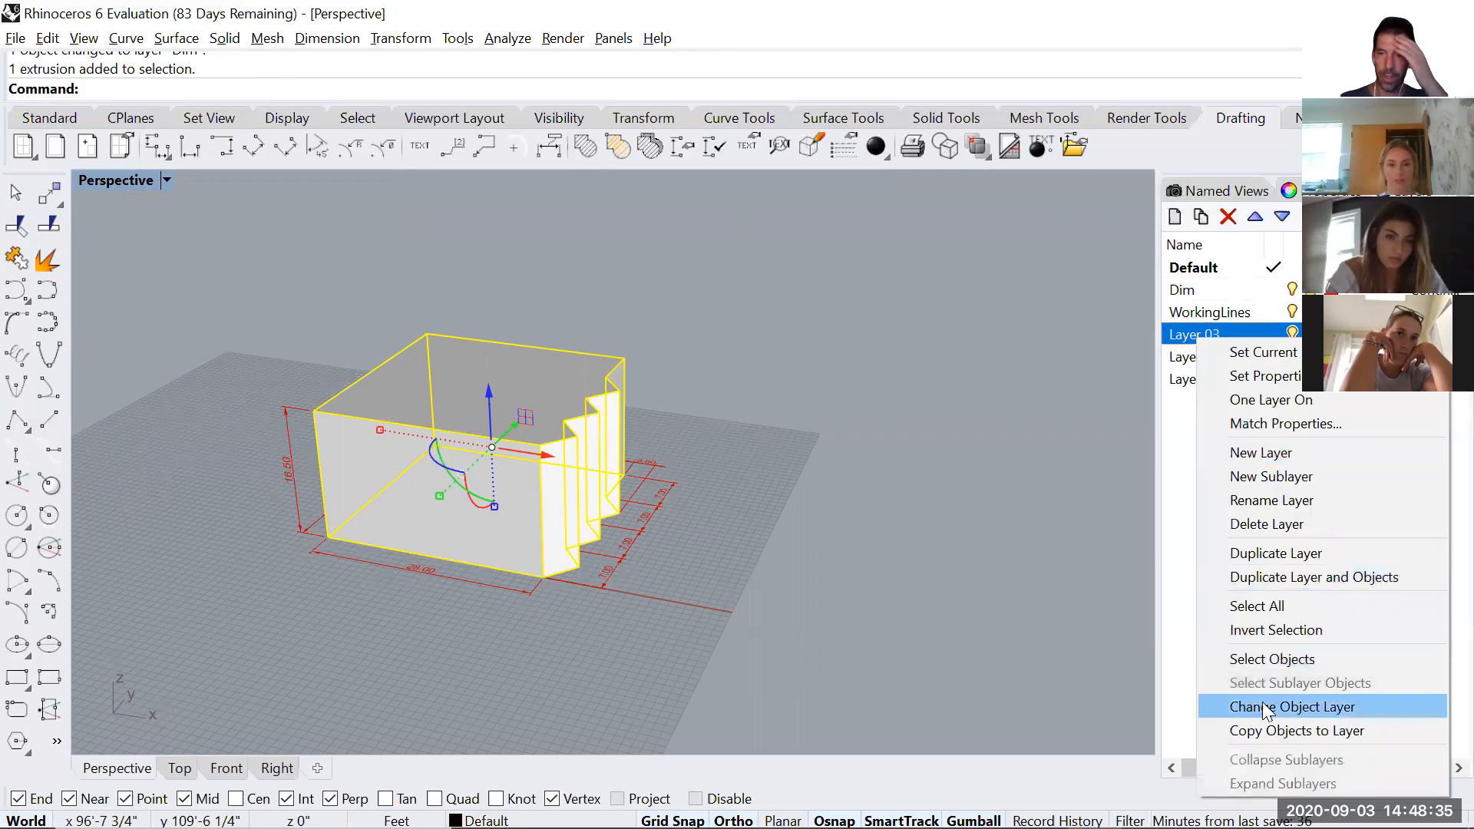
{"action": "left_click", "coordinate": [1268, 706]}
Rename Layer 03 as BaseProject and deselect the solid.
{"action": "left_click", "coordinate": [1217, 342]}
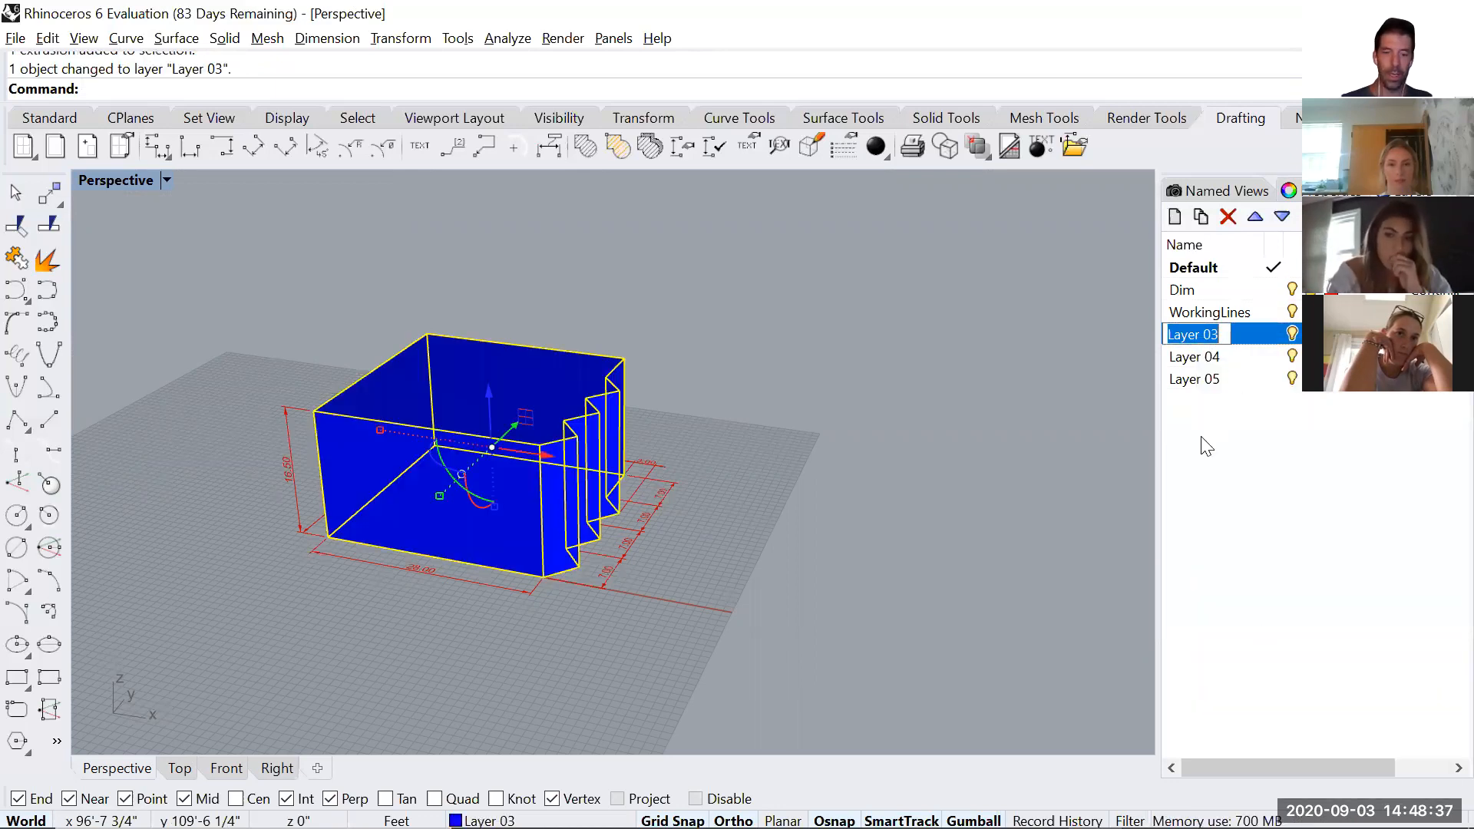
{"action": "type", "text": "BasePr"}
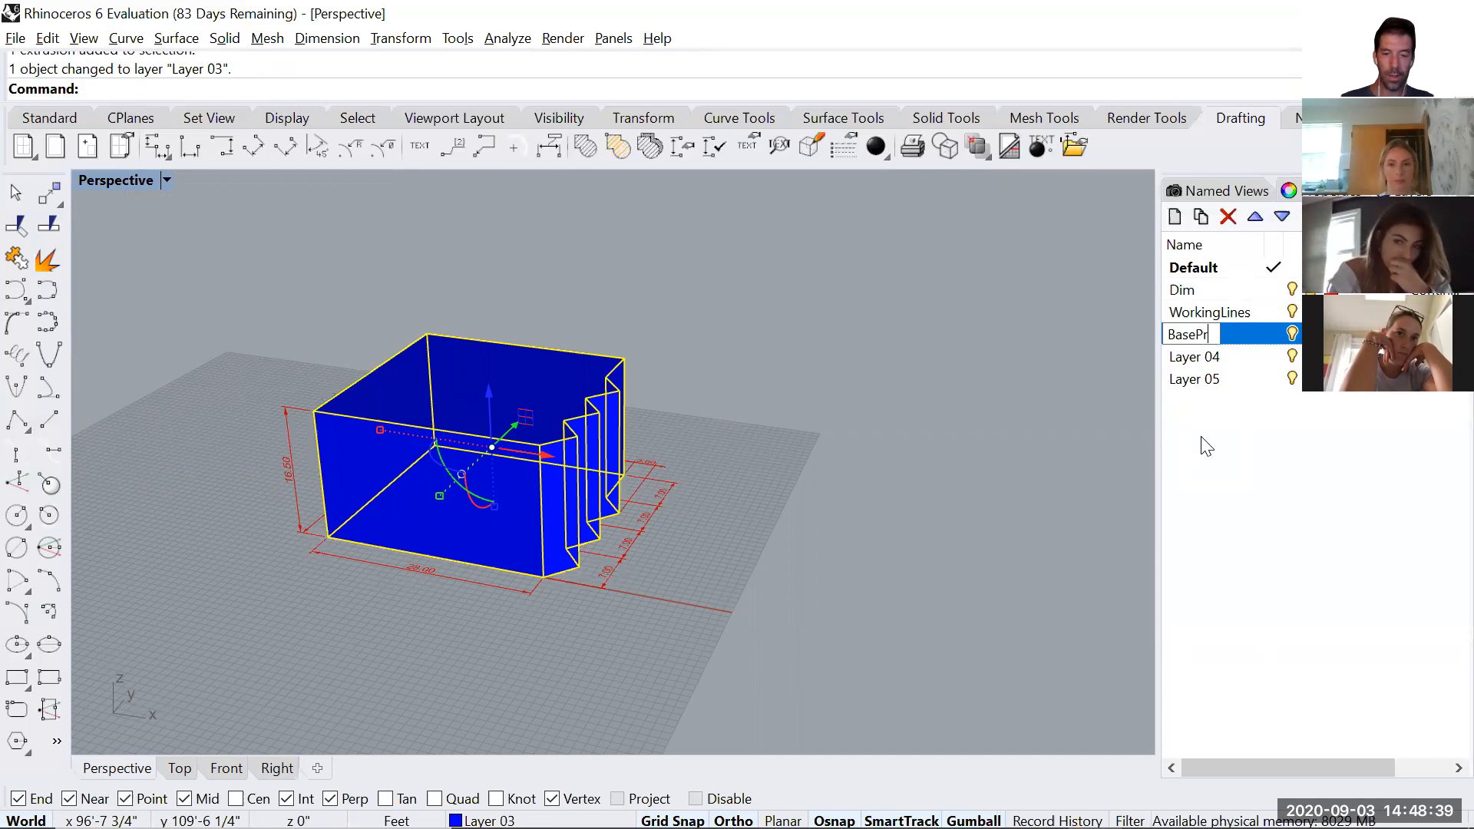
{"action": "type", "text": "oject"}
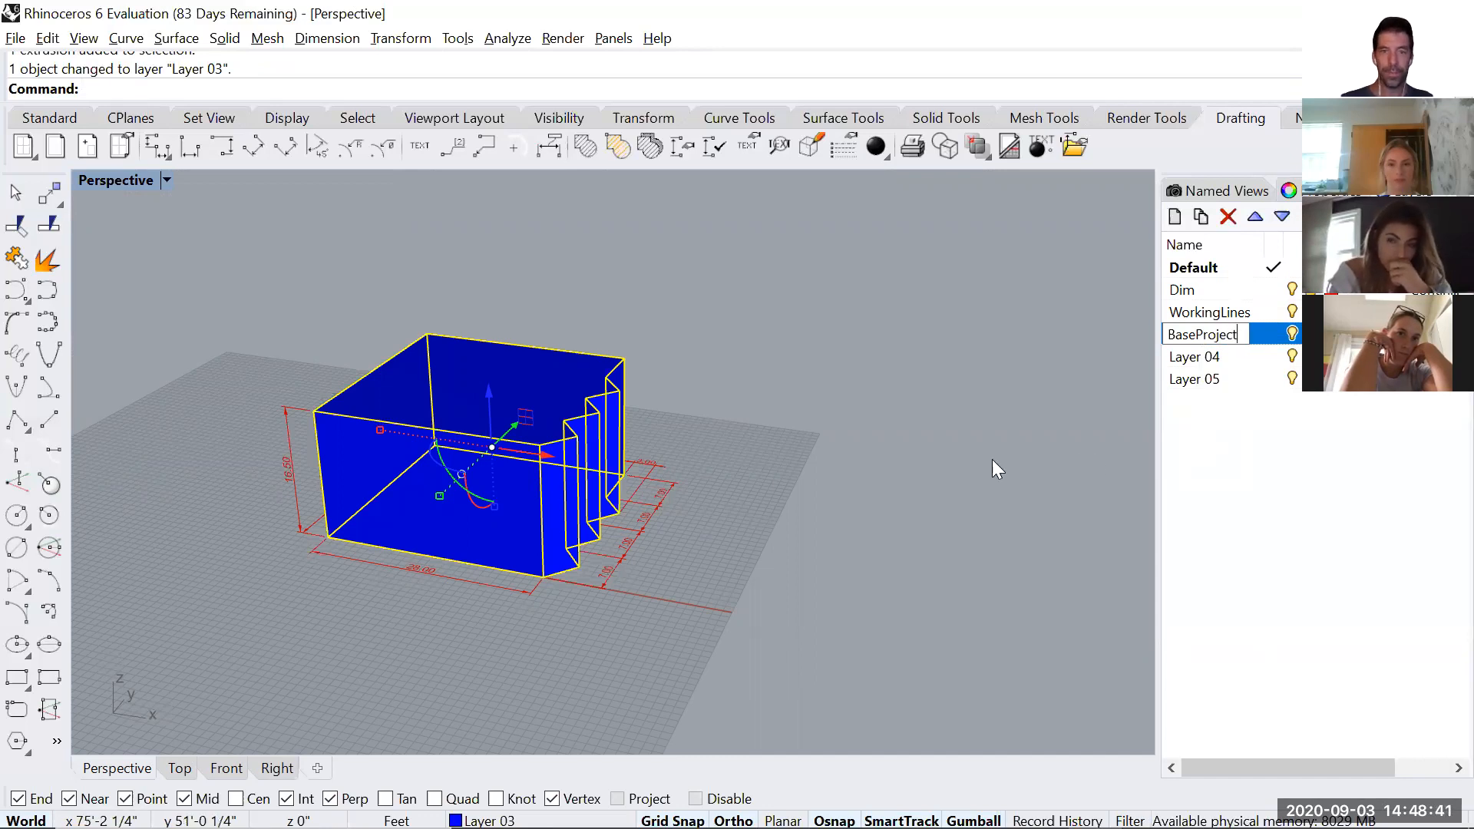
{"action": "left_click", "coordinate": [759, 471]}
Switch the Dim, BaseProject and WorkingLines layers off and back on to check which objects each one holds.
{"action": "right_click_drag", "start_coordinate": [891, 453], "coordinate": [1181, 429]}
{"action": "left_click", "coordinate": [1294, 287]}
{"action": "left_click", "coordinate": [1295, 285]}
{"action": "left_click", "coordinate": [1293, 335]}
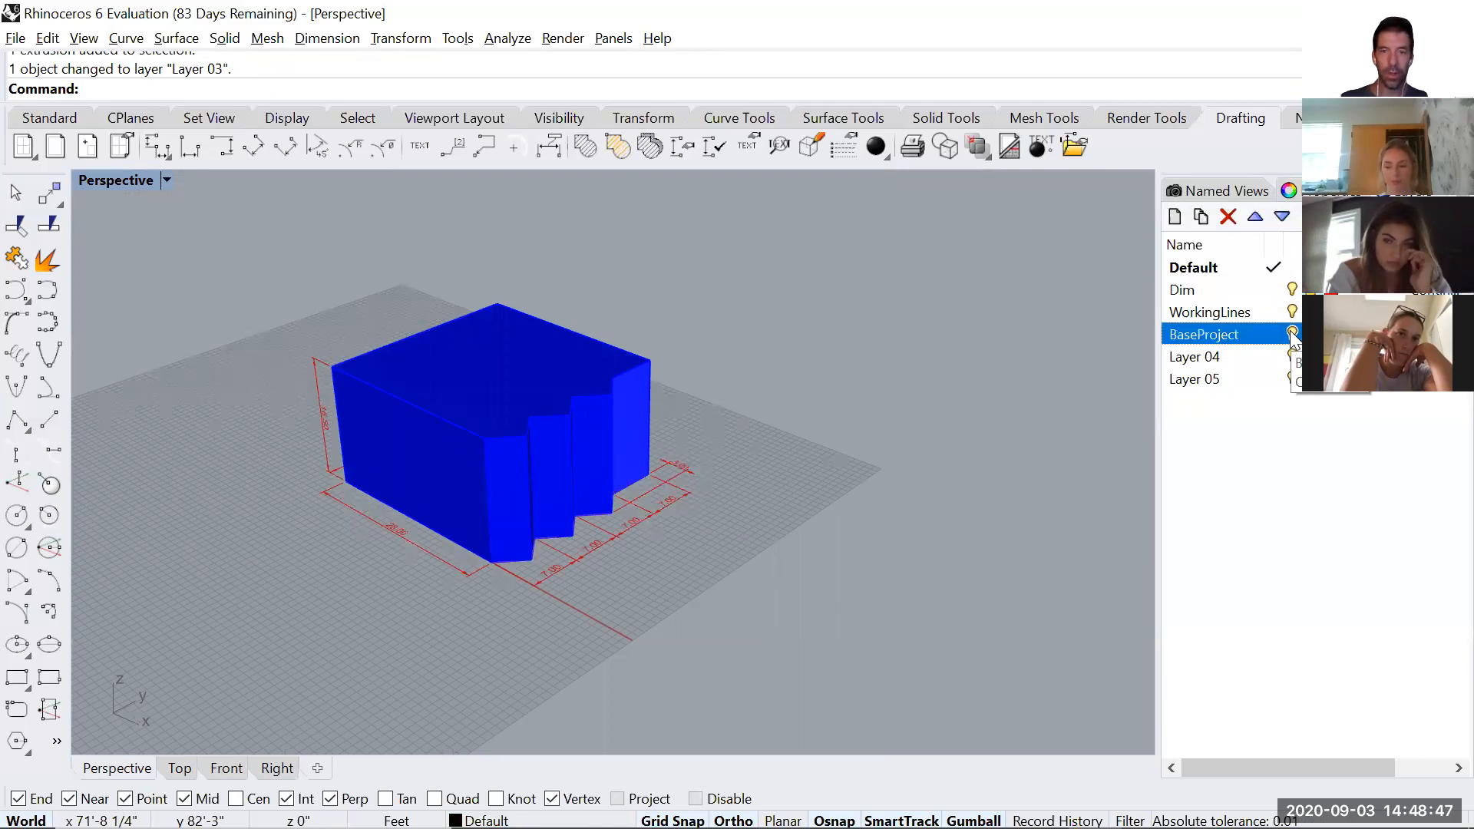
{"action": "left_click", "coordinate": [1293, 312]}
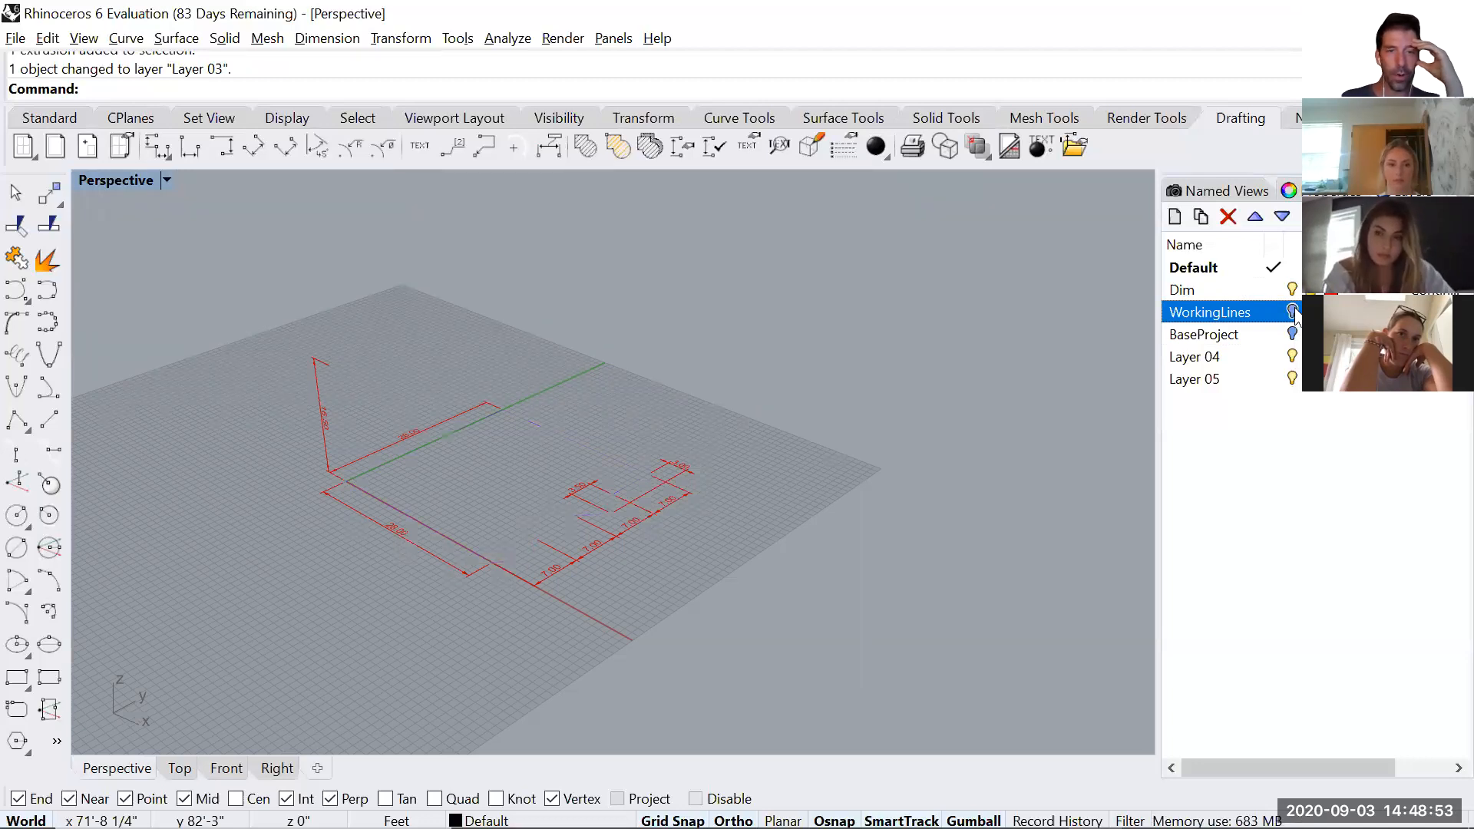
{"action": "left_click", "coordinate": [1293, 333]}
Examine the solid from several angles, checking its height, length and zigzag dimensions and the base corner at the origin.
{"action": "right_click_drag", "start_coordinate": [470, 510], "coordinate": [378, 494]}
{"action": "scroll", "coordinate": [330, 453], "scroll_direction": "up", "scroll_amount": 5}
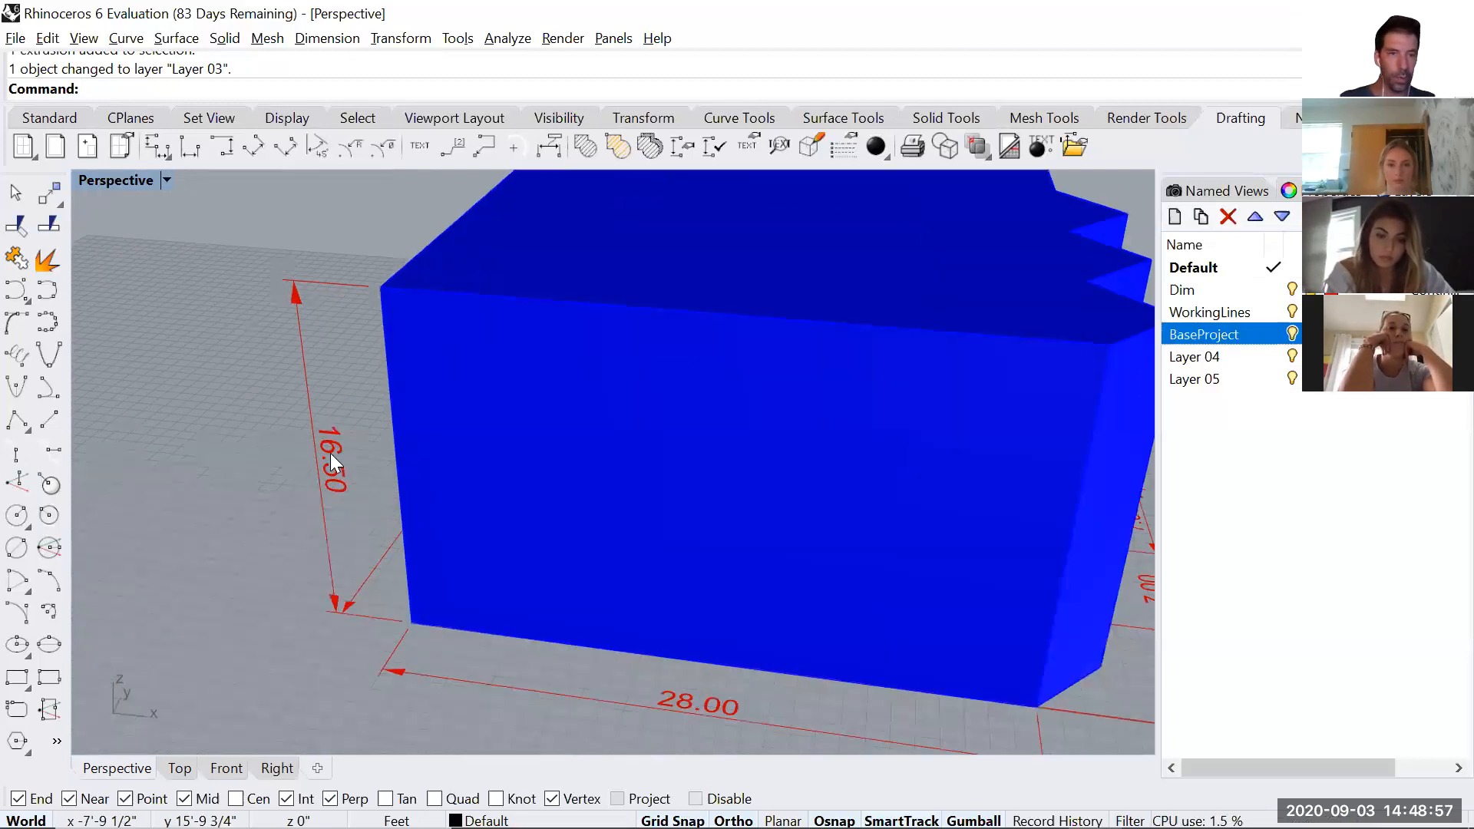
{"action": "scroll", "coordinate": [330, 453], "scroll_direction": "up", "scroll_amount": 3}
{"action": "scroll", "coordinate": [538, 571], "scroll_direction": "down", "scroll_amount": 5}
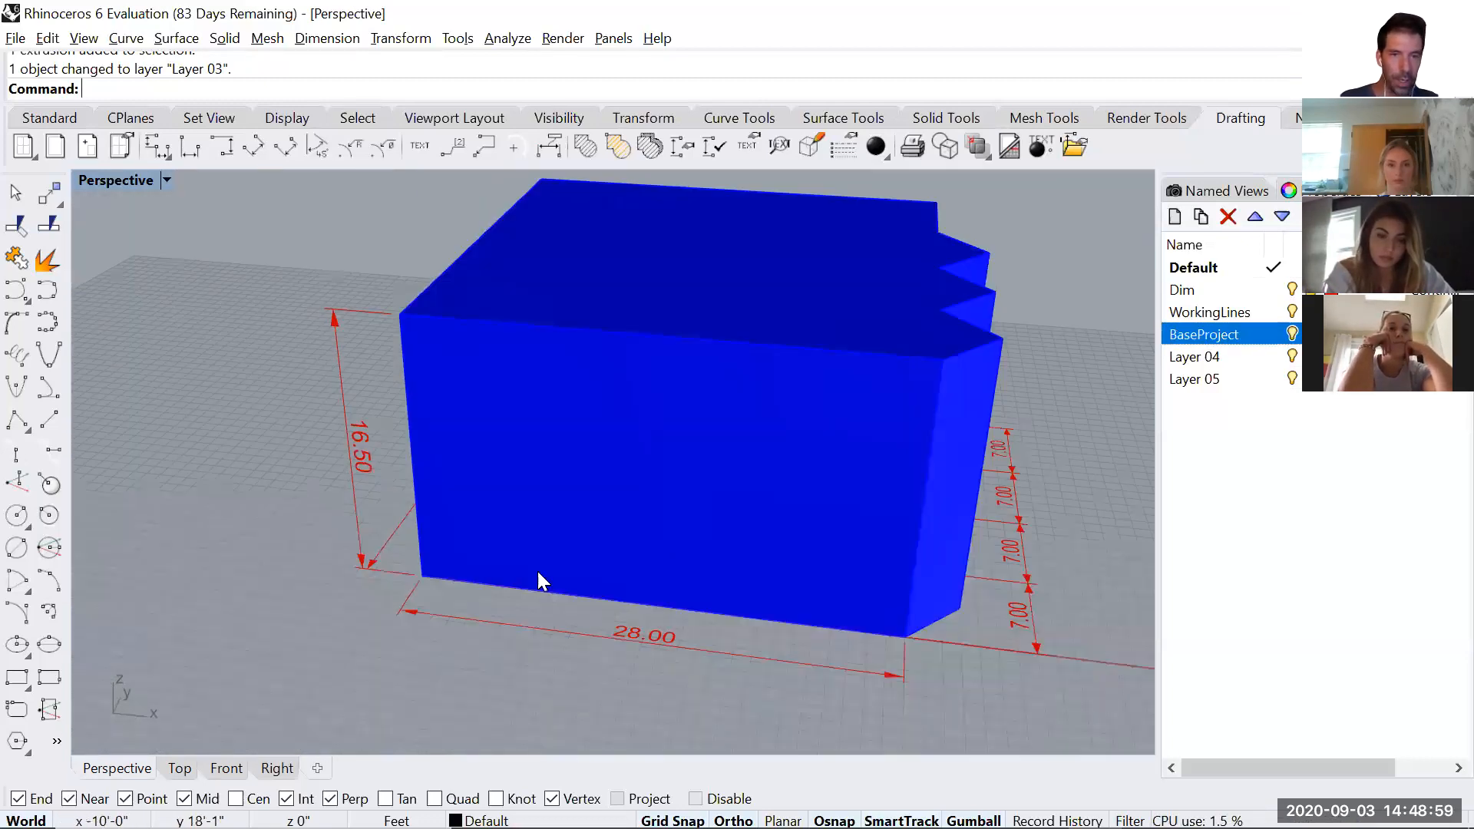
{"action": "scroll", "coordinate": [633, 555], "scroll_direction": "up", "scroll_amount": 2}
{"action": "scroll", "coordinate": [525, 461], "scroll_direction": "up", "scroll_amount": 3}
{"action": "right_click_drag", "start_coordinate": [958, 463], "coordinate": [684, 495]}
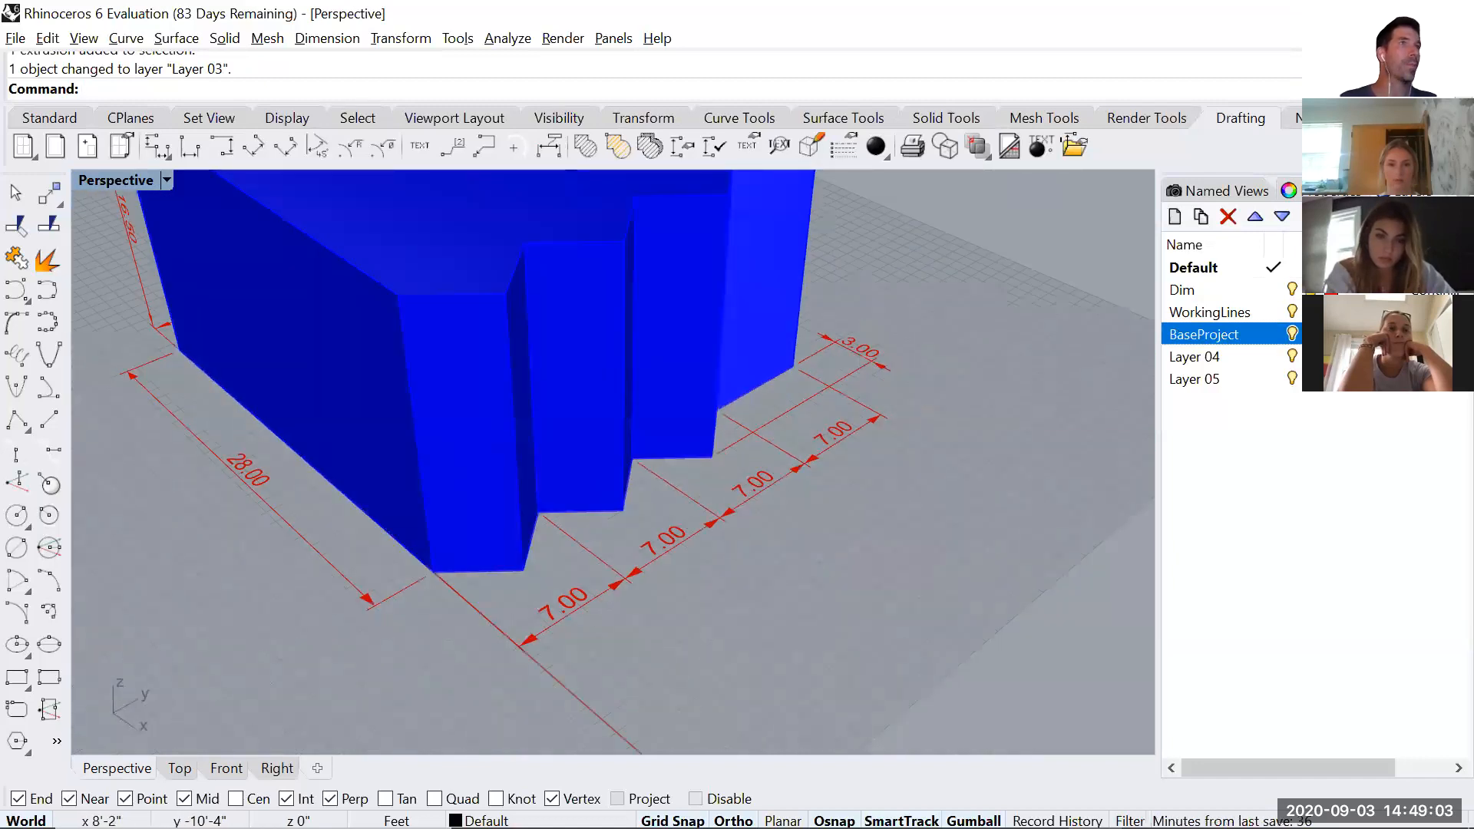
{"action": "right_click_drag", "start_coordinate": [326, 487], "coordinate": [770, 511]}
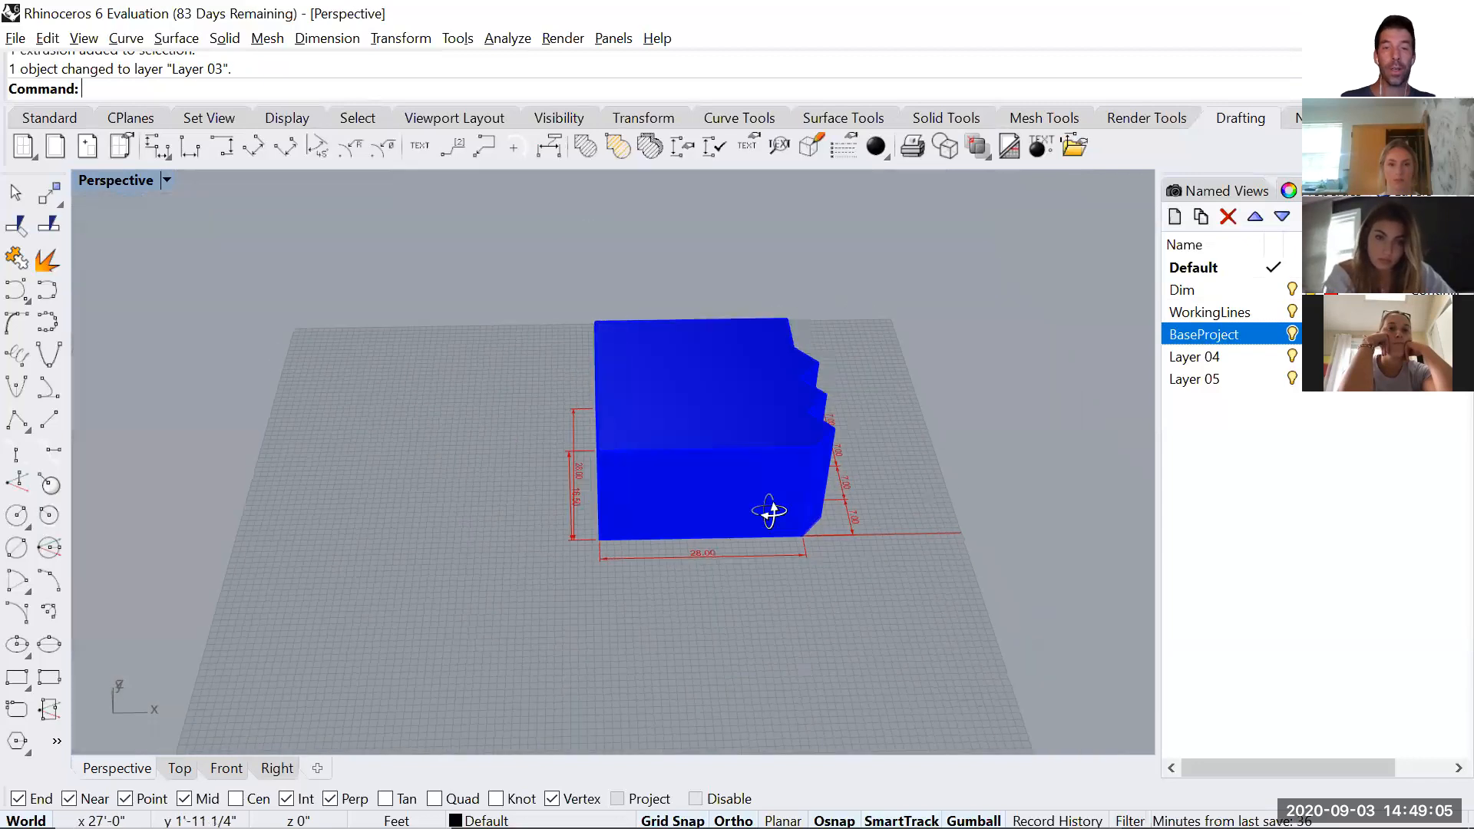
{"action": "right_click_drag", "start_coordinate": [657, 465], "coordinate": [694, 479]}
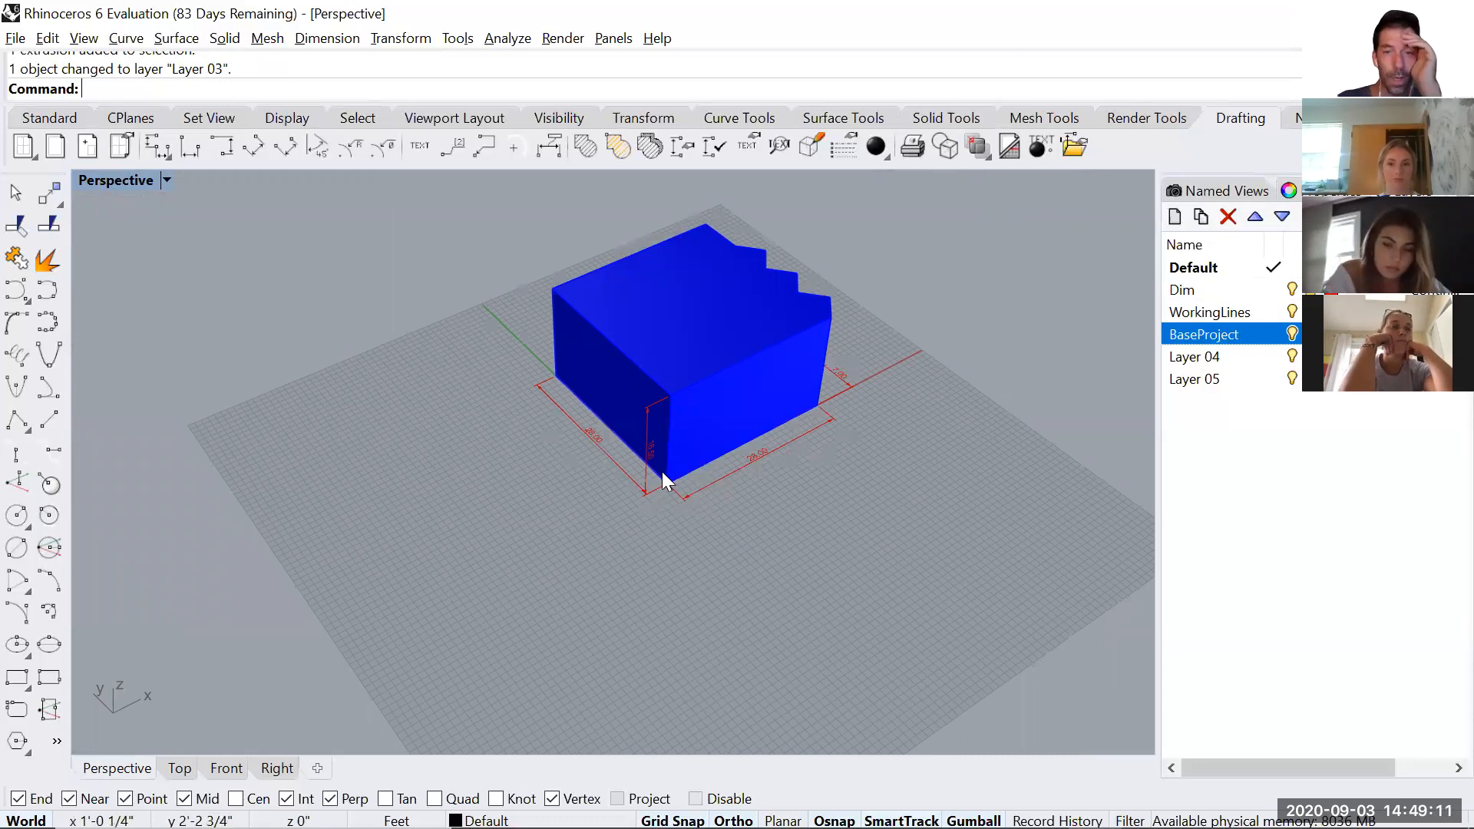
{"action": "scroll", "coordinate": [662, 492], "scroll_direction": "up", "scroll_amount": 8}
{"action": "scroll", "coordinate": [737, 514], "scroll_direction": "up", "scroll_amount": 3}
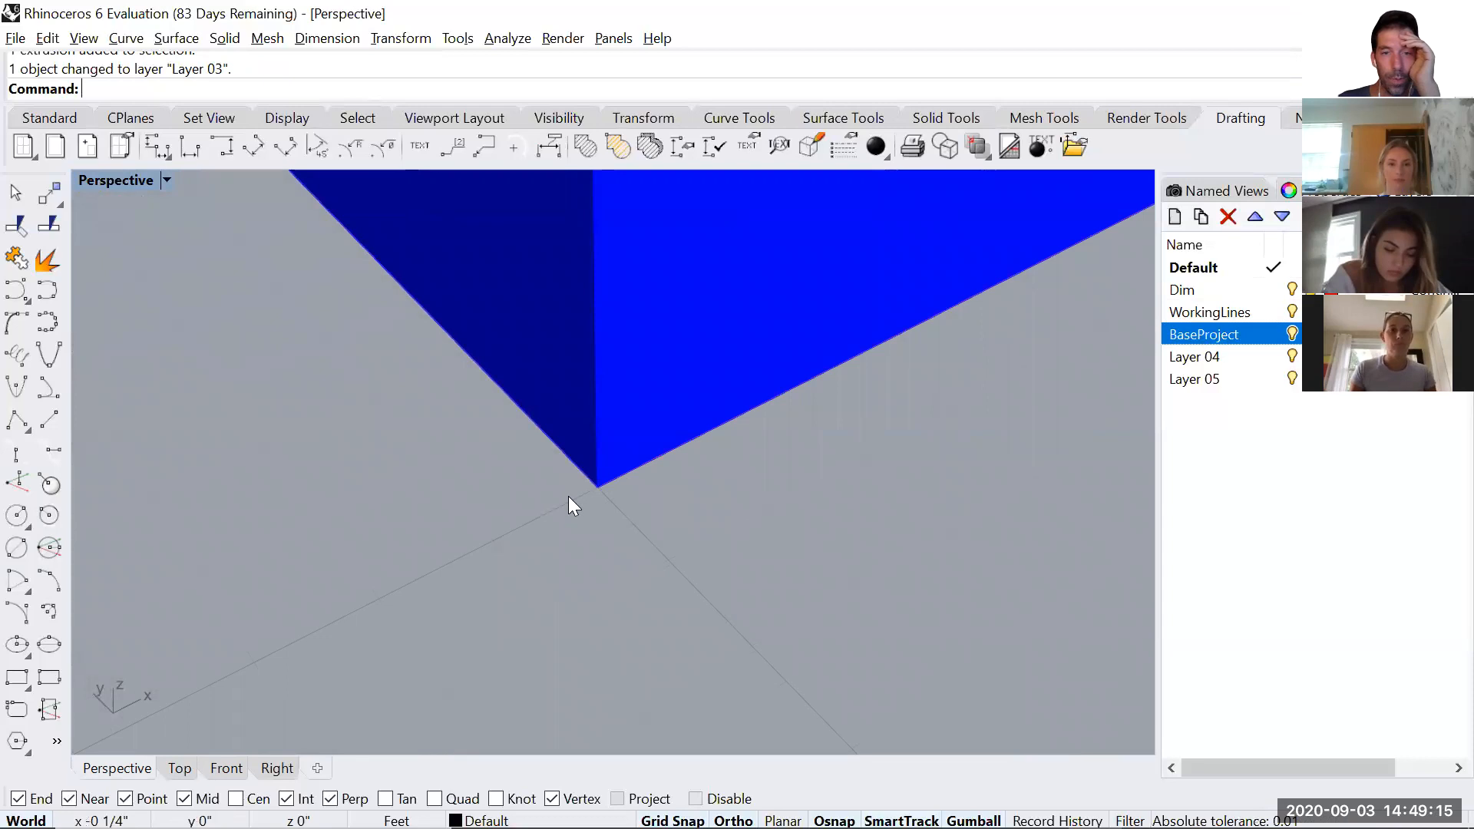
{"action": "scroll", "coordinate": [571, 495], "scroll_direction": "down", "scroll_amount": 8}
{"action": "scroll", "coordinate": [572, 495], "scroll_direction": "down", "scroll_amount": 3}
{"action": "right_click_drag", "start_coordinate": [726, 518], "coordinate": [608, 490]}
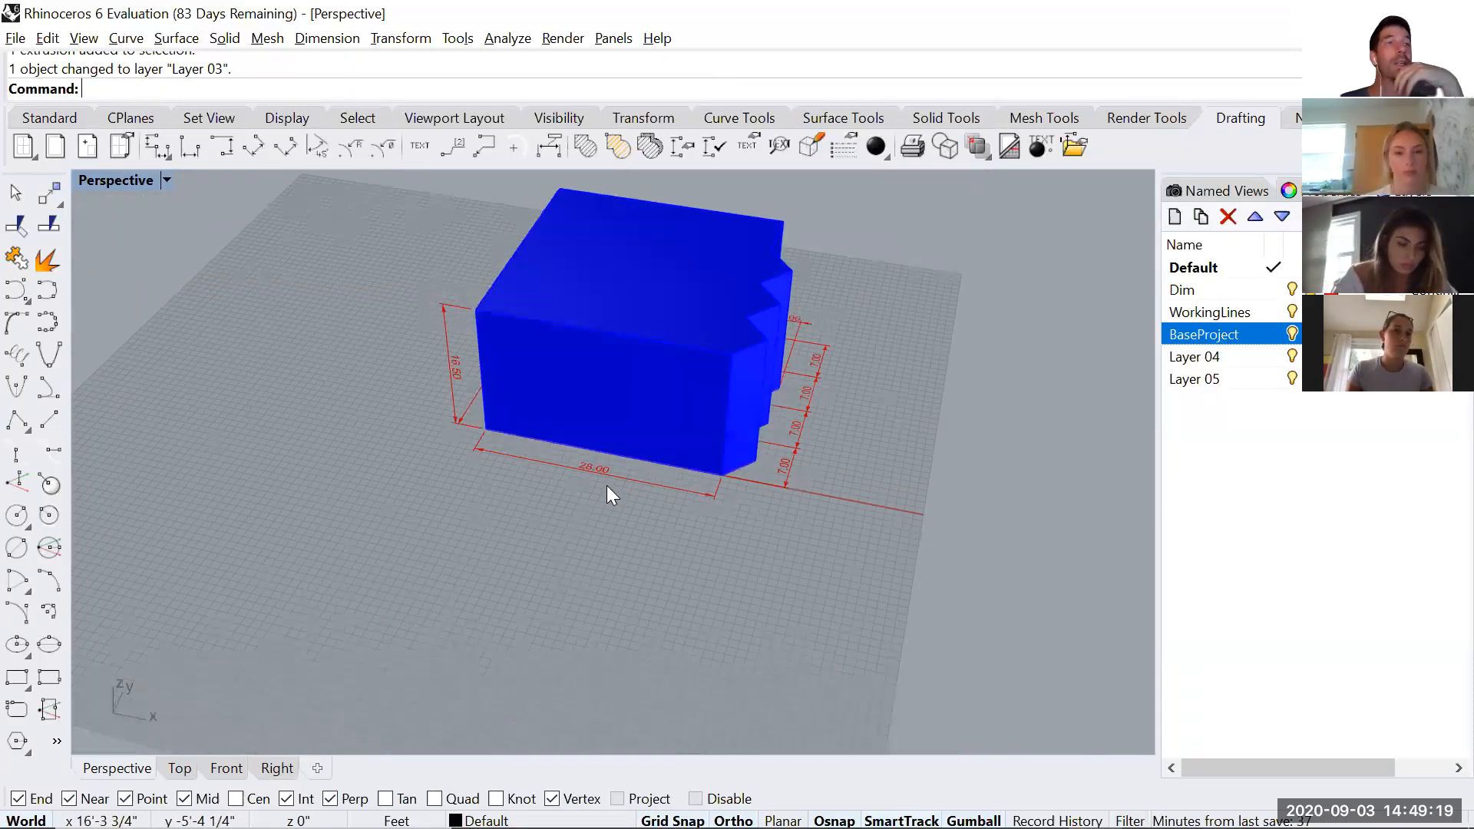